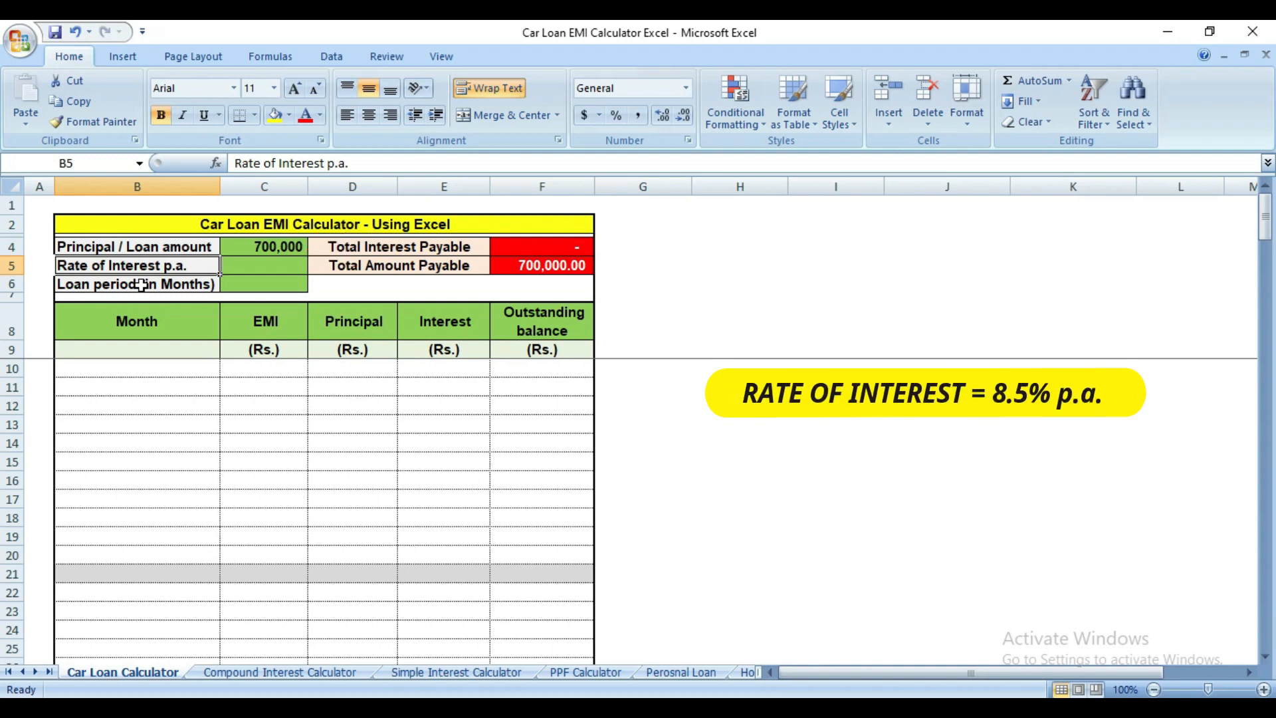
Enter 8.5 as the rate of interest p.a. in cell C5.
{"action": "left_click", "coordinate": [264, 266]}
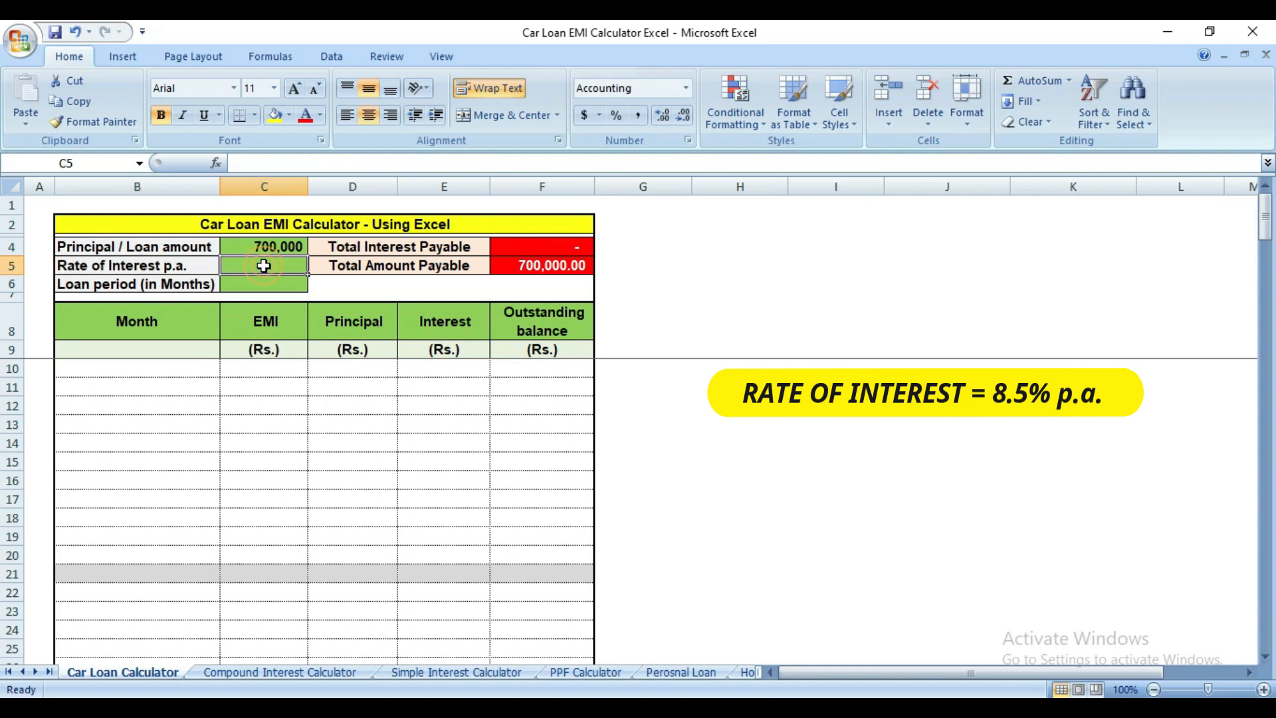
{"action": "type", "text": "8.5"}
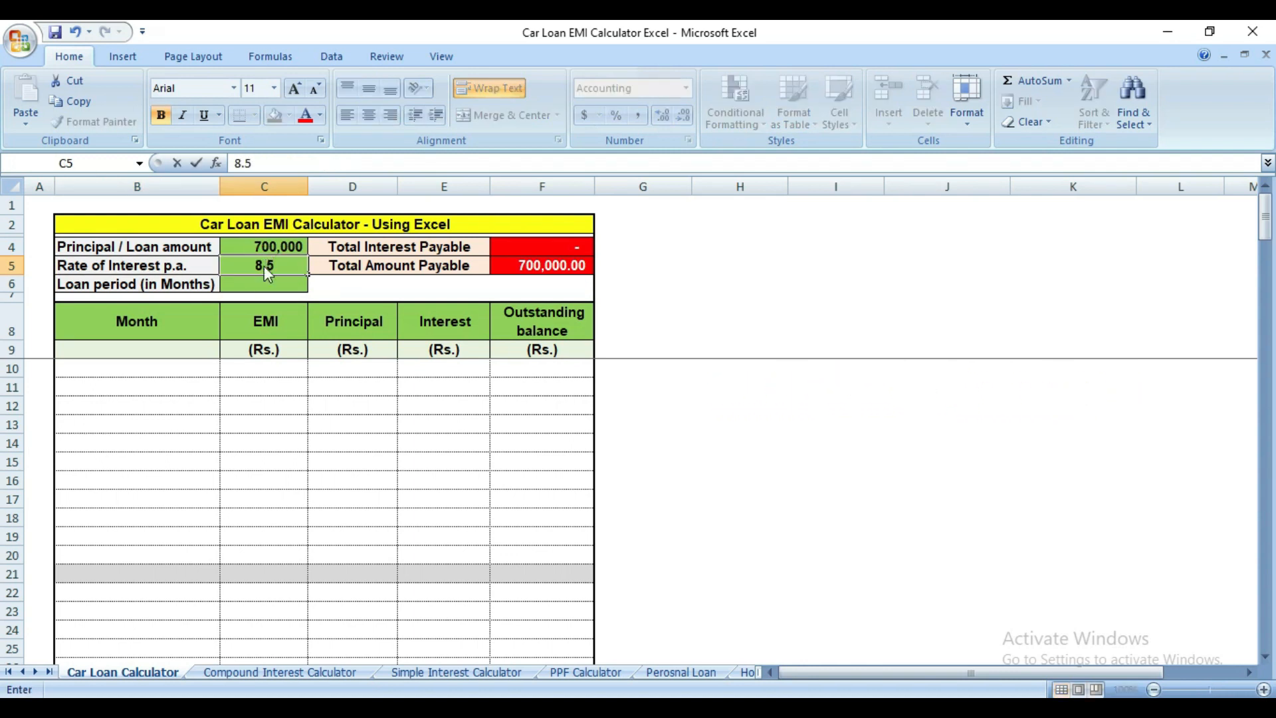
{"action": "key", "text": "Return"}
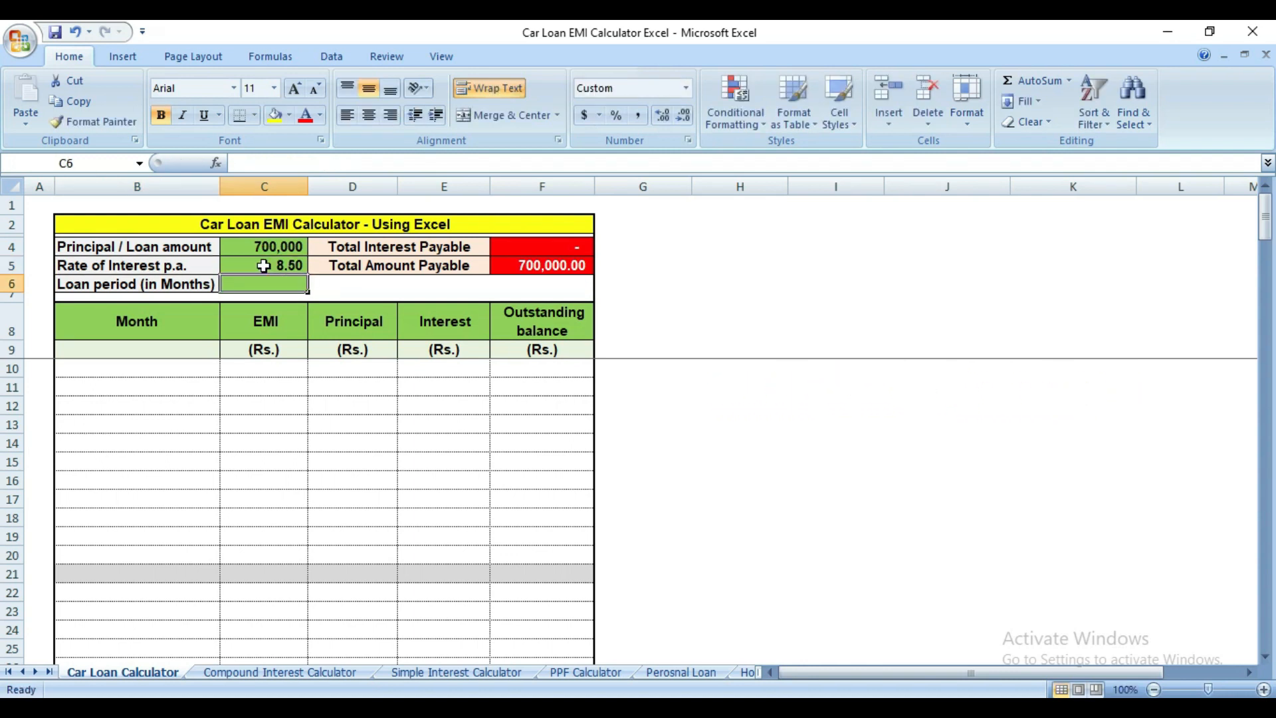
Calculate the loan period in months in cell C6 with the formula =5*12.
{"action": "left_click", "coordinate": [171, 285]}
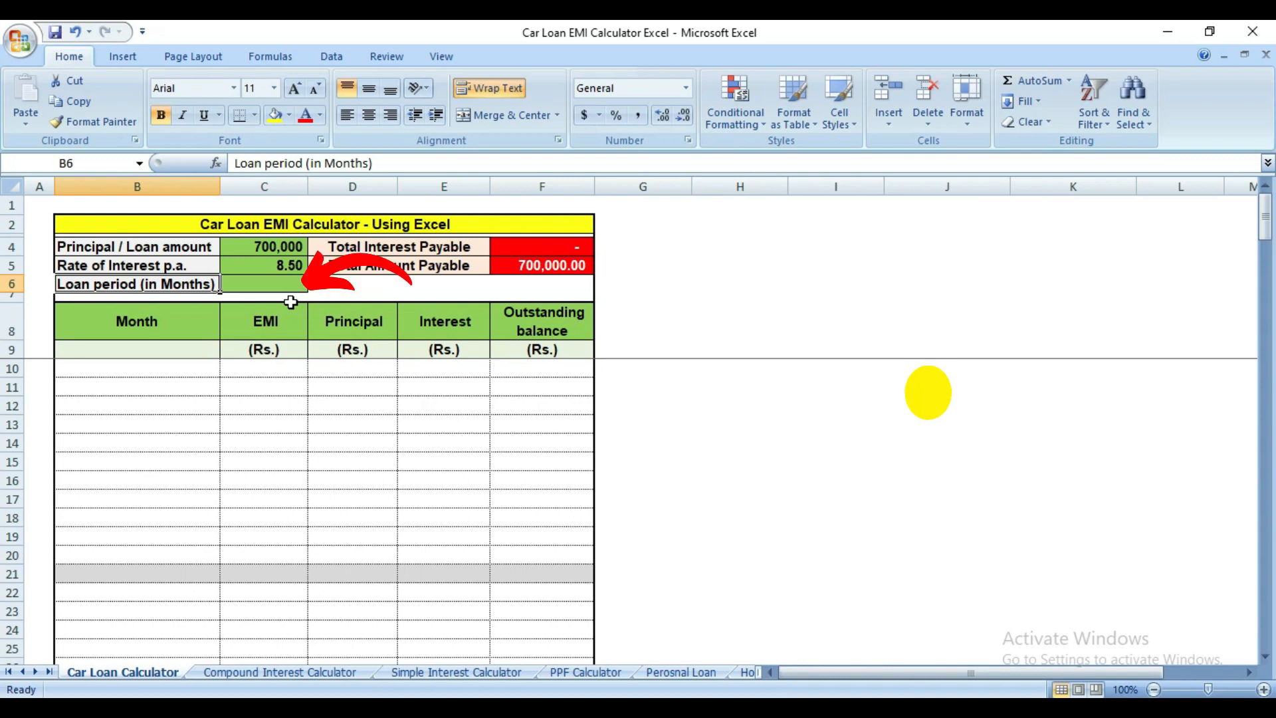
{"action": "left_click", "coordinate": [261, 287]}
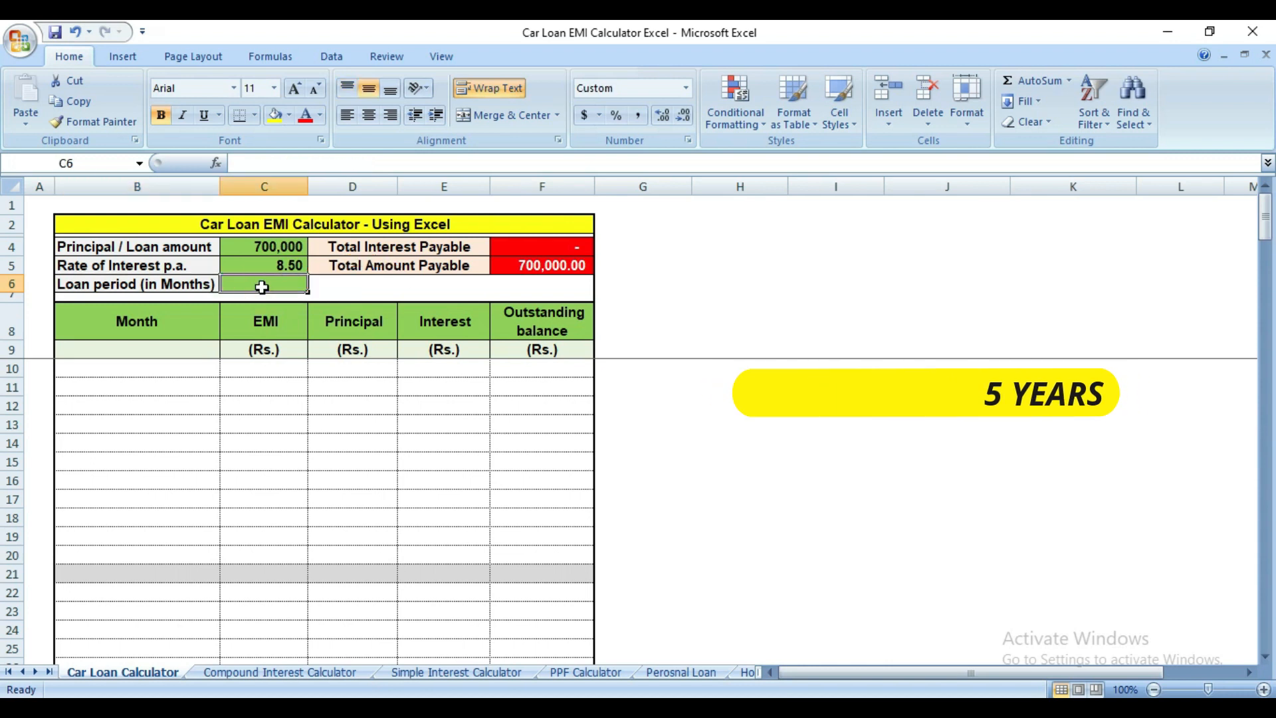
{"action": "type", "text": "="}
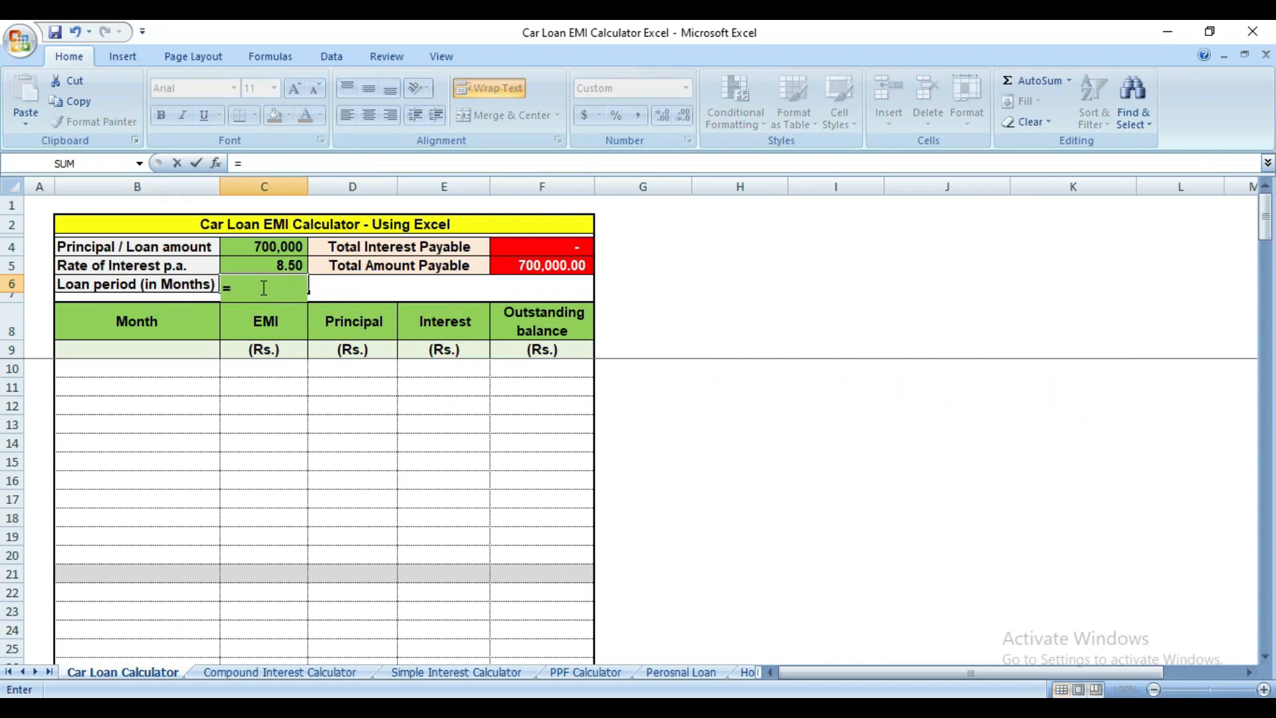
{"action": "type", "text": "5*12"}
{"action": "key", "text": "Return"}
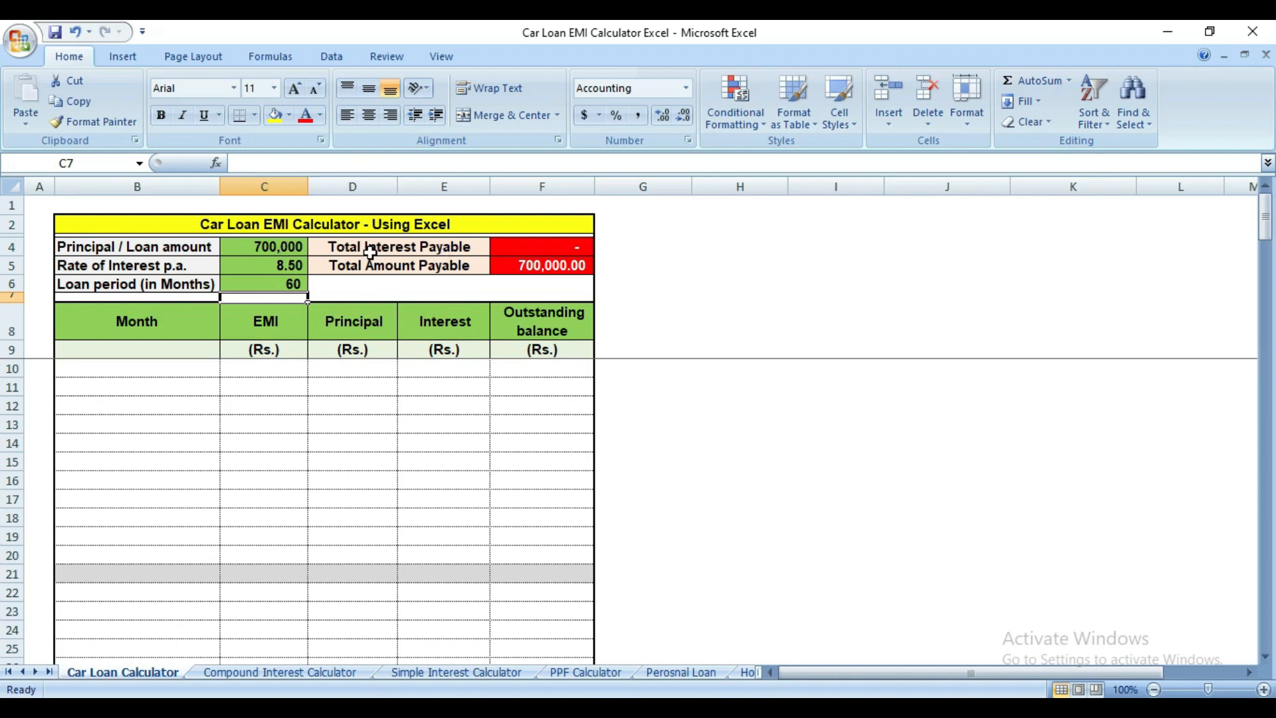
{"action": "left_click", "coordinate": [459, 251]}
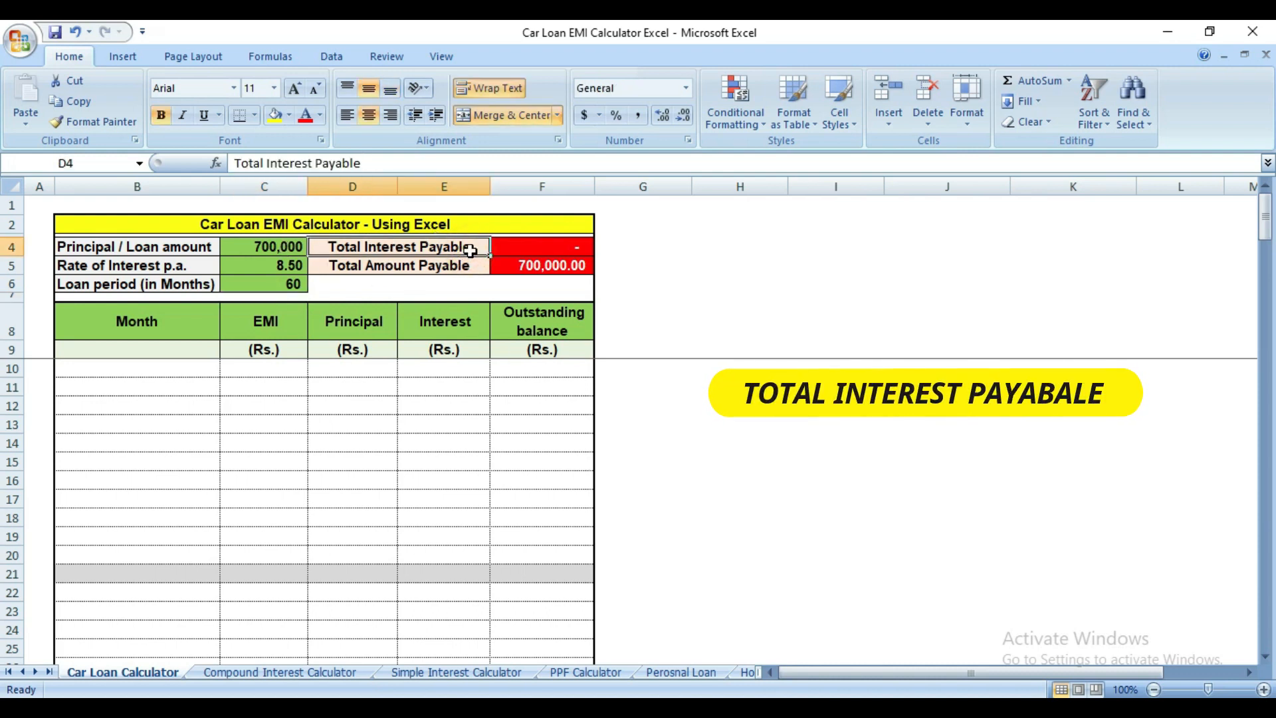
{"action": "left_click", "coordinate": [470, 269]}
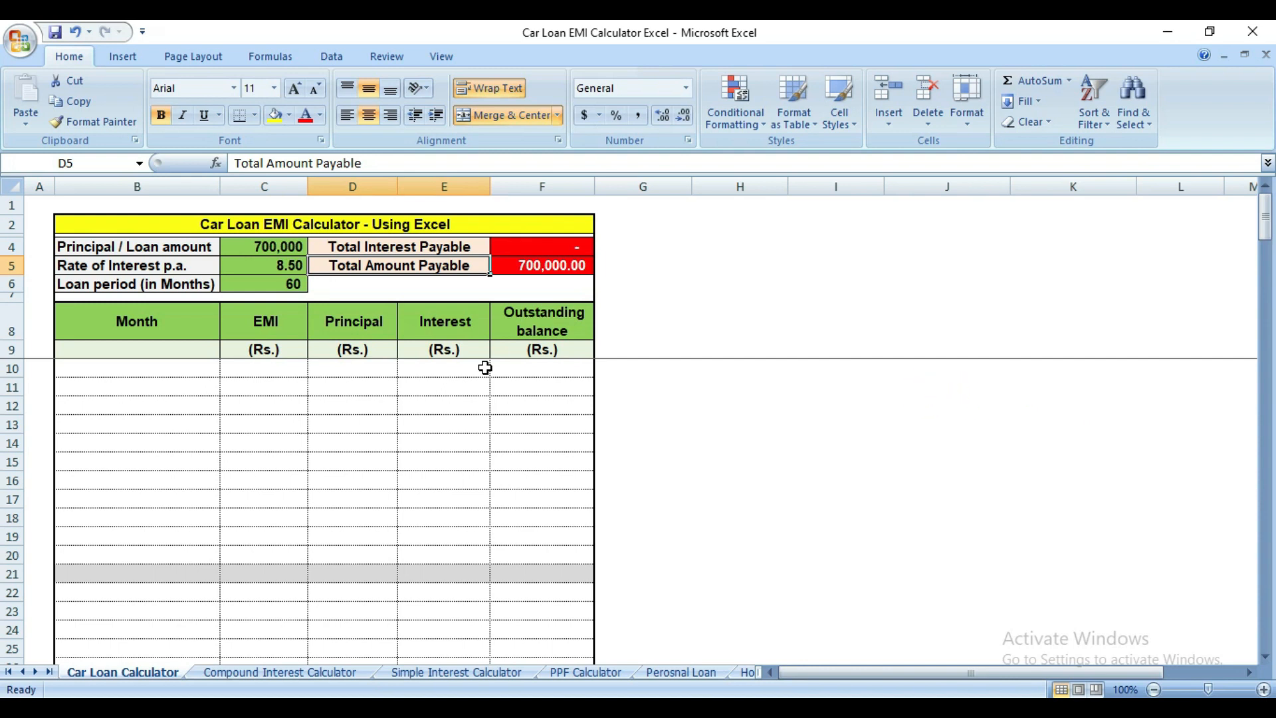
Number the Month column from 0 to 59 in B10:B69 by entering 0 and 1 and extending the series.
{"action": "left_click", "coordinate": [169, 337]}
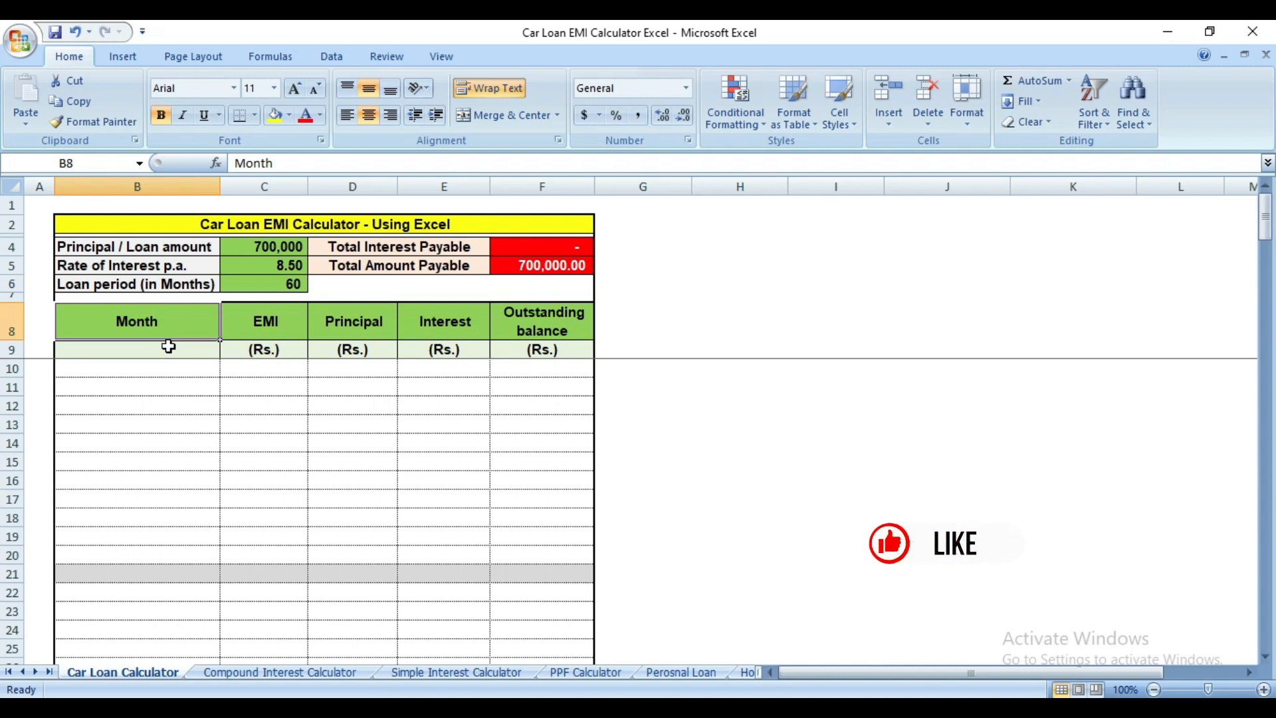
{"action": "left_click", "coordinate": [189, 367]}
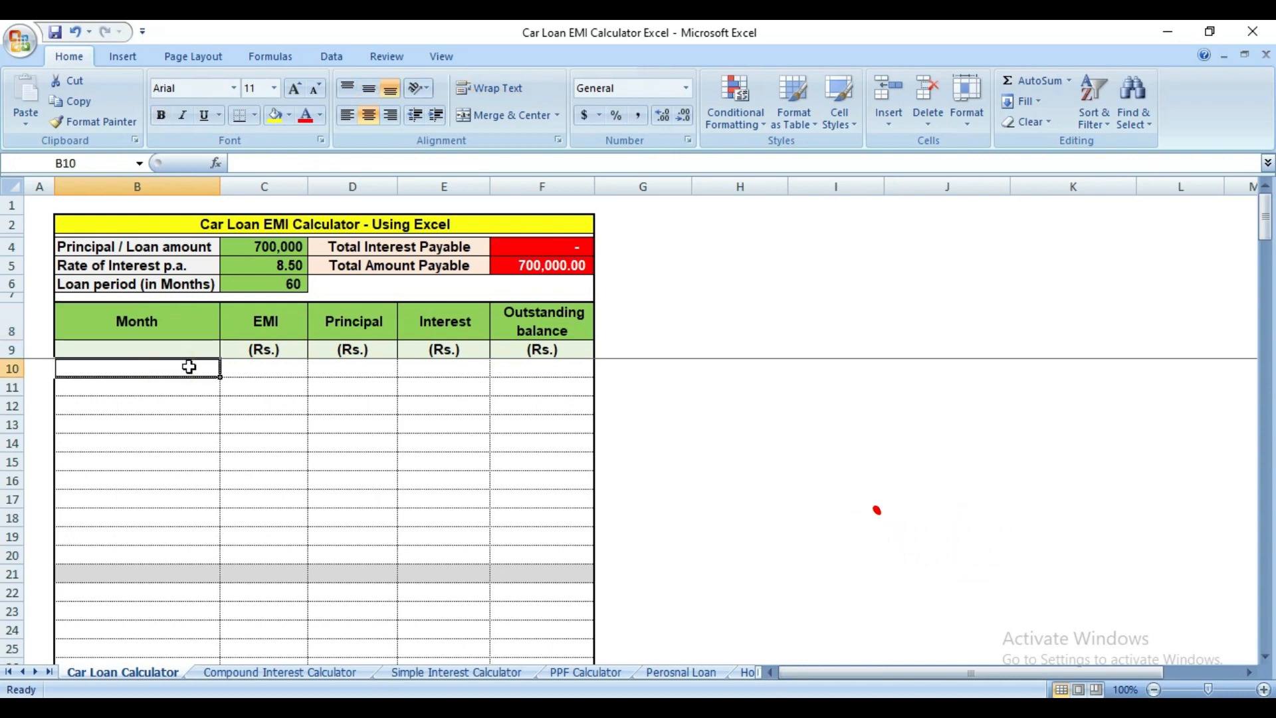
{"action": "type", "text": "0"}
{"action": "key", "text": "Return"}
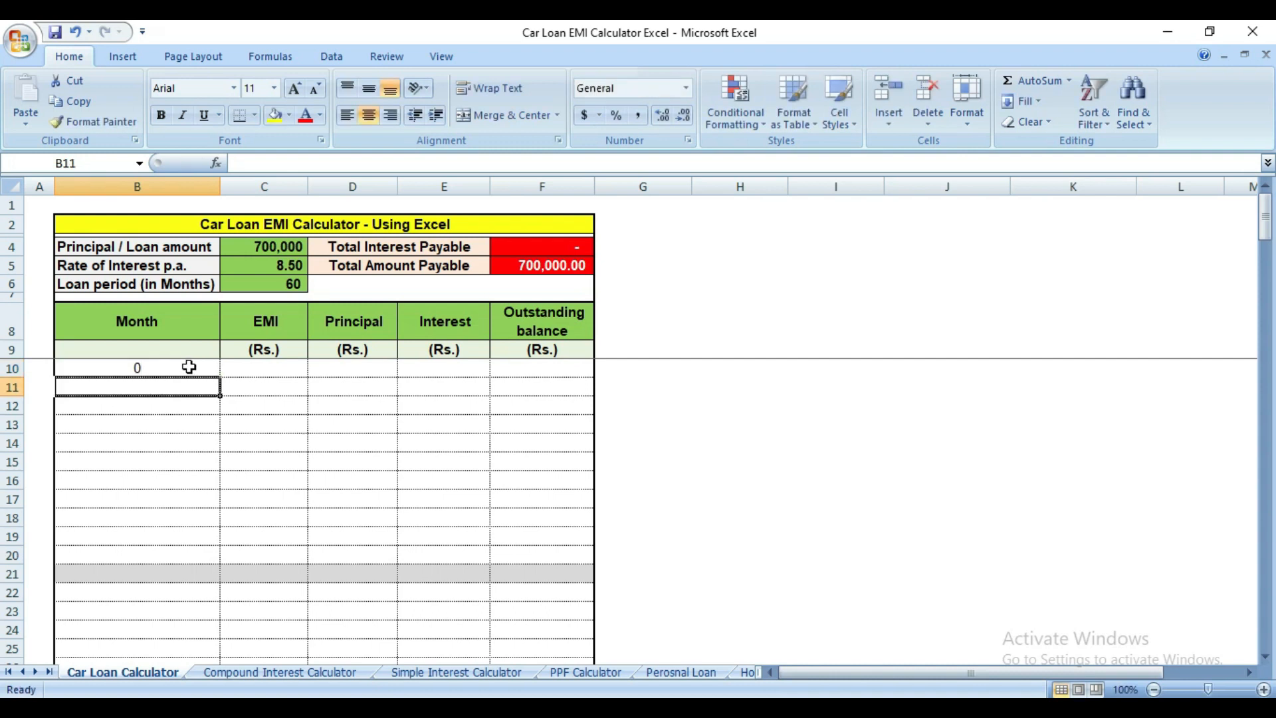
{"action": "type", "text": "1"}
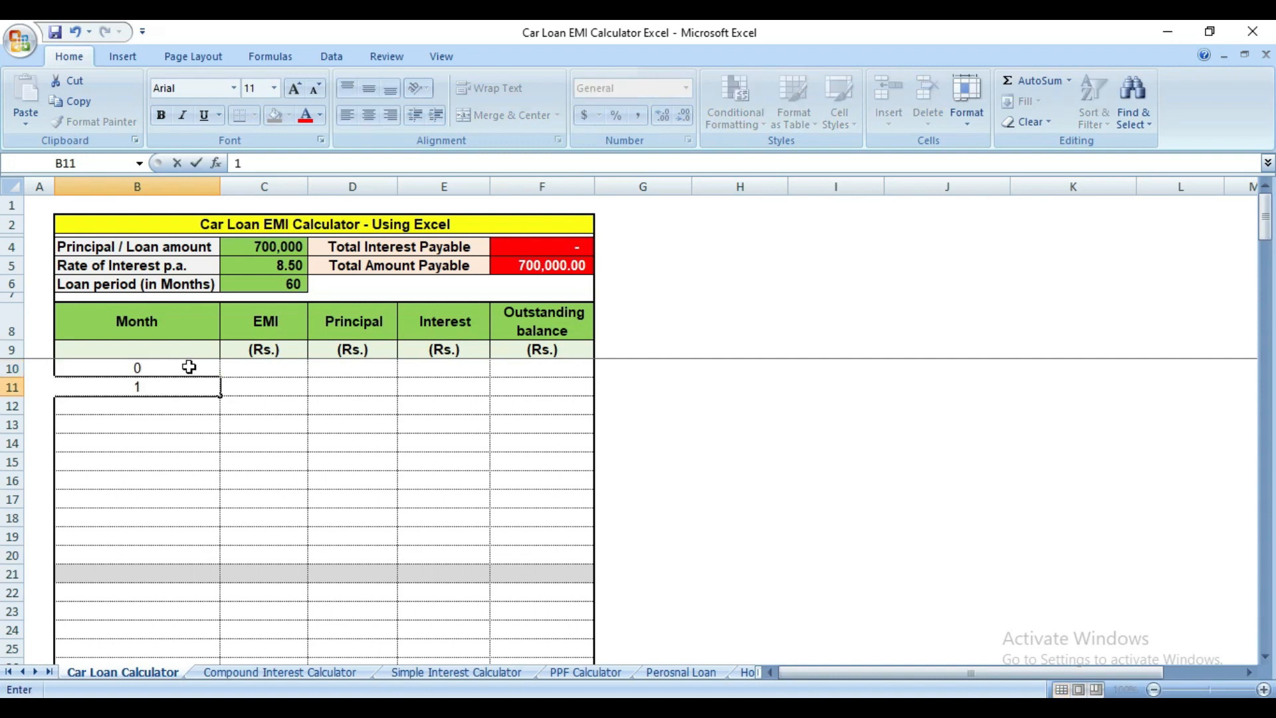
{"action": "key", "text": "ctrl+Return"}
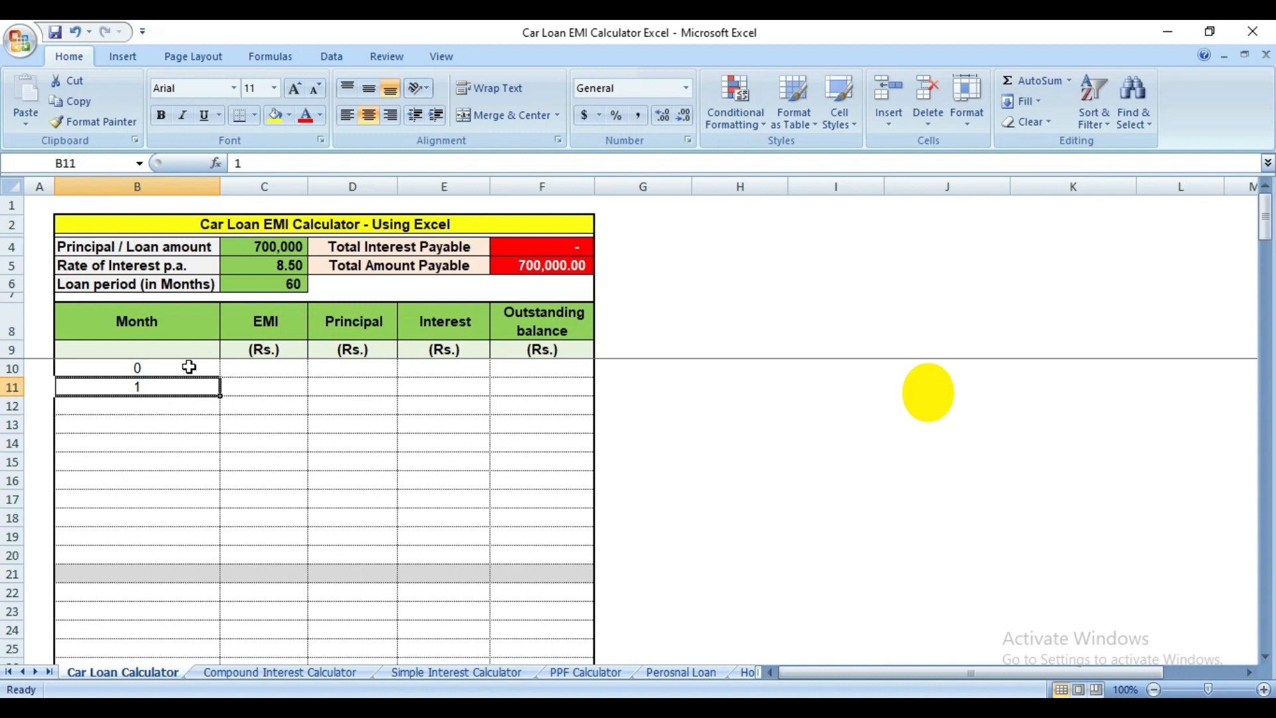
{"action": "left_click_drag", "start_coordinate": [182, 368], "coordinate": [181, 377]}
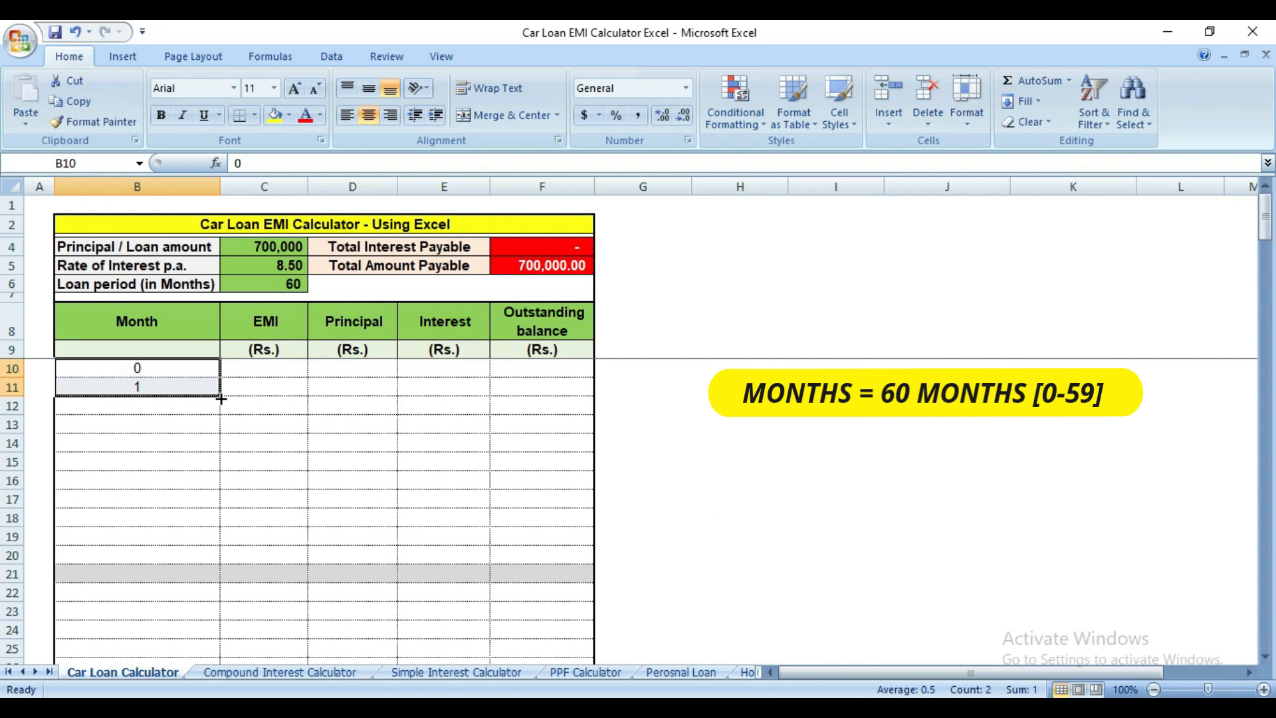
{"action": "left_click_drag", "start_coordinate": [220, 398], "coordinate": [204, 442]}
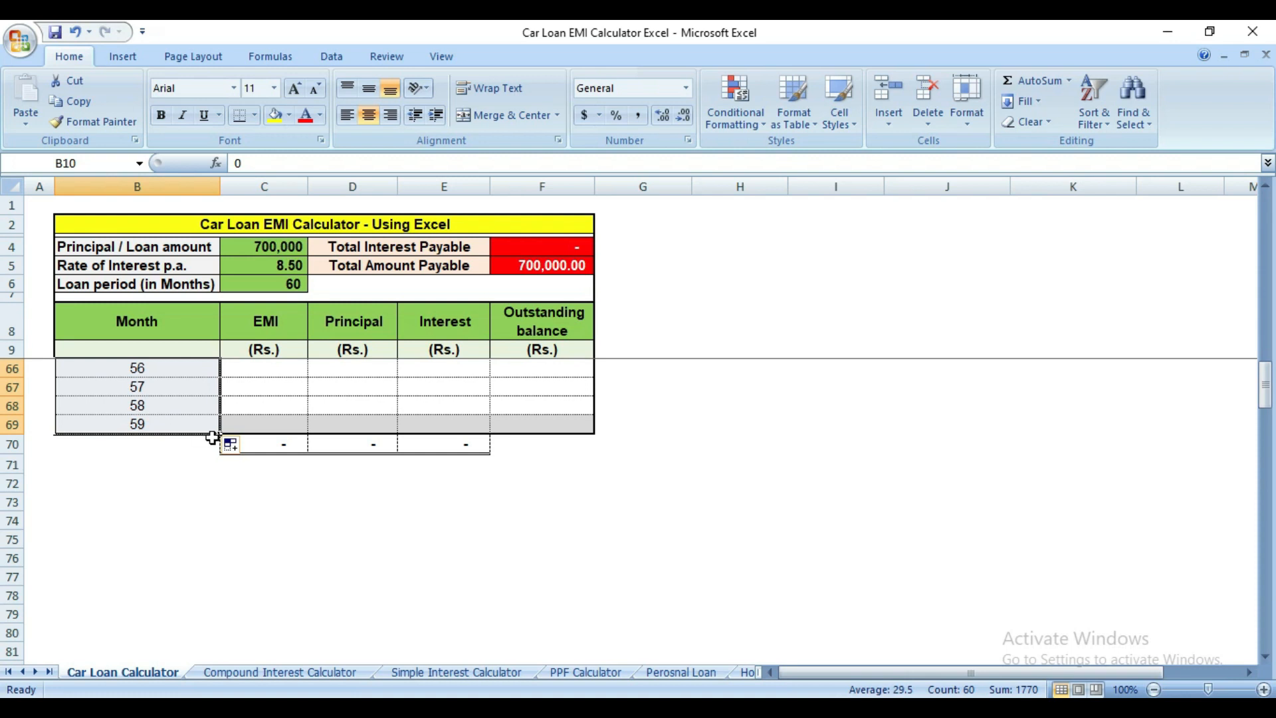
{"action": "scroll", "coordinate": [213, 436], "scroll_direction": "up", "scroll_amount": 19}
{"action": "left_click", "coordinate": [152, 365]}
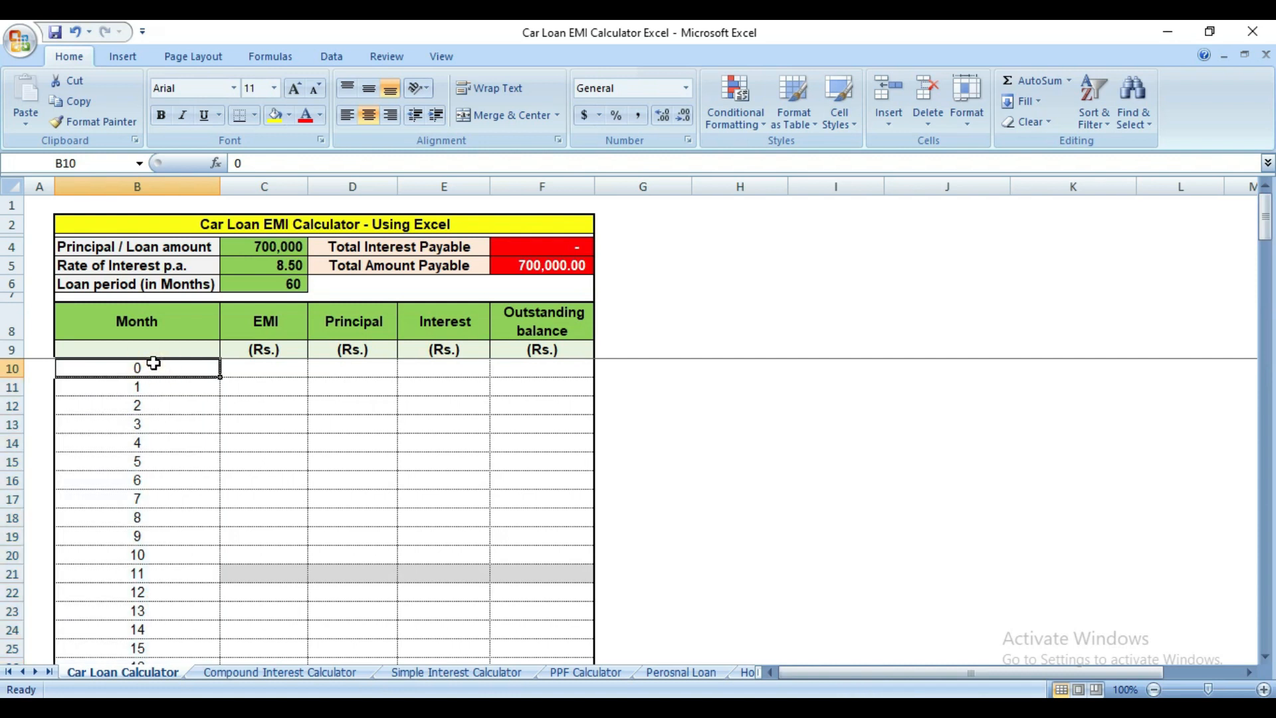
{"action": "key", "text": "ctrl+shift+Down"}
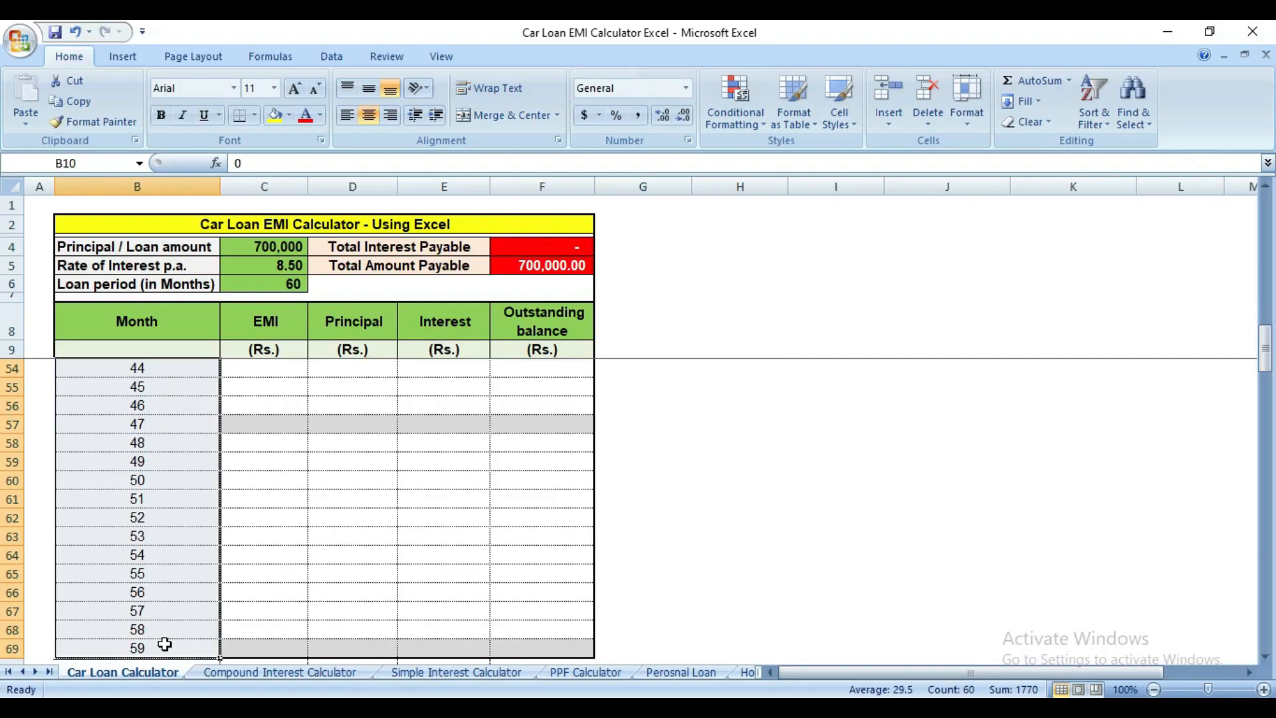
{"action": "scroll", "coordinate": [164, 643], "scroll_direction": "up", "scroll_amount": 15}
Link the month 0 outstanding balance in F10 to the principal amount with the formula =C4.
{"action": "left_click", "coordinate": [265, 368]}
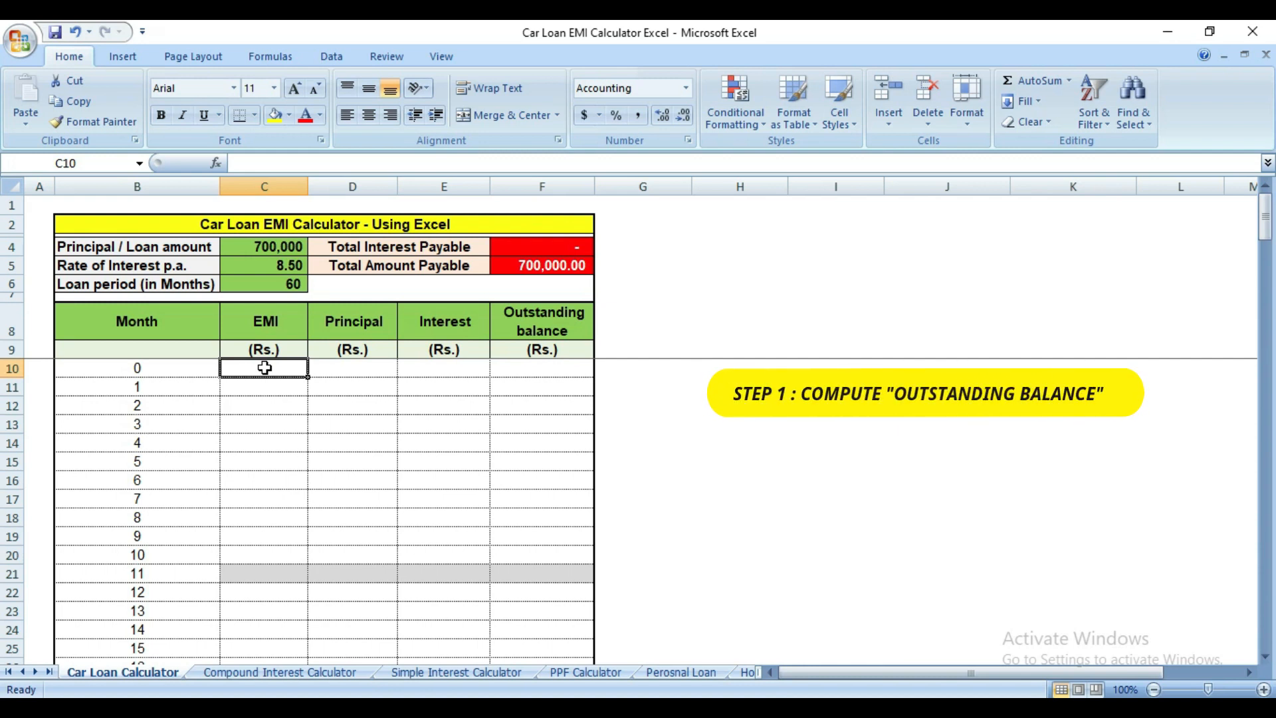
{"action": "left_click", "coordinate": [245, 325]}
{"action": "left_click", "coordinate": [558, 333]}
{"action": "left_click", "coordinate": [516, 369]}
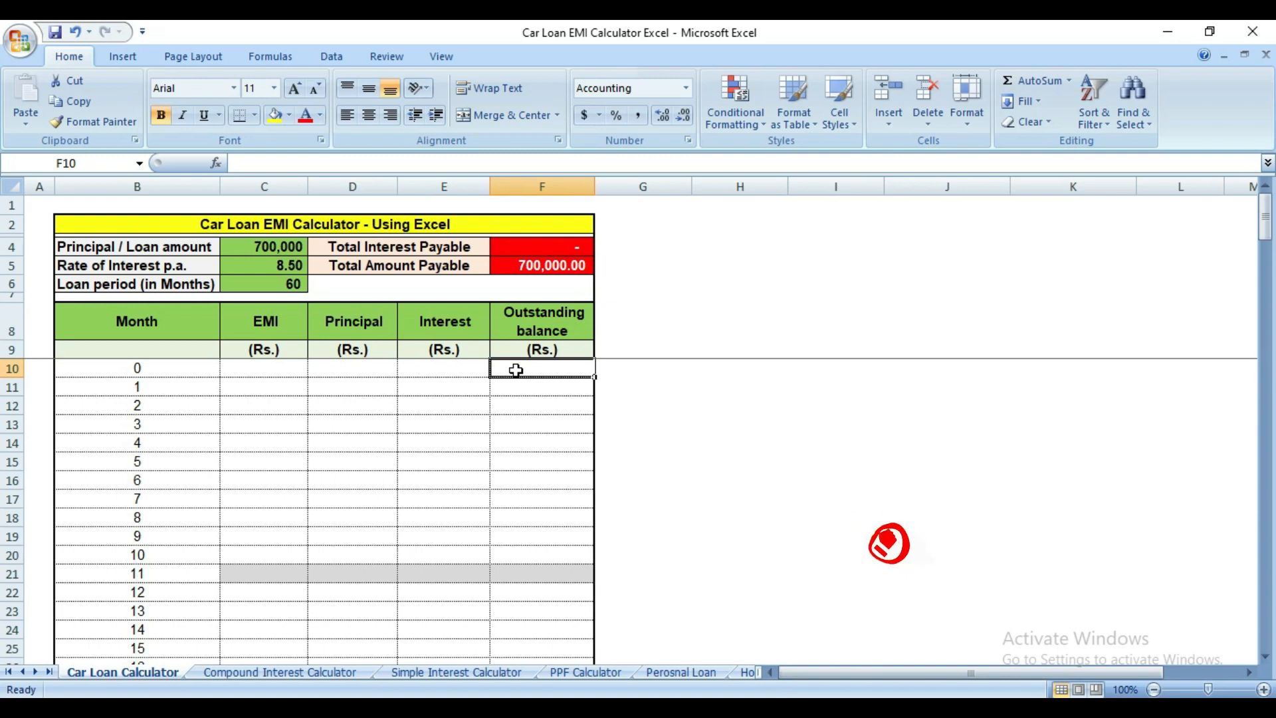
{"action": "double_click", "coordinate": [517, 370]}
{"action": "type", "text": "="}
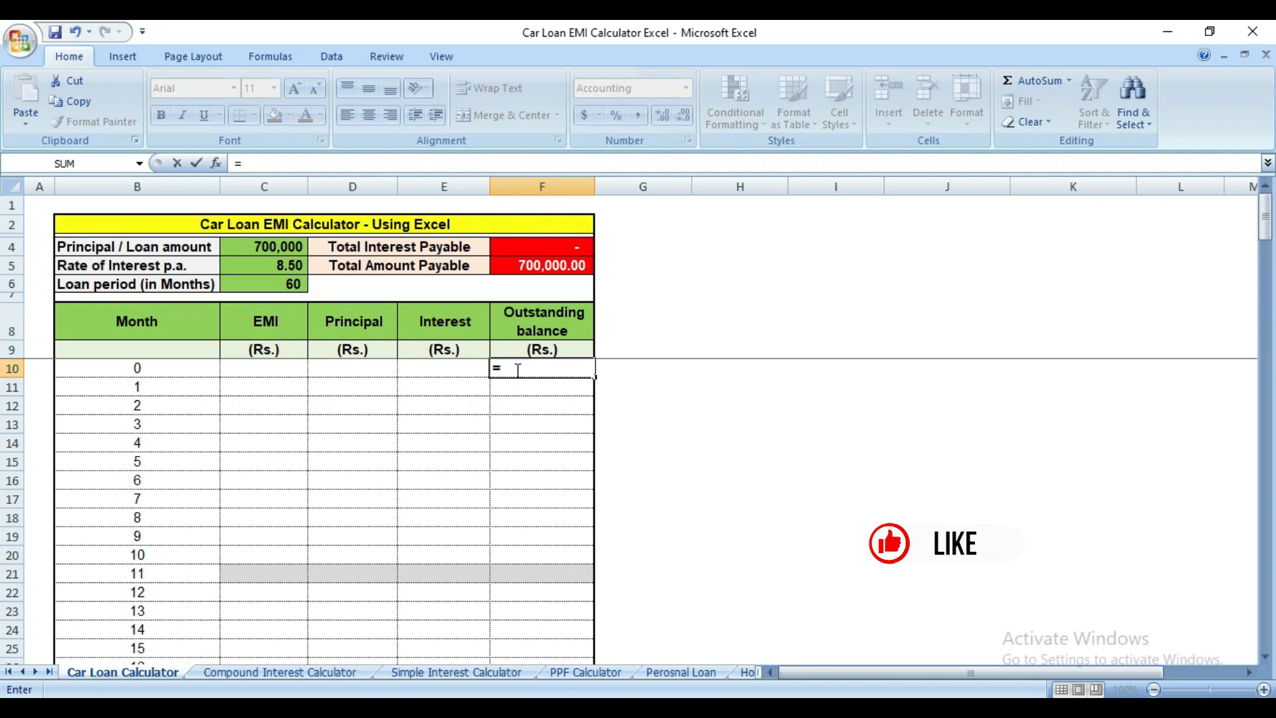
{"action": "left_click", "coordinate": [277, 246]}
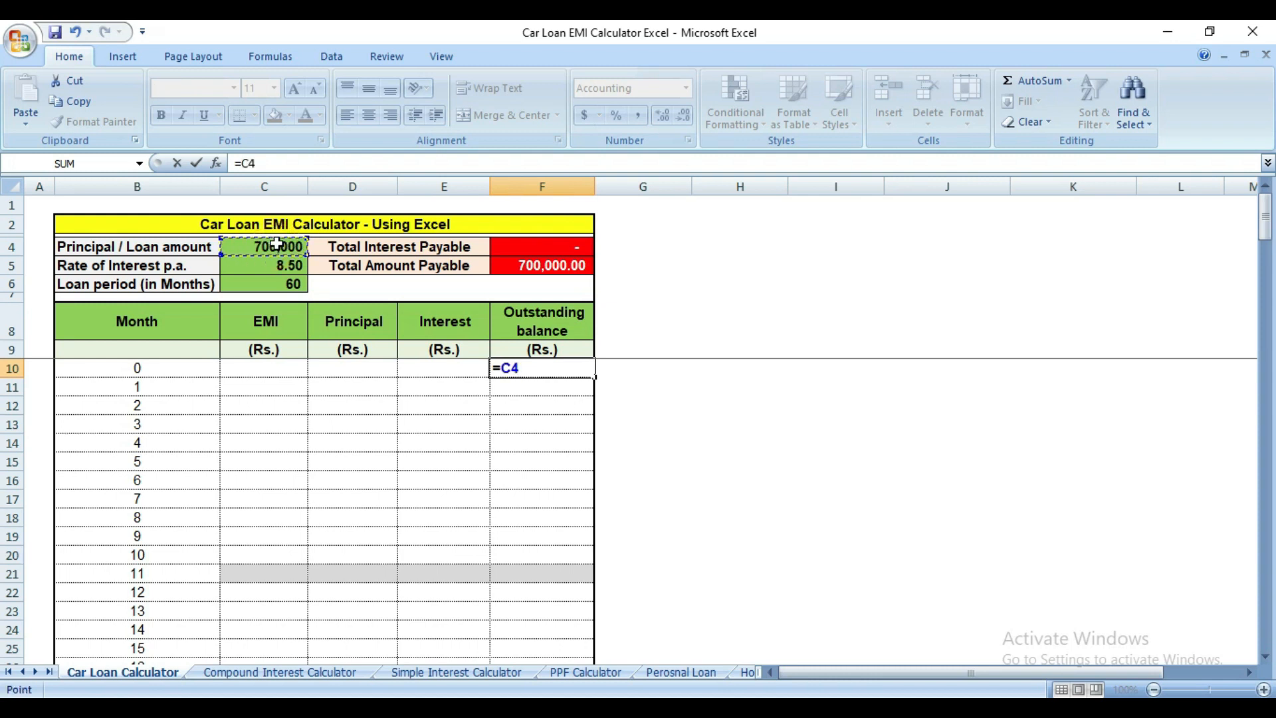
{"action": "key", "text": "Return"}
{"action": "left_click", "coordinate": [532, 365]}
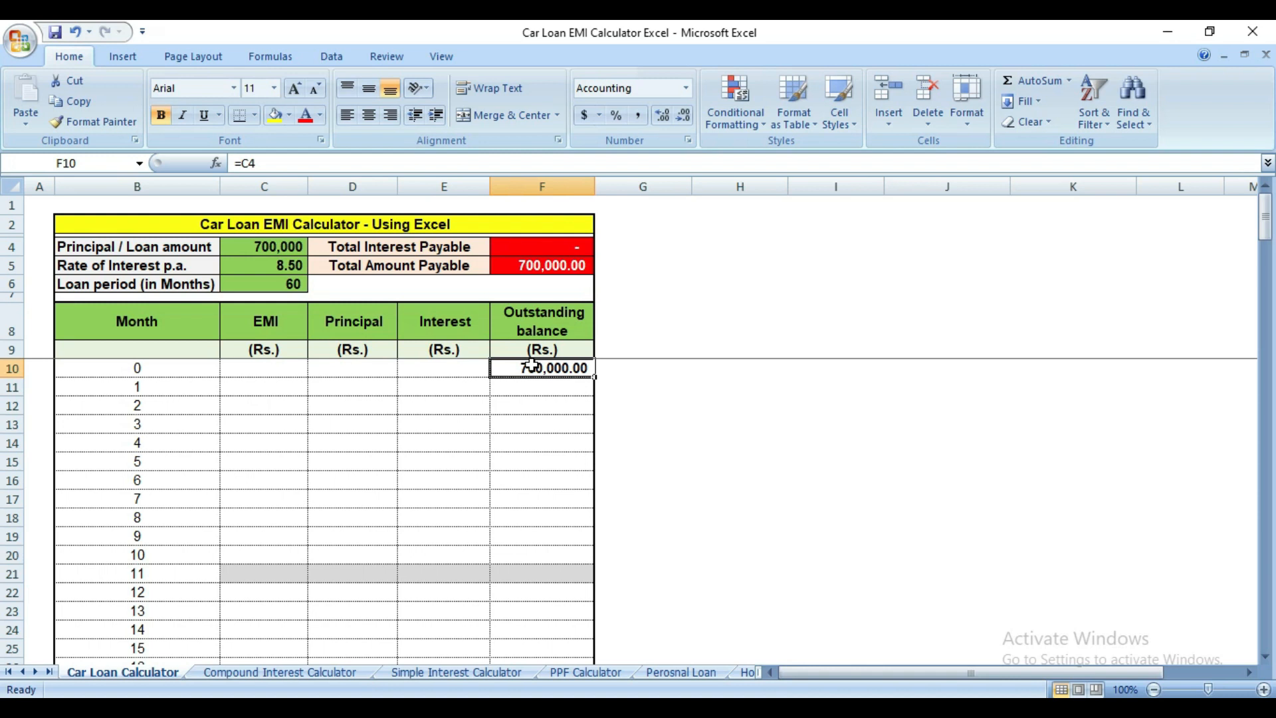
Start a PMT formula in the month 0 EMI cell C10 with the monthly rate argument $C$5/100/12.
{"action": "left_click", "coordinate": [278, 327]}
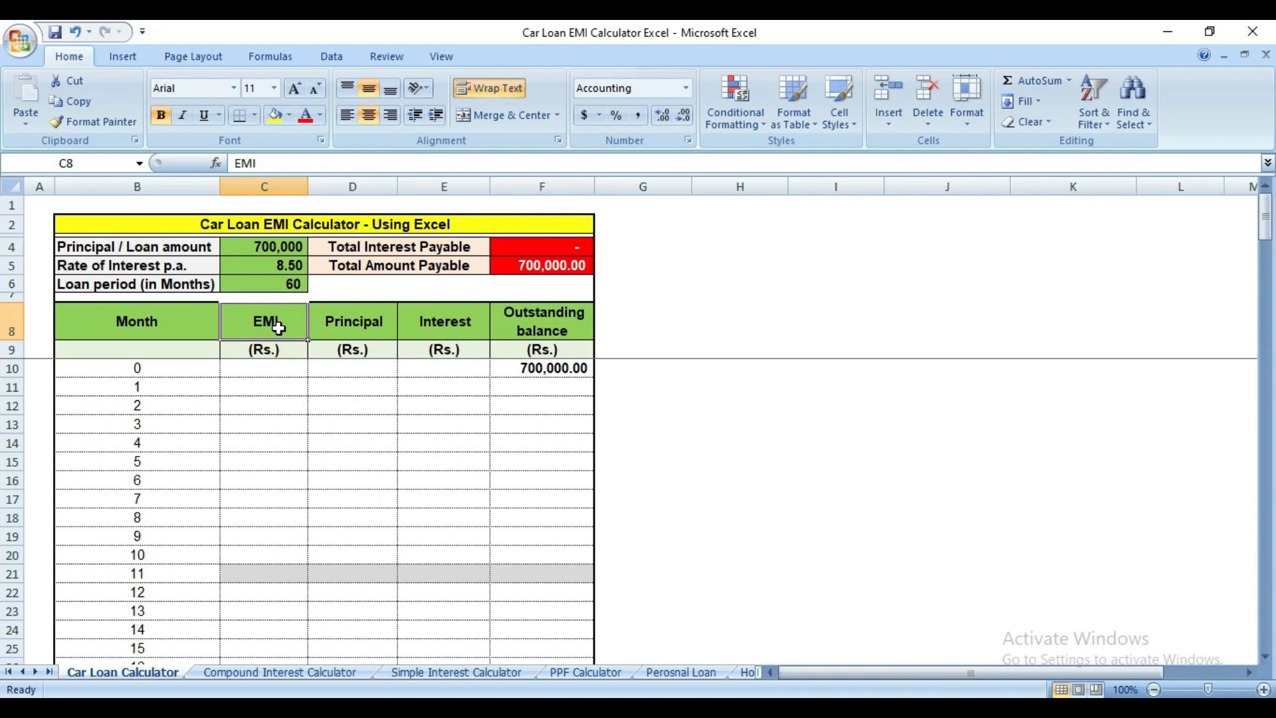
{"action": "left_click", "coordinate": [288, 374]}
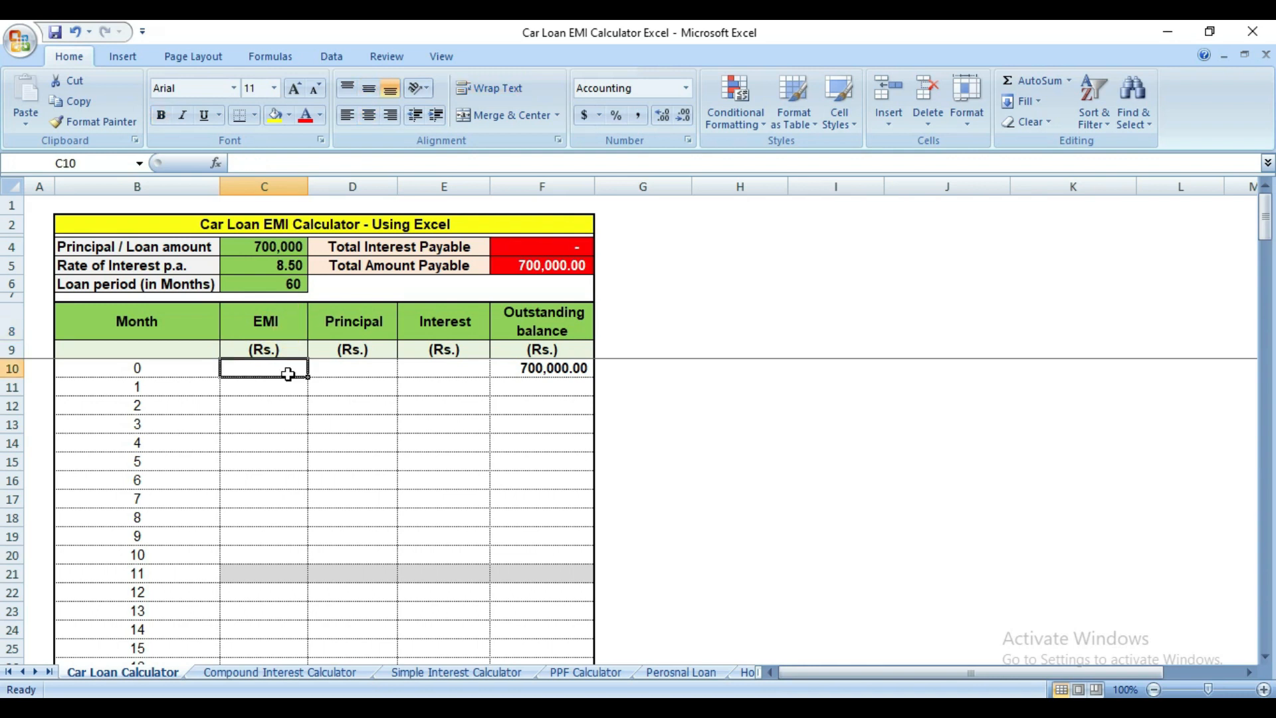
{"action": "type", "text": "="}
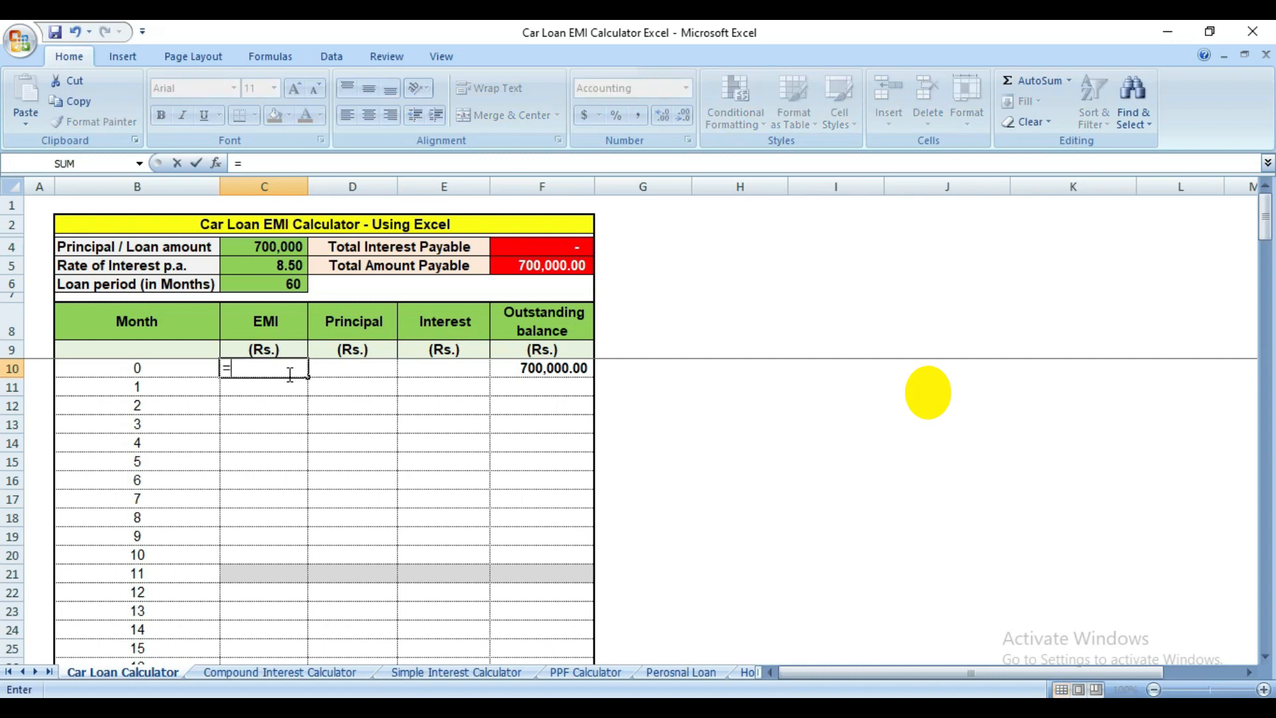
{"action": "type", "text": "pmt"}
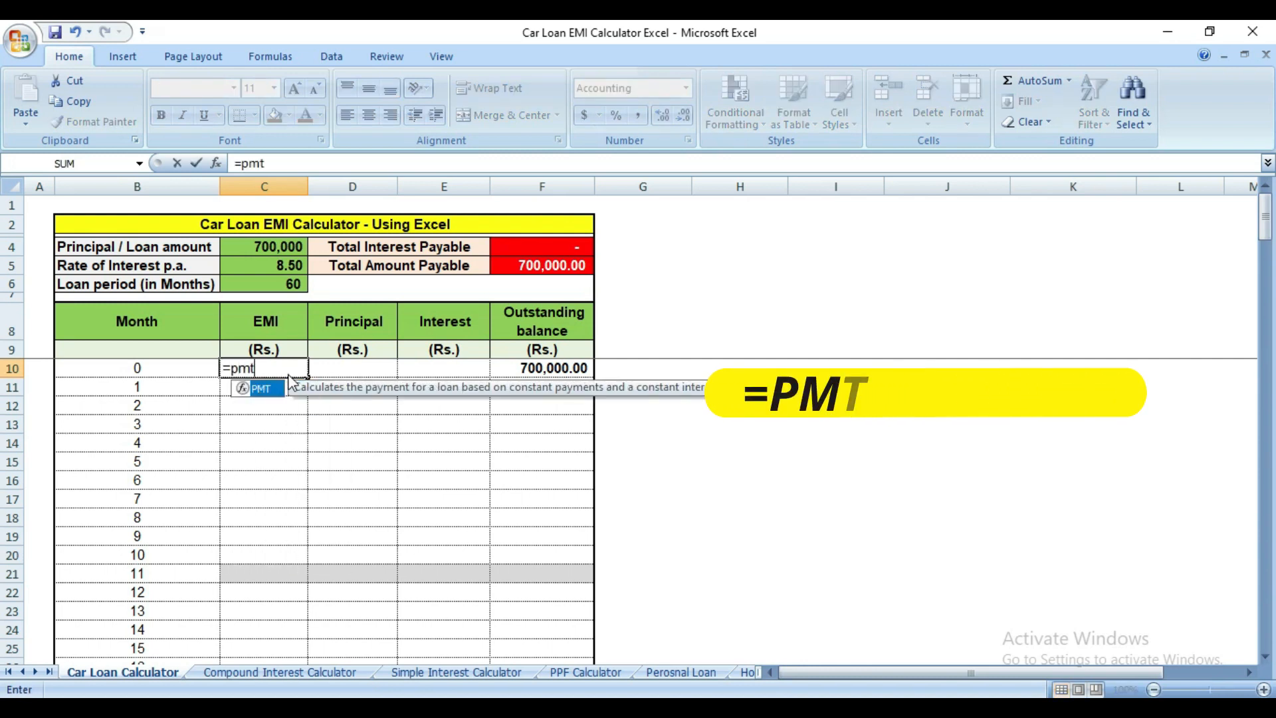
{"action": "key", "text": "Tab"}
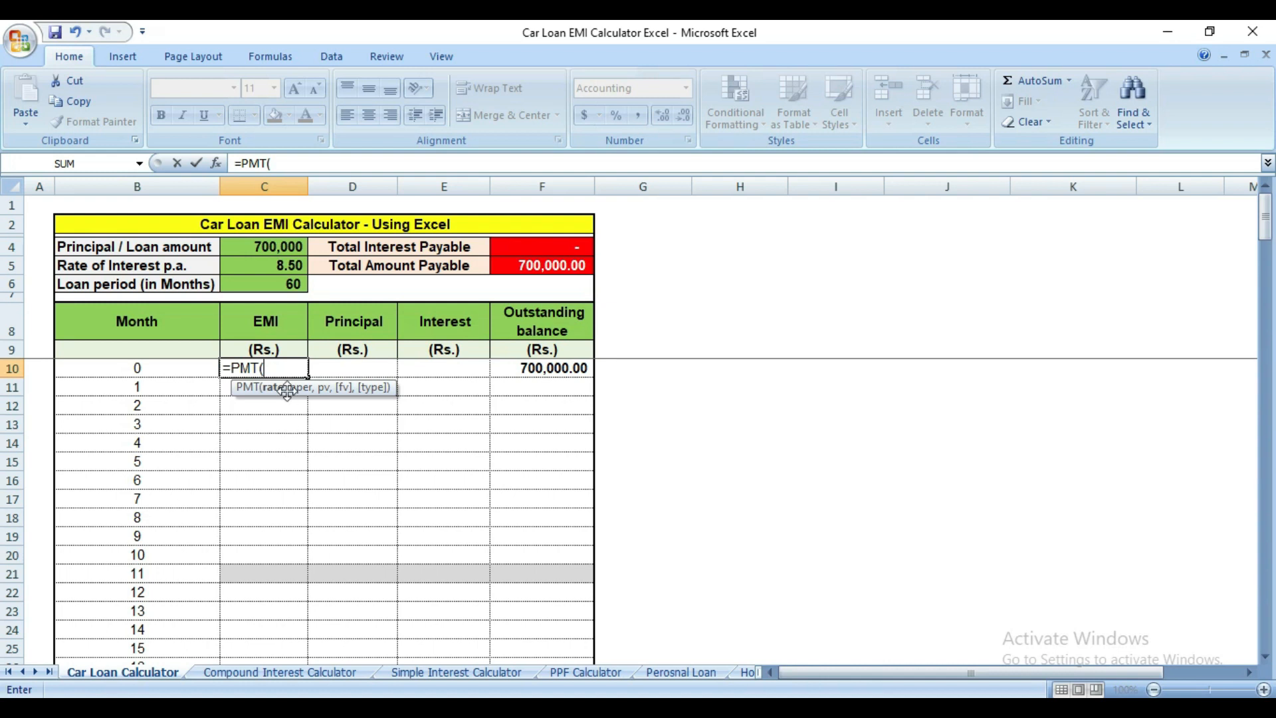
{"action": "left_click", "coordinate": [291, 265]}
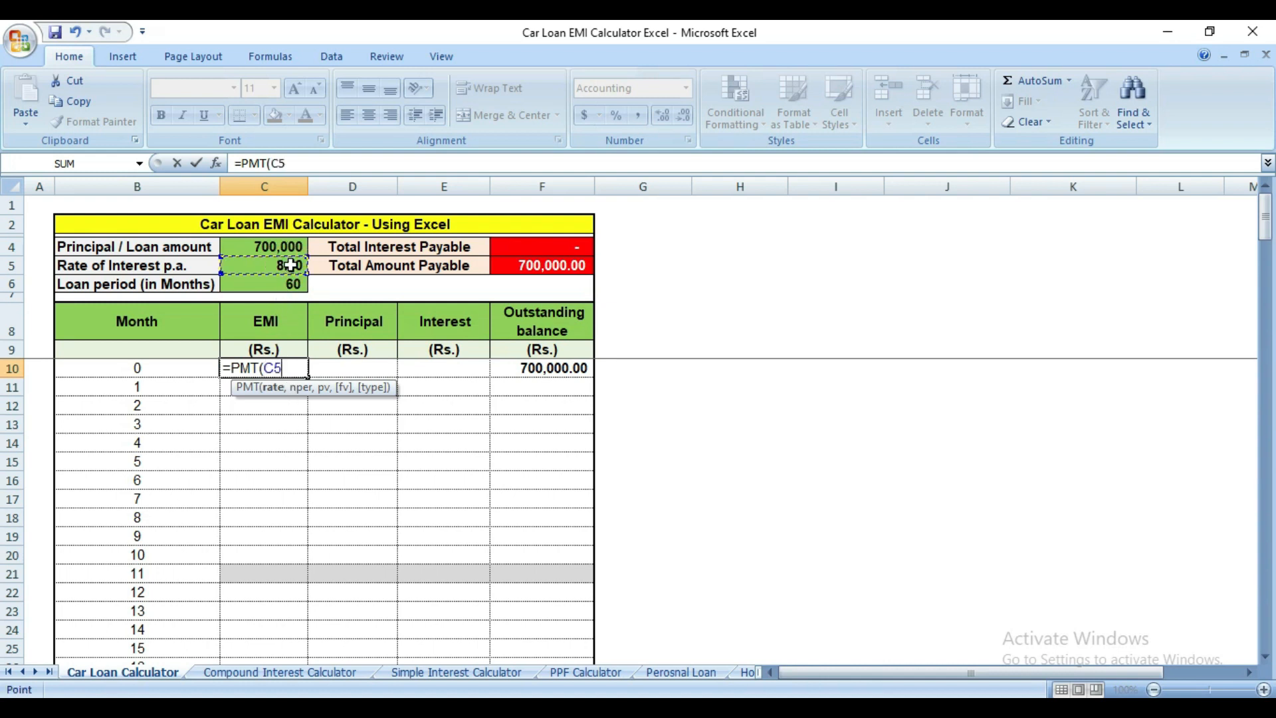
{"action": "key", "text": "F4"}
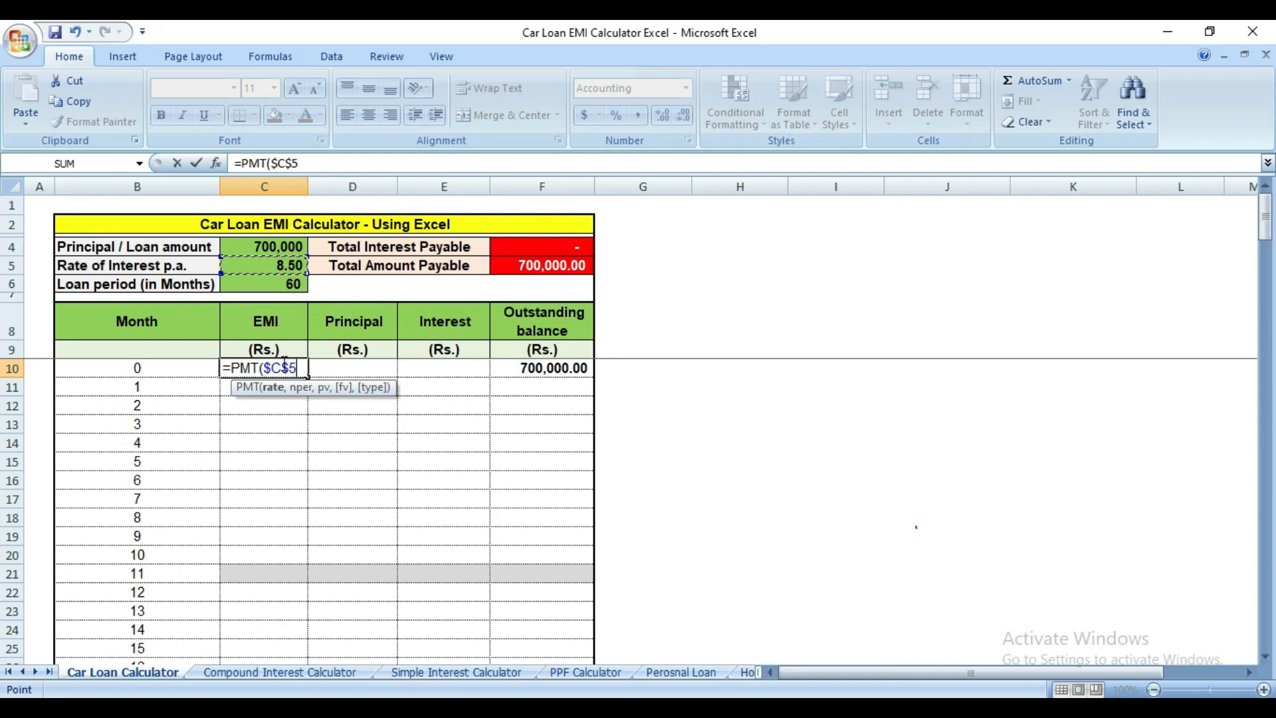
{"action": "type", "text": "/100"}
{"action": "type", "text": "/12"}
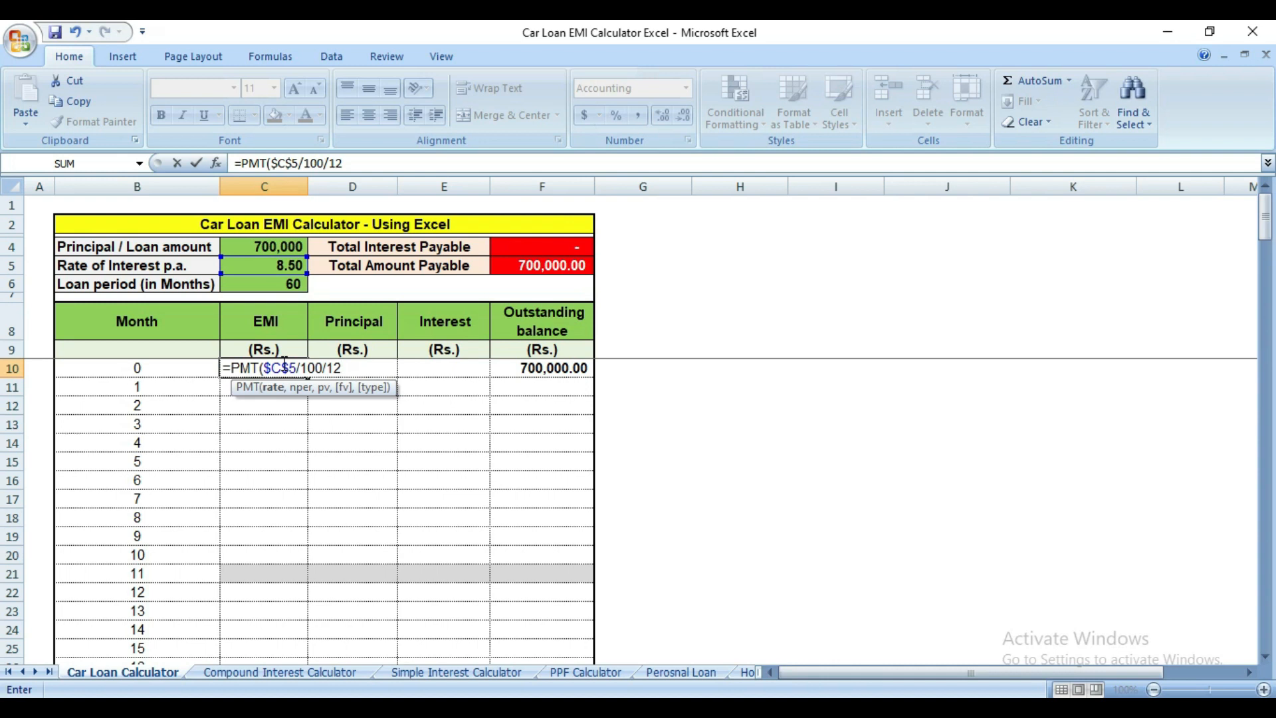
Add the remaining loan months, $C$6-B10, as the nper argument of the PMT formula in C10.
{"action": "type", "text": ","}
{"action": "left_click", "coordinate": [283, 288]}
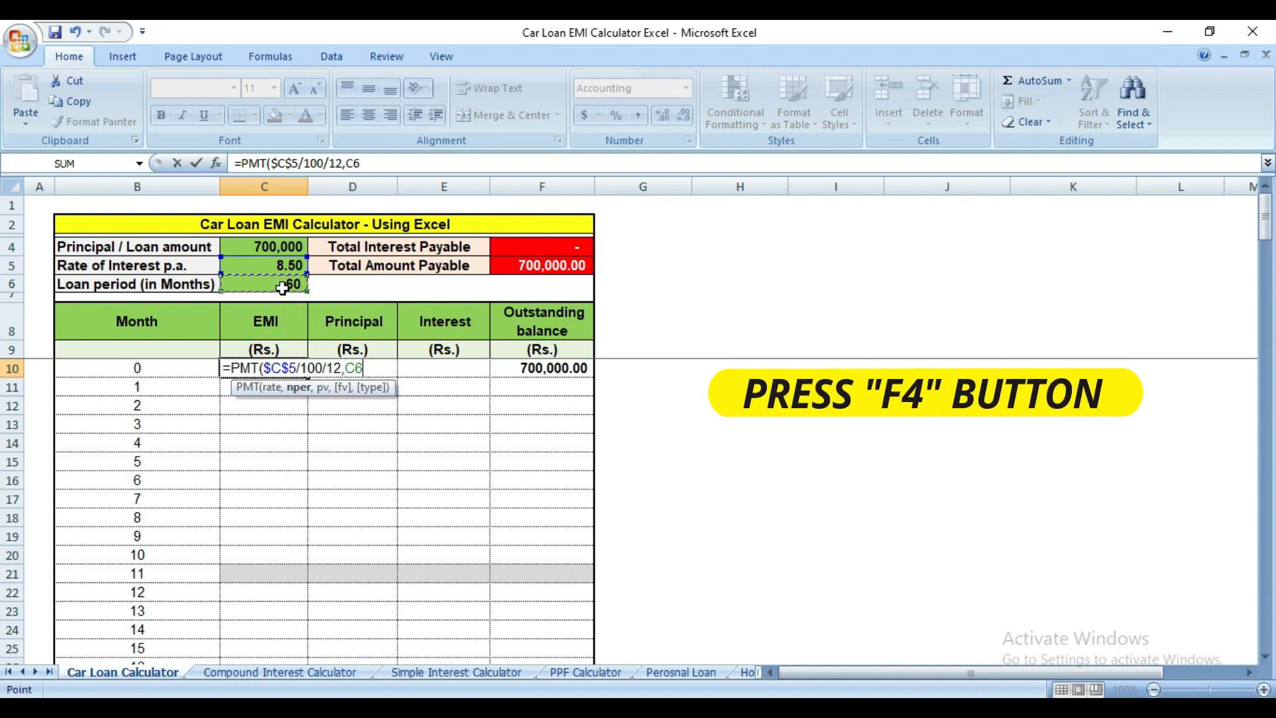
{"action": "key", "text": "F4"}
{"action": "type", "text": "-"}
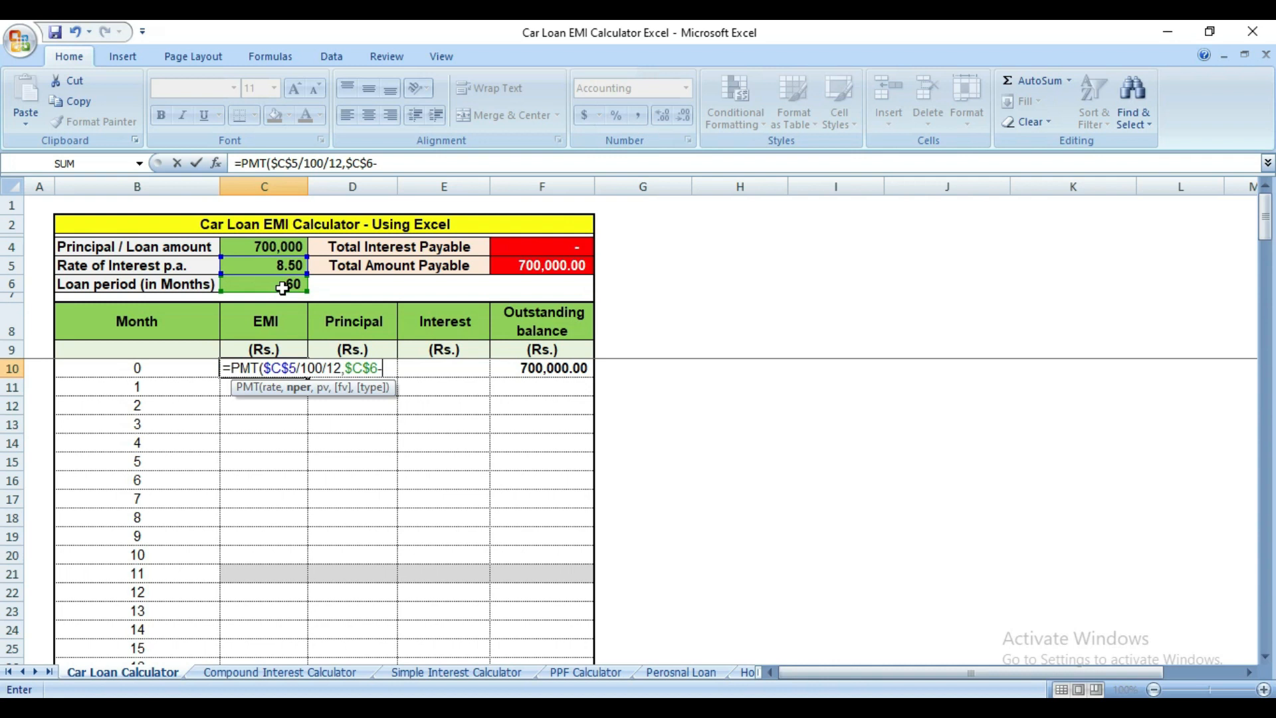
{"action": "left_click", "coordinate": [139, 372]}
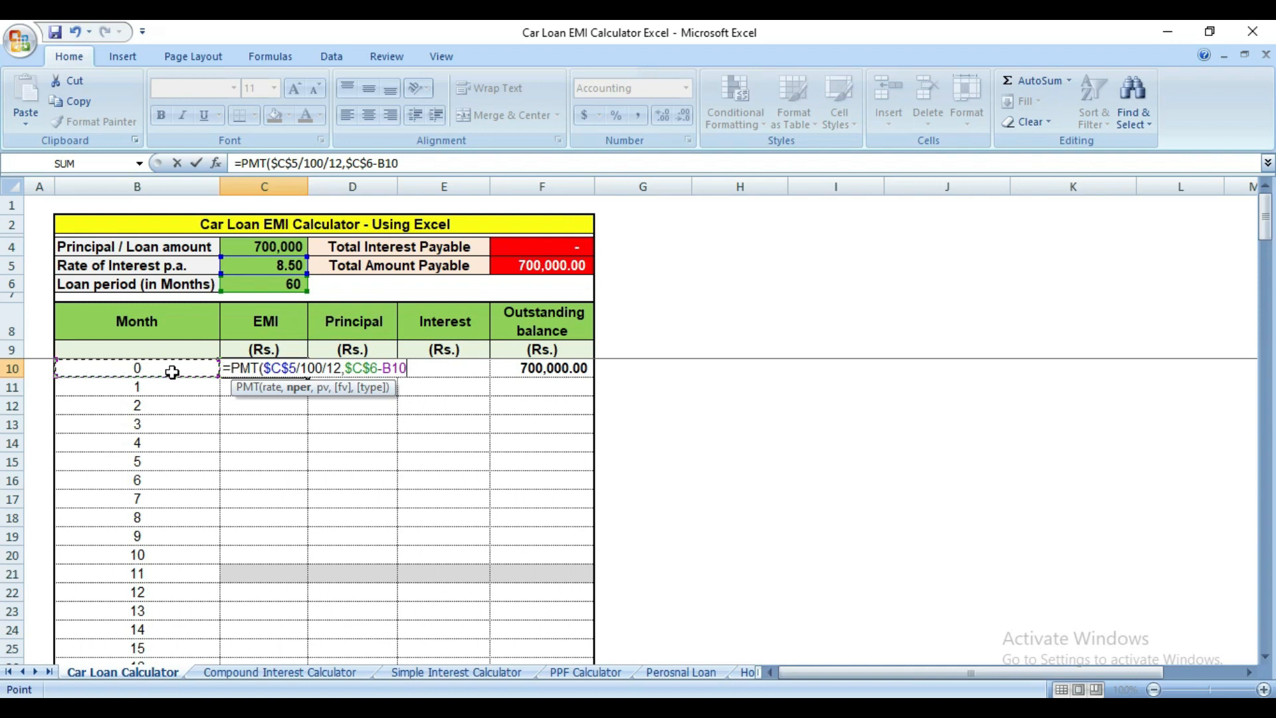
Complete the PMT formula in C10 with F10 as the present value and 0 for both future value and type.
{"action": "type", "text": ","}
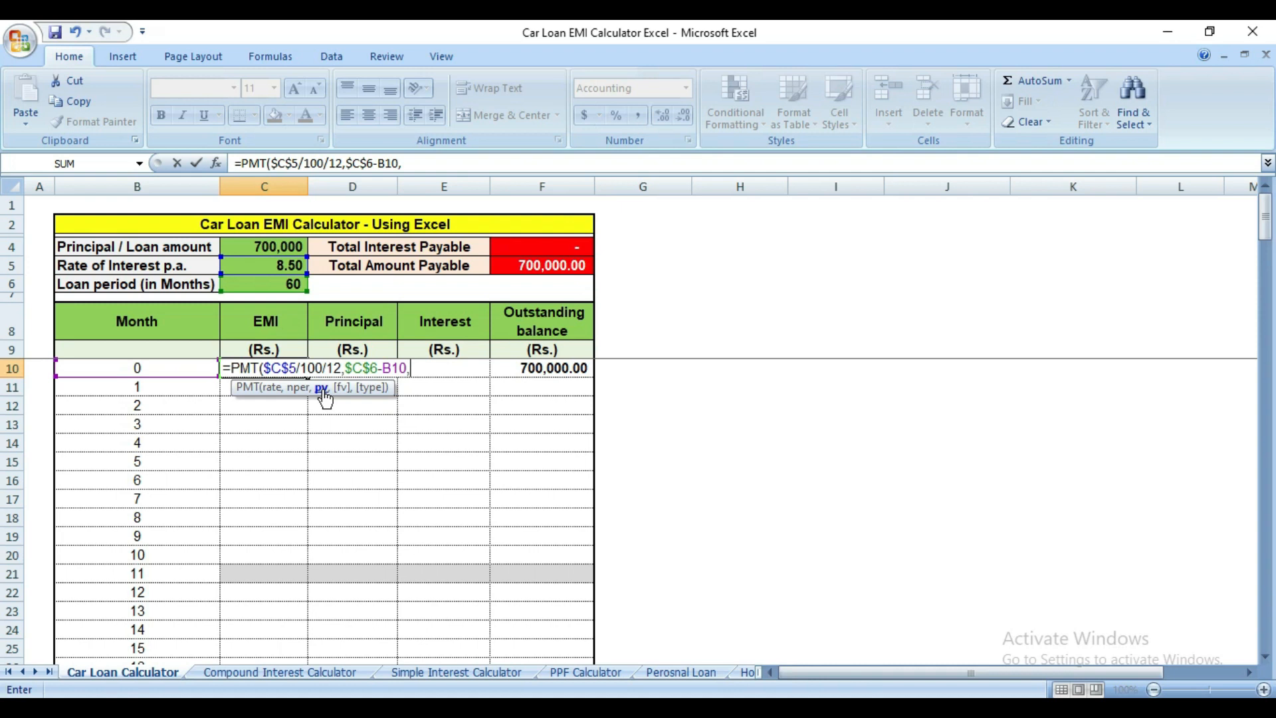
{"action": "left_click", "coordinate": [549, 371]}
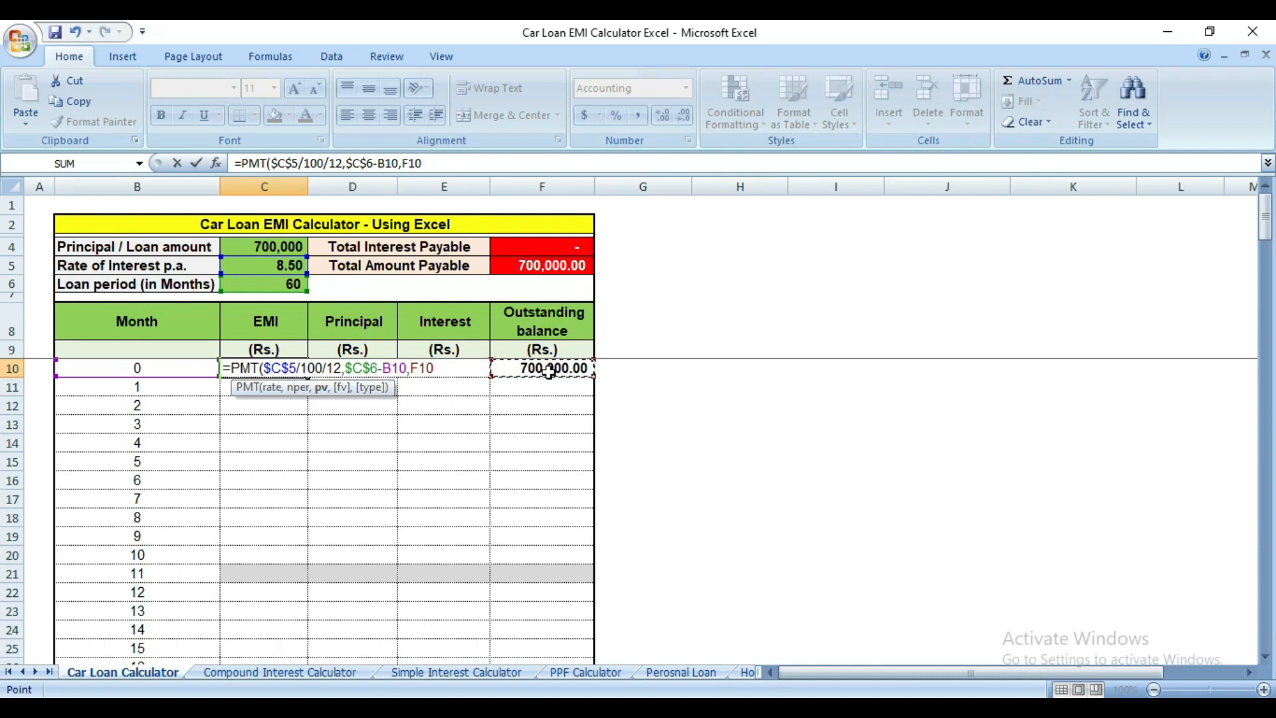
{"action": "type", "text": ","}
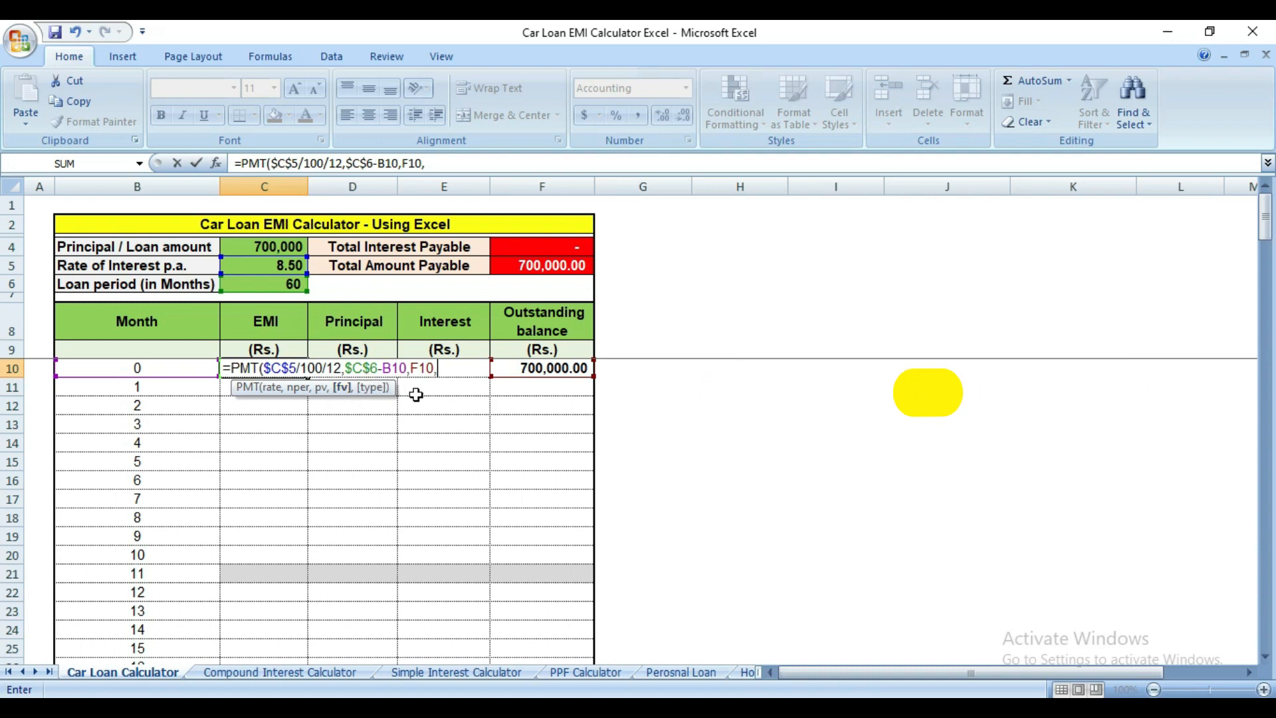
{"action": "type", "text": "0"}
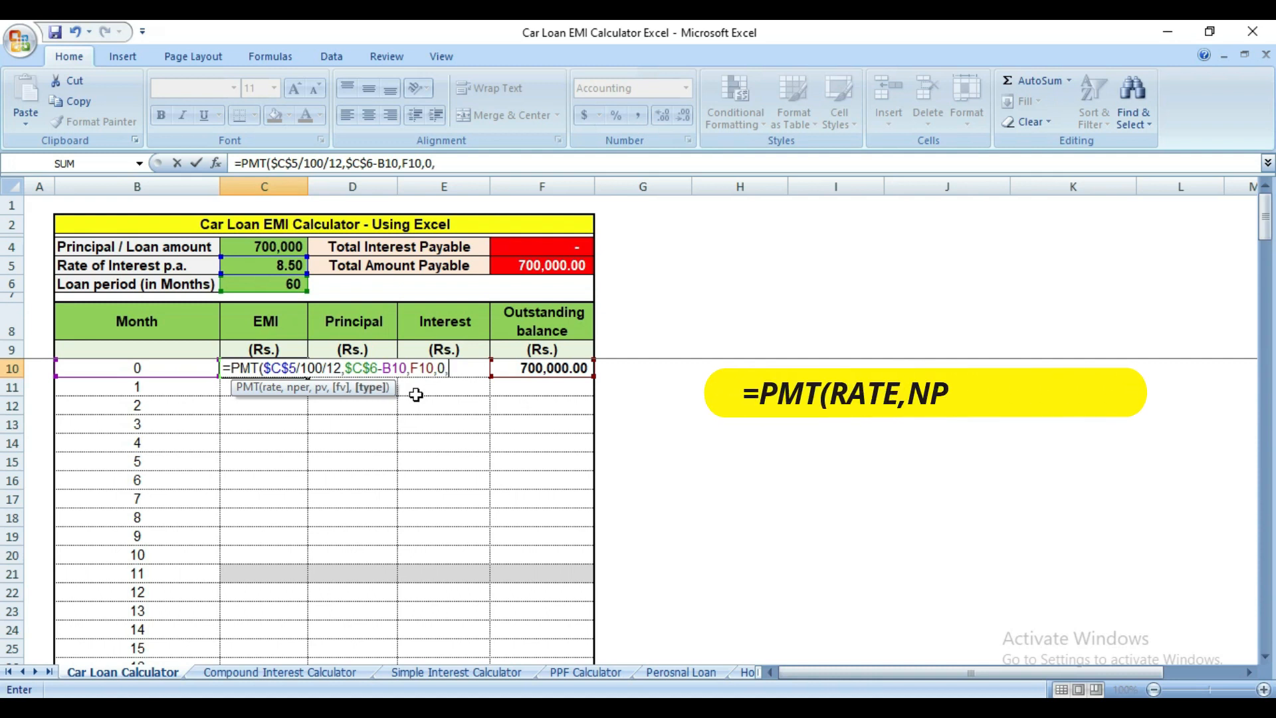
{"action": "type", "text": ","}
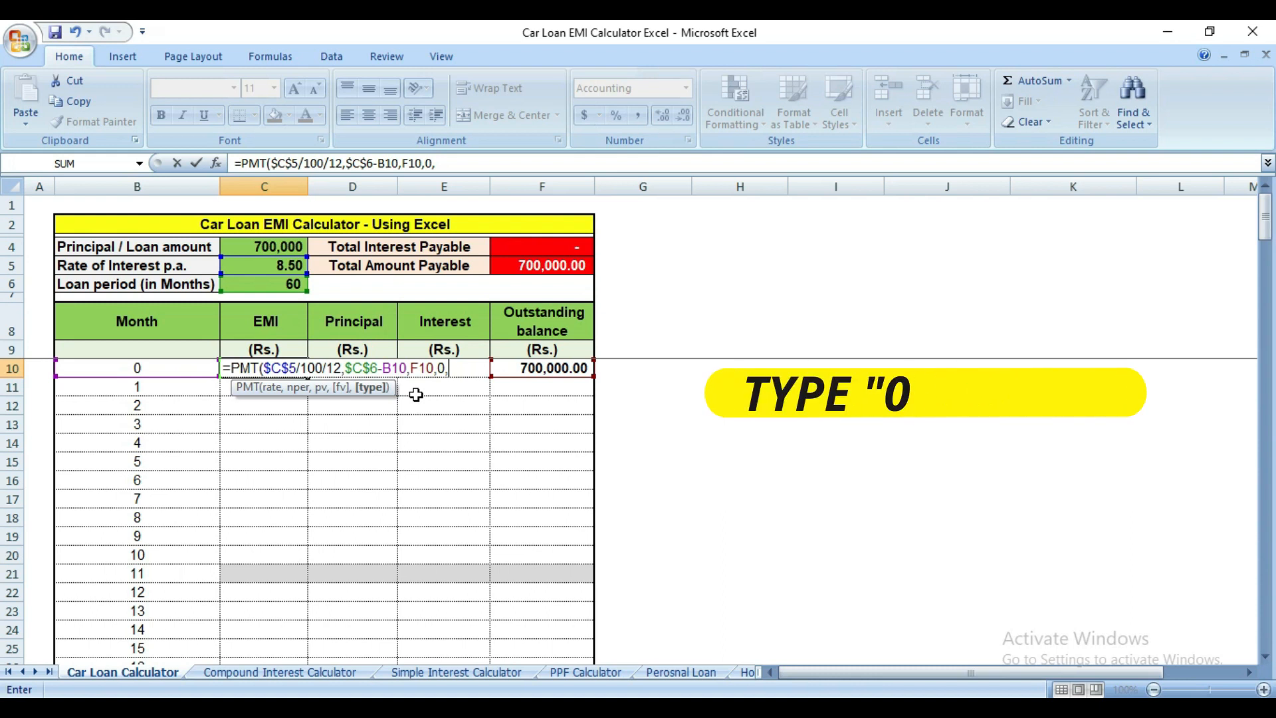
{"action": "type", "text": "0)"}
{"action": "key", "text": "BackSpace"}
{"action": "type", "text": ")"}
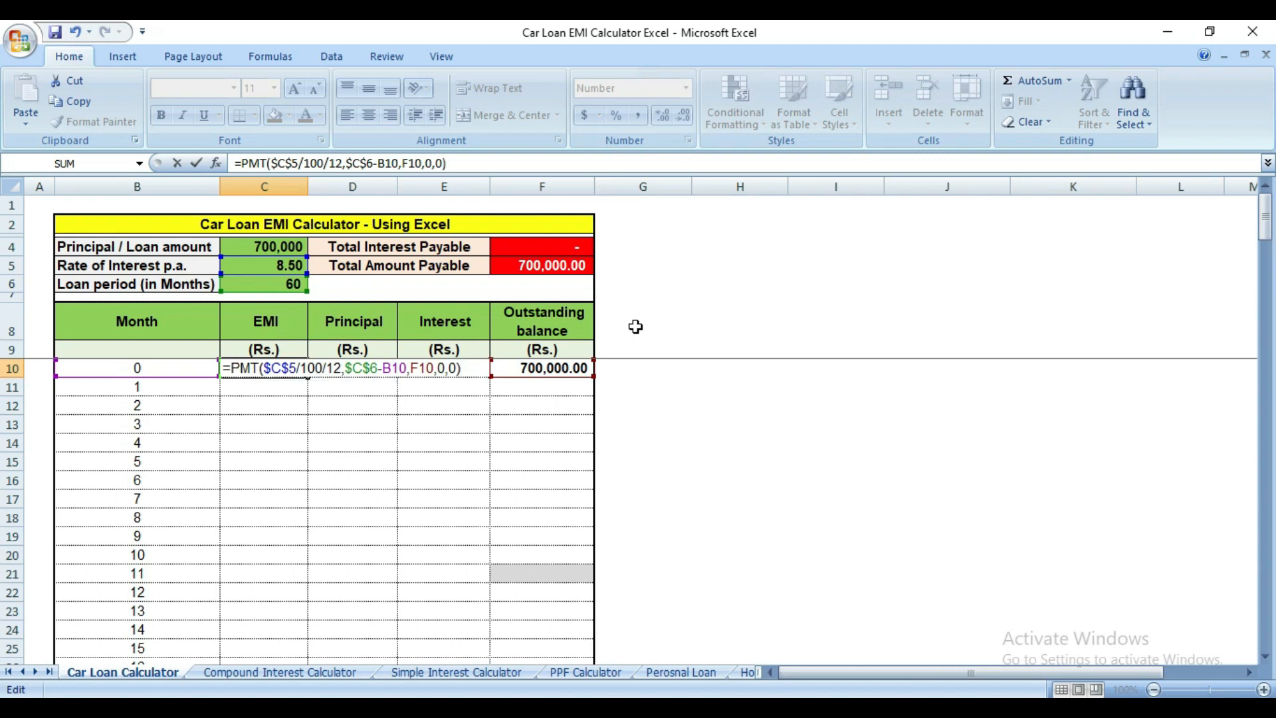
{"action": "key", "text": "Return"}
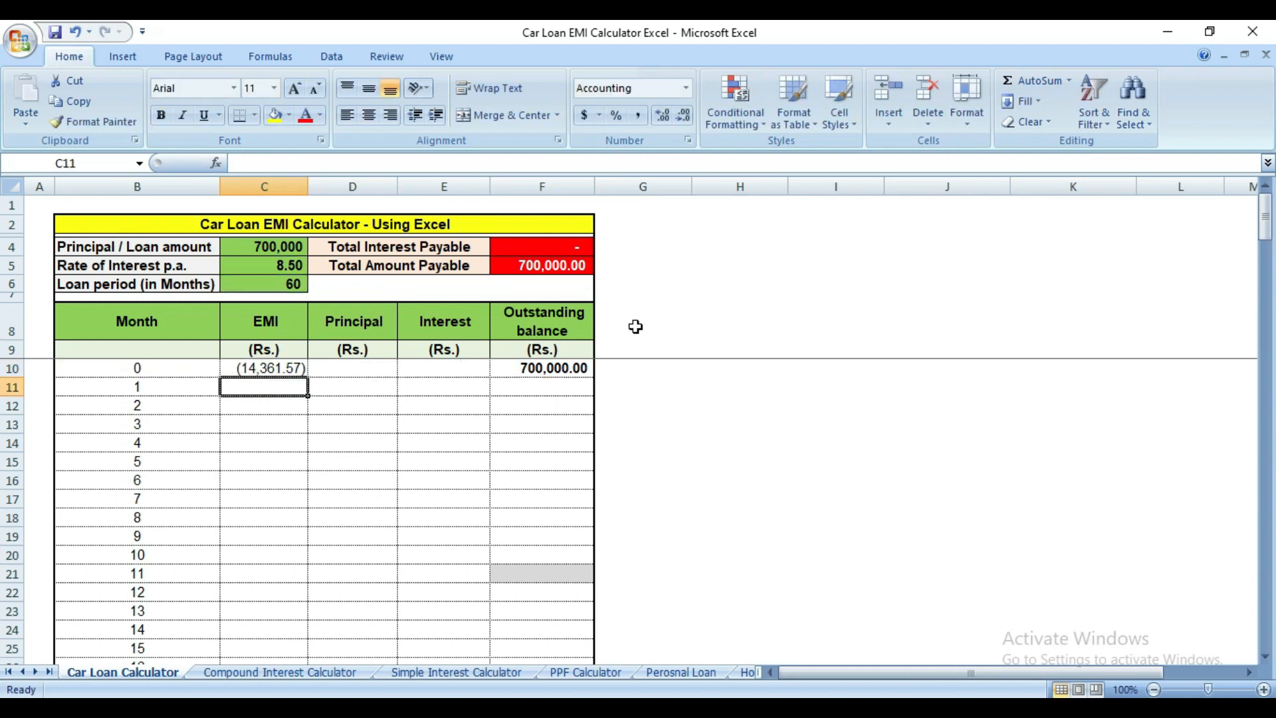
Wrap the month 0 EMI formula in ABS so C10 reads =ABS(PMT($C$5/100/12,$C$6-B10,F10,0,0)).
{"action": "key", "text": "Up"}
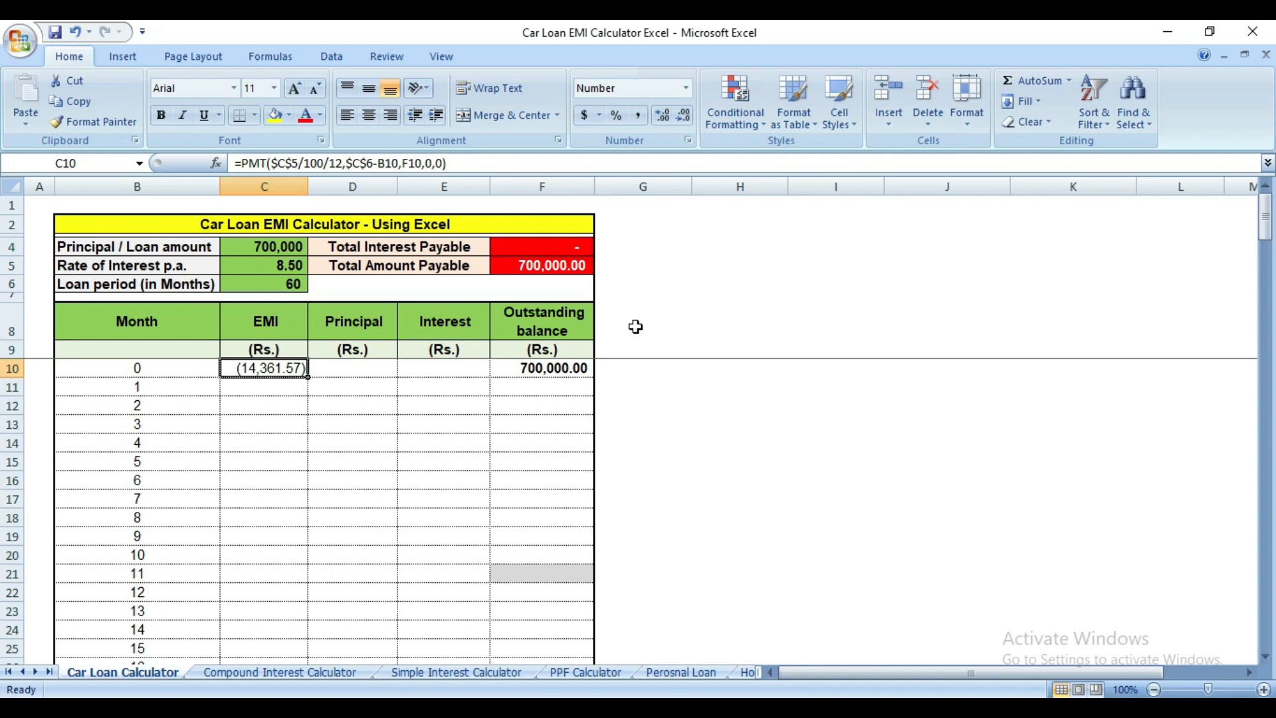
{"action": "left_click", "coordinate": [244, 163]}
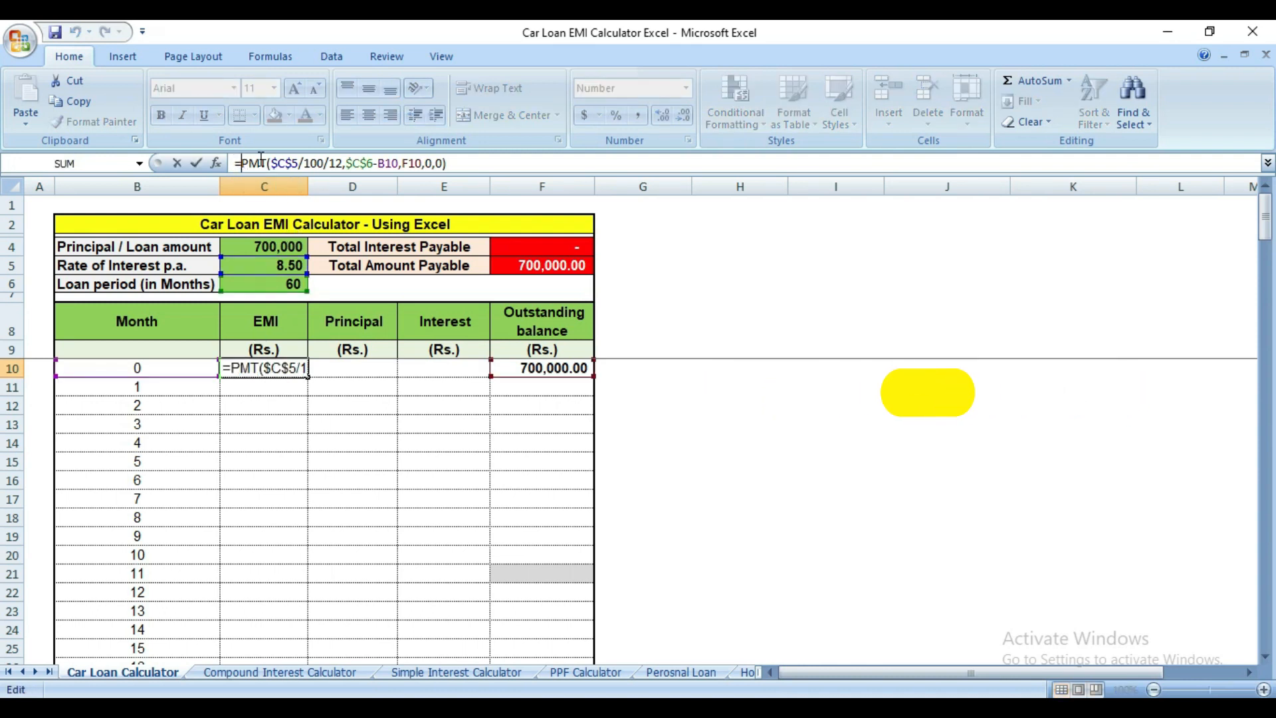
{"action": "type", "text": "abs"}
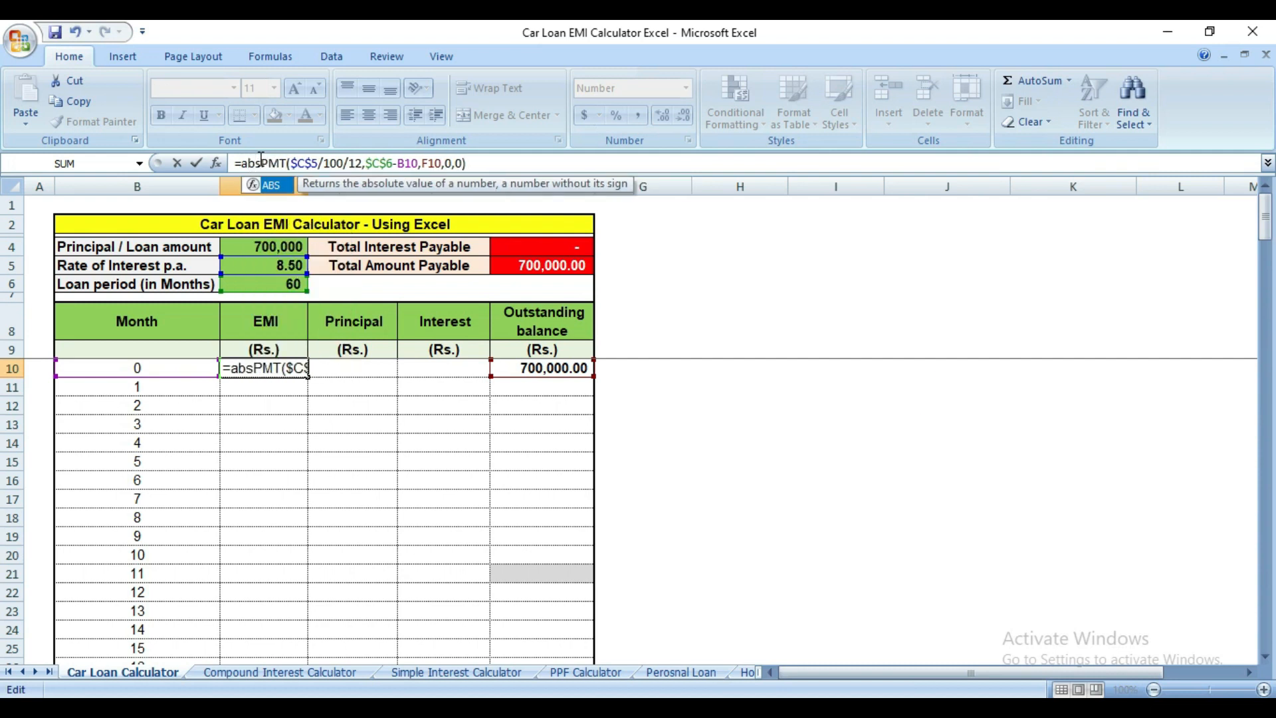
{"action": "type", "text": "("}
{"action": "key", "text": "Right"}
{"action": "key", "text": "Right"}
{"action": "key", "text": "Right"}
{"action": "key", "text": "Right"}
{"action": "key", "text": "Right"}
{"action": "key", "text": "Right"}
{"action": "key", "text": "Right"}
{"action": "key", "text": "Right"}
{"action": "key", "text": "Right"}
{"action": "key", "text": "Right"}
{"action": "key", "text": "Right"}
{"action": "key", "text": "Right"}
{"action": "key", "text": "Right"}
{"action": "key", "text": "Right"}
{"action": "key", "text": "Right"}
{"action": "key", "text": "Right"}
{"action": "key", "text": "Right"}
{"action": "key", "text": "Right"}
{"action": "key", "text": "Right"}
{"action": "key", "text": "Right"}
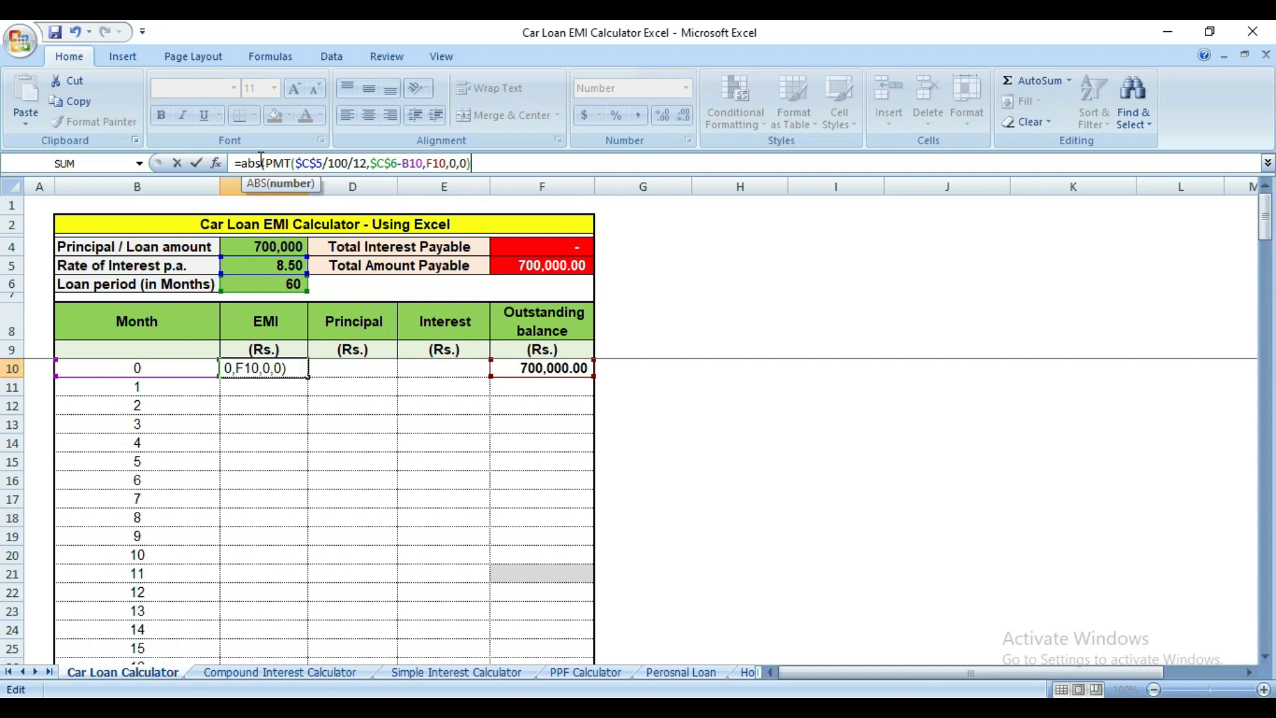
{"action": "type", "text": ")"}
{"action": "key", "text": "Return"}
{"action": "key", "text": "Up"}
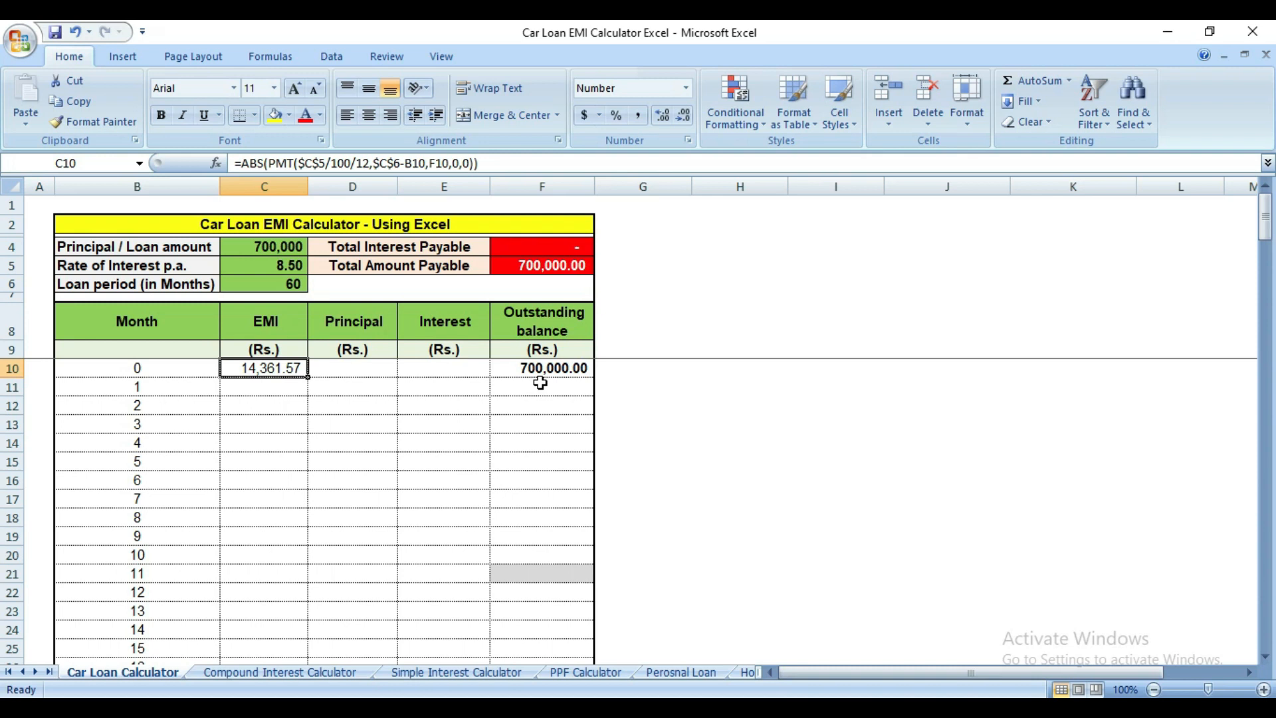
Calculate the month 0 interest in E10 with the formula =F10*$C$5/100/12.
{"action": "left_click", "coordinate": [340, 372]}
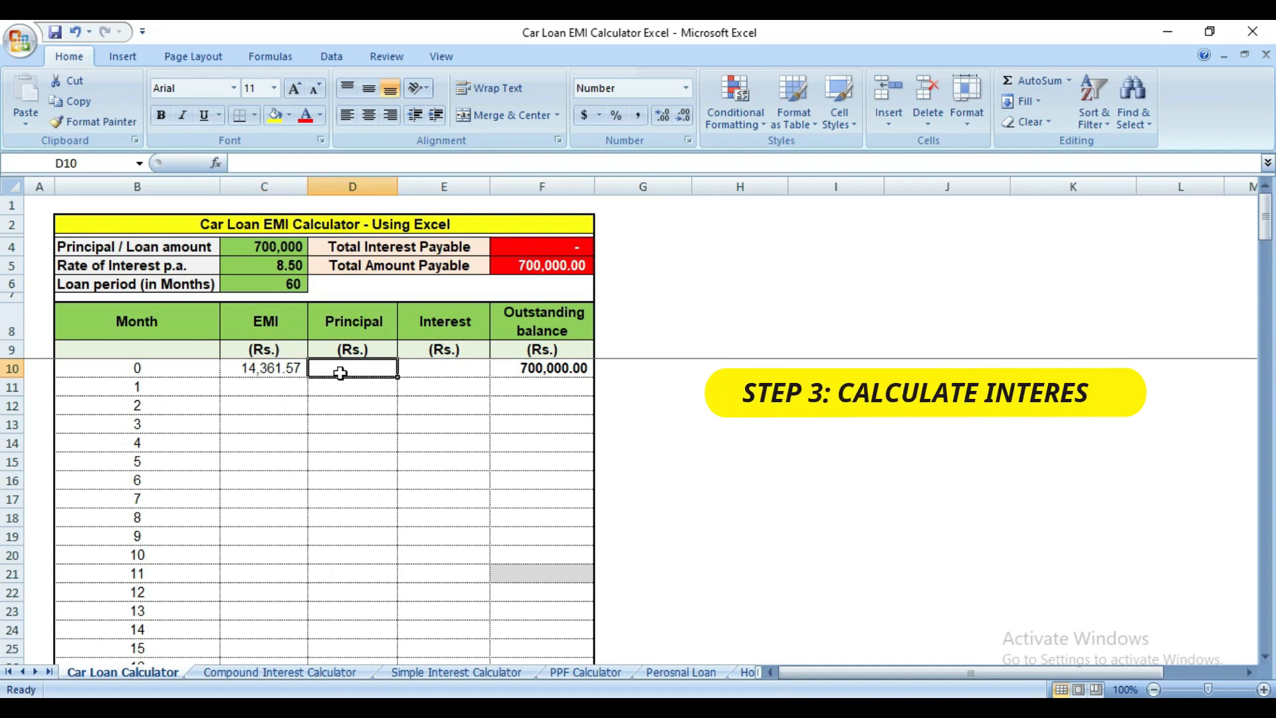
{"action": "left_click", "coordinate": [303, 372]}
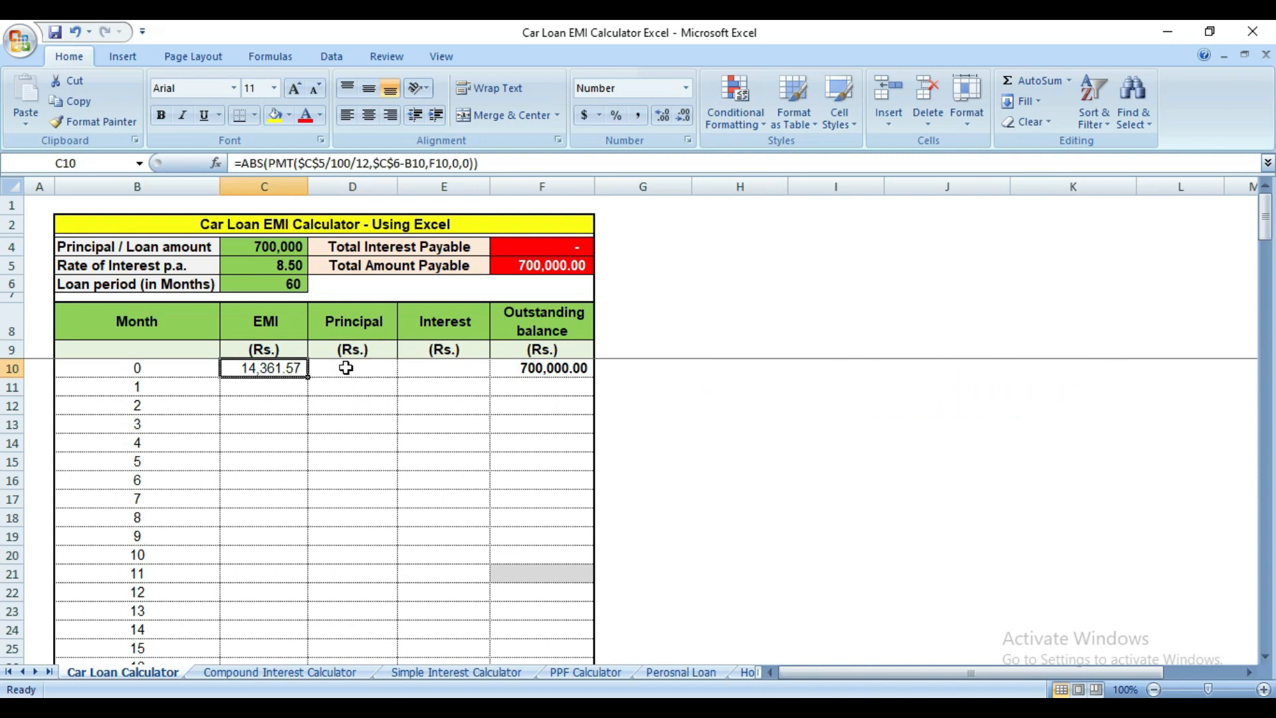
{"action": "left_click", "coordinate": [428, 368]}
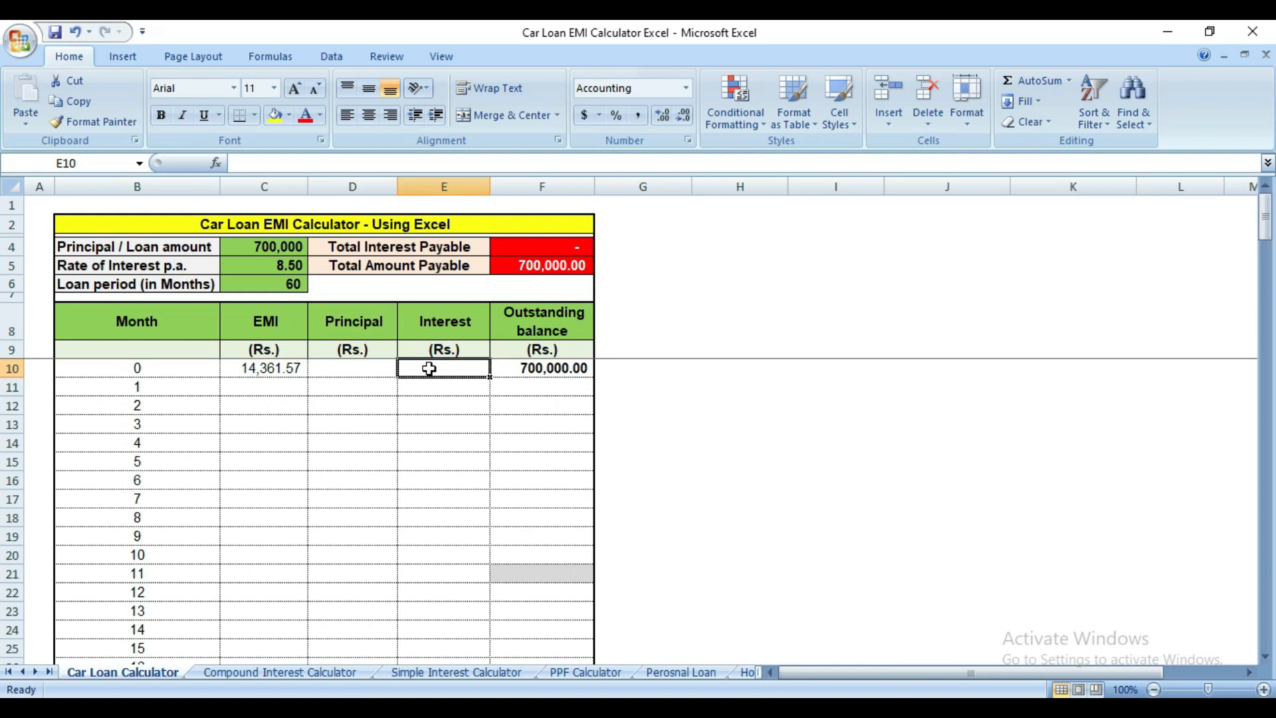
{"action": "type", "text": "="}
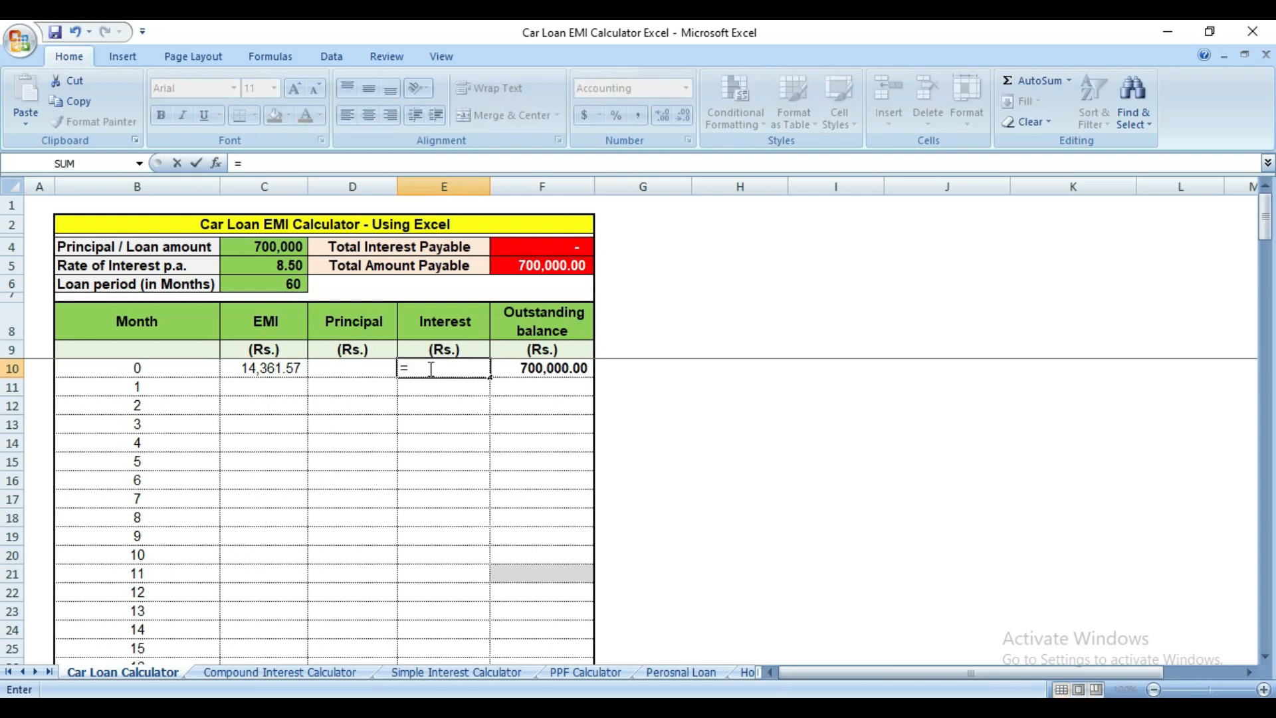
{"action": "left_click", "coordinate": [537, 368]}
{"action": "type", "text": "*"}
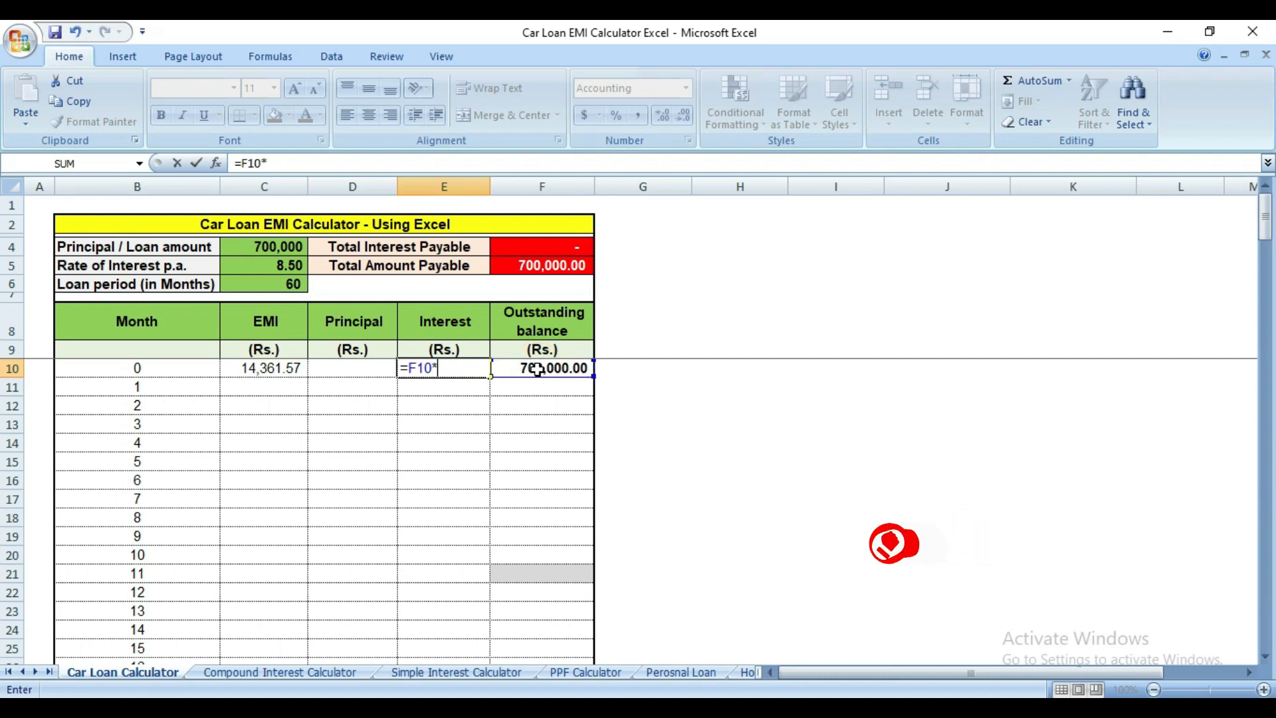
{"action": "left_click", "coordinate": [299, 267]}
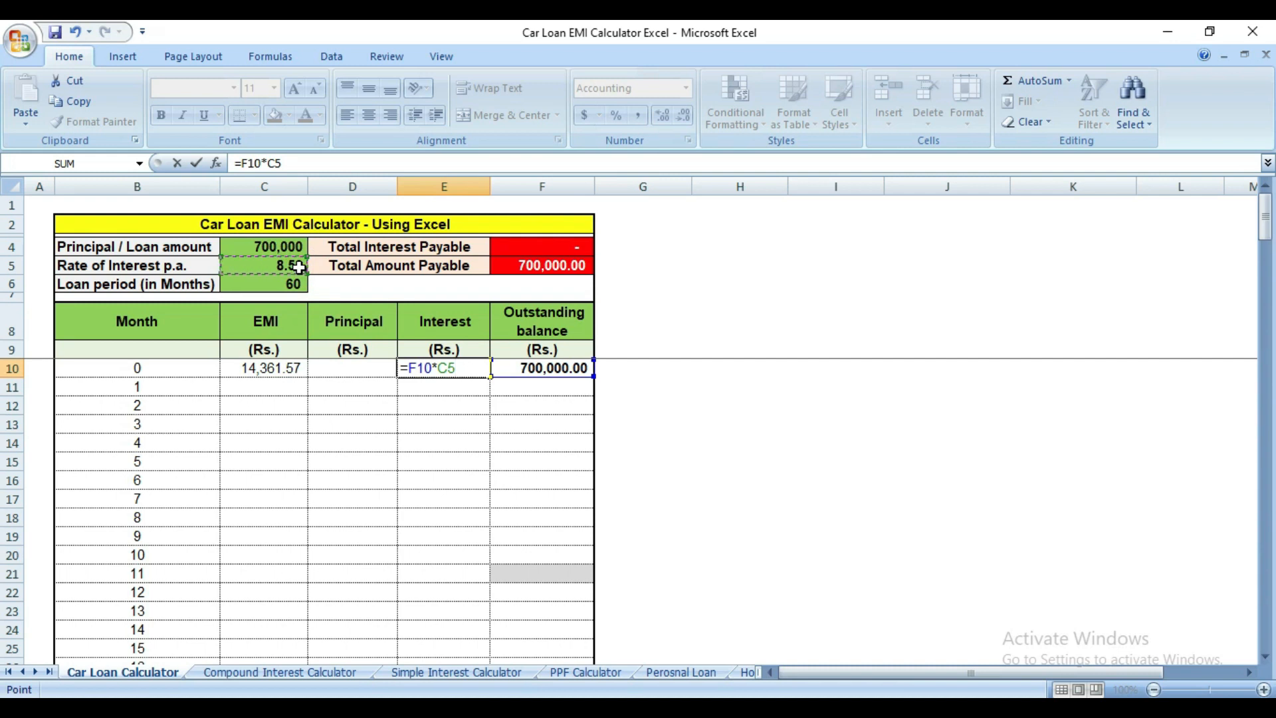
{"action": "key", "text": "F4"}
{"action": "type", "text": "/10"}
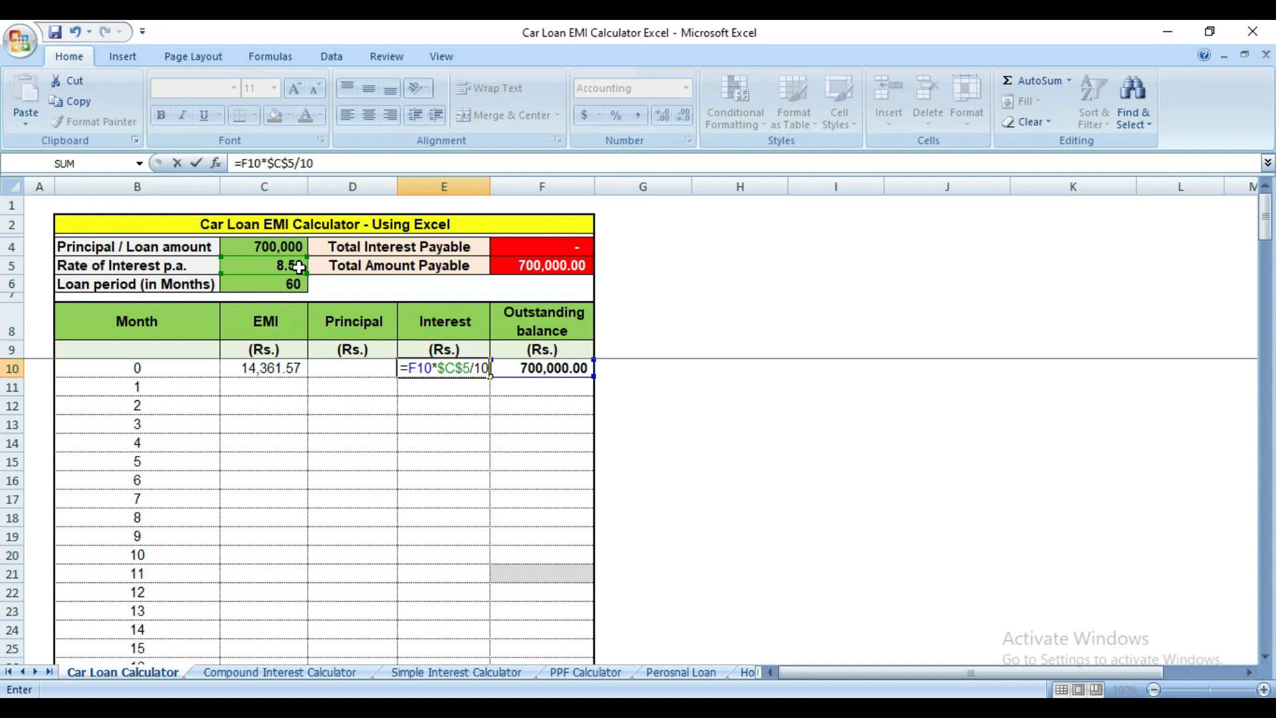
{"action": "type", "text": "0/12"}
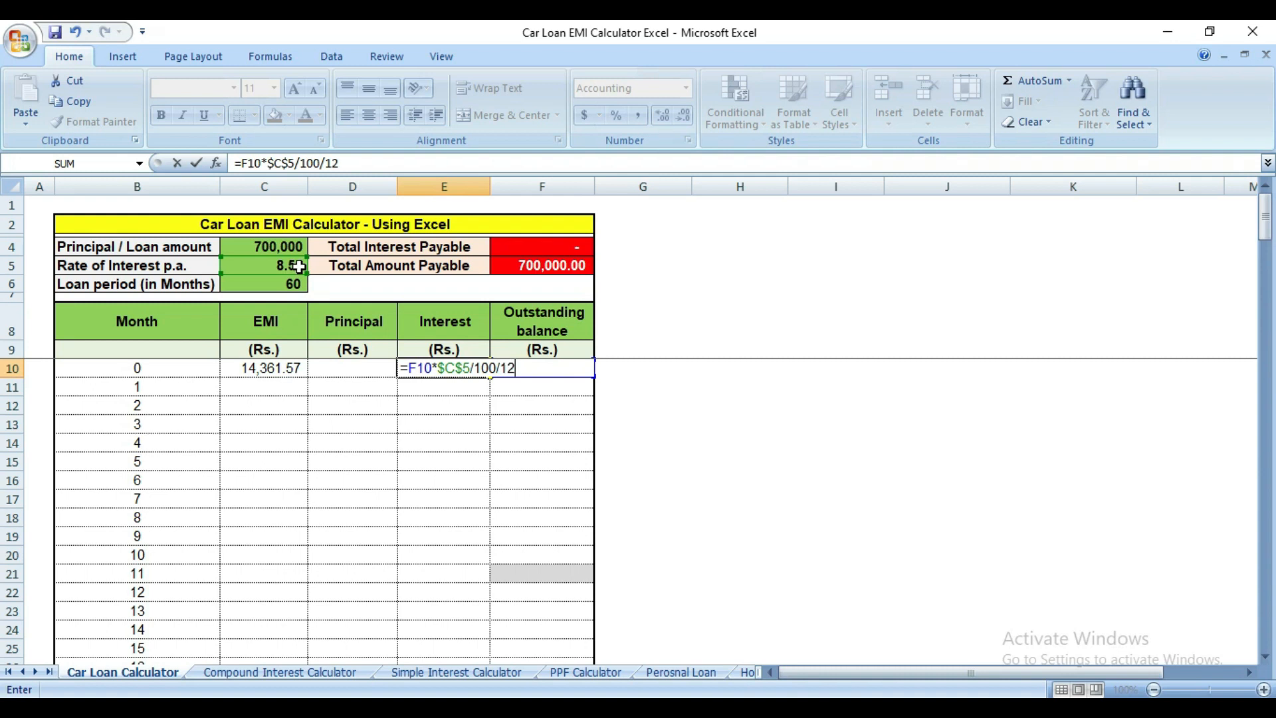
{"action": "key", "text": "Return"}
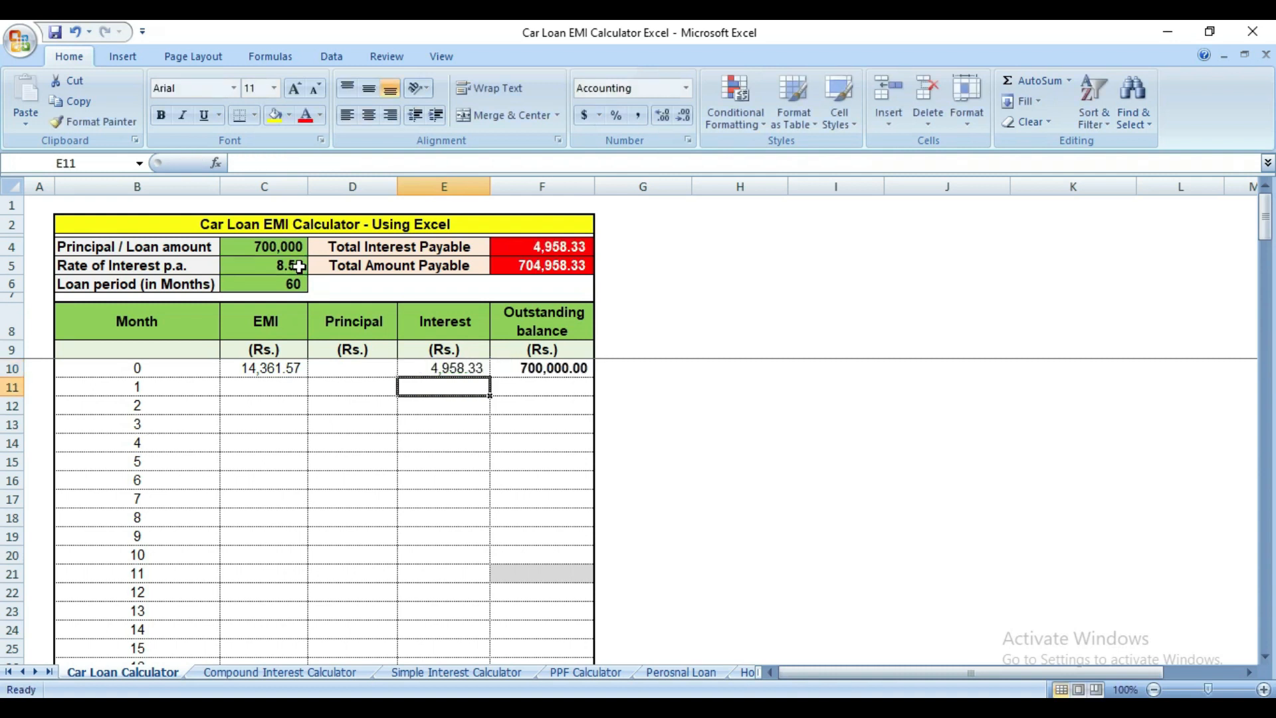
{"action": "key", "text": "Up"}
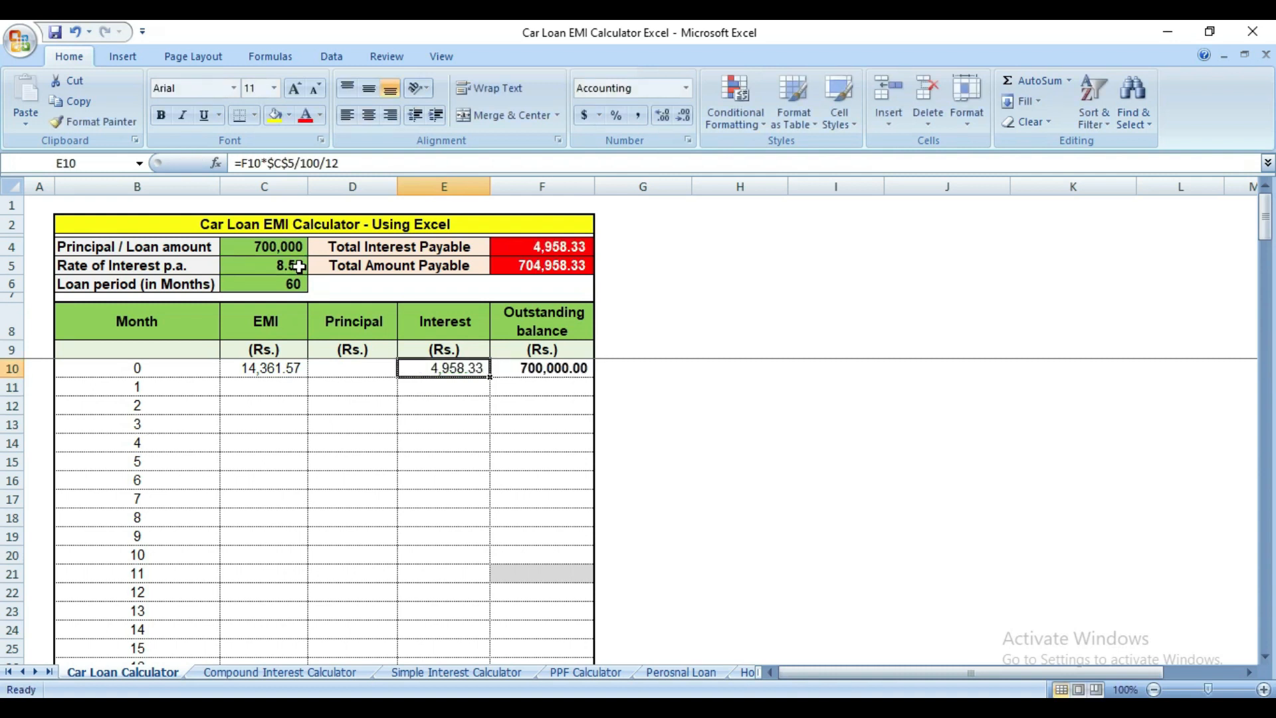
{"action": "left_click", "coordinate": [563, 370]}
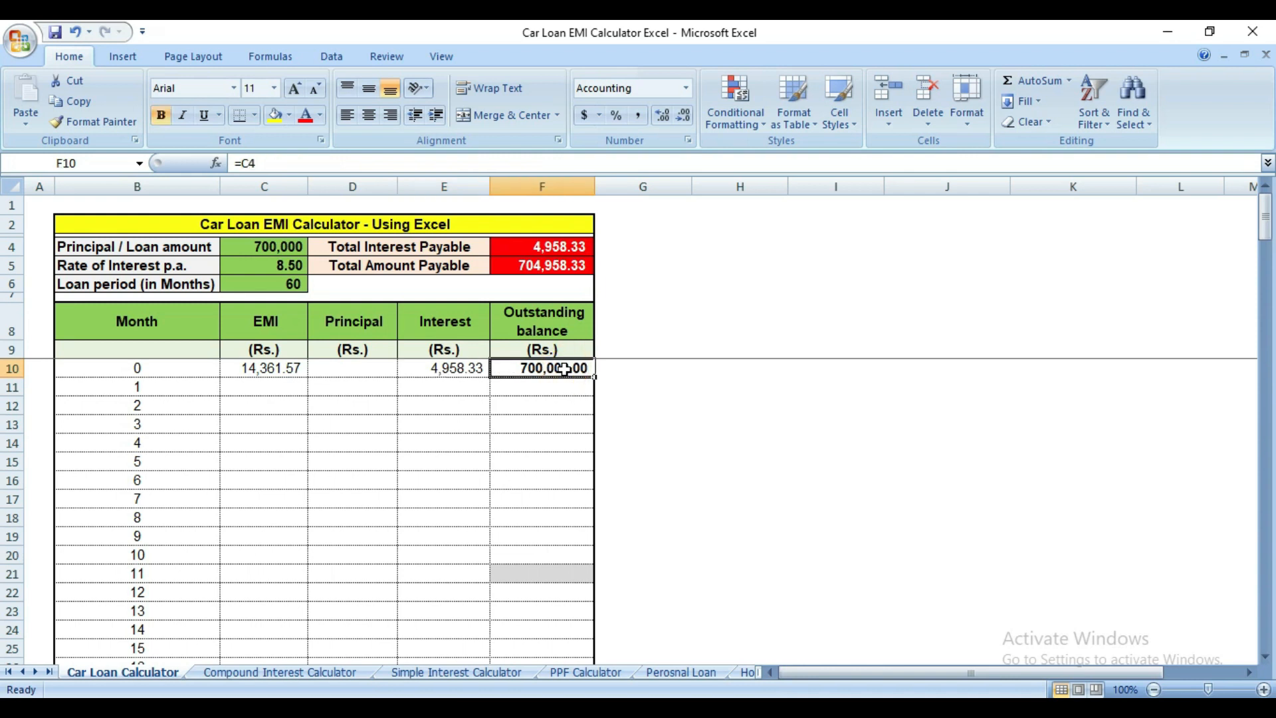
{"action": "left_click", "coordinate": [294, 367]}
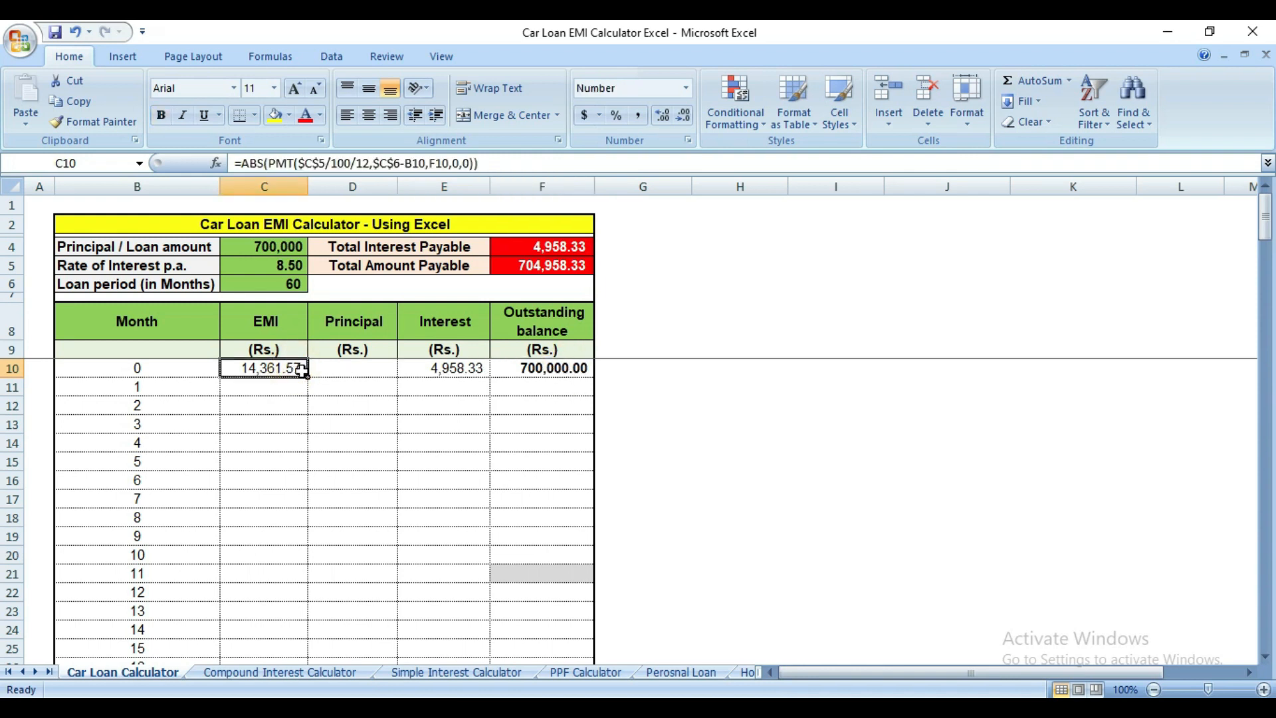
{"action": "left_click", "coordinate": [462, 370]}
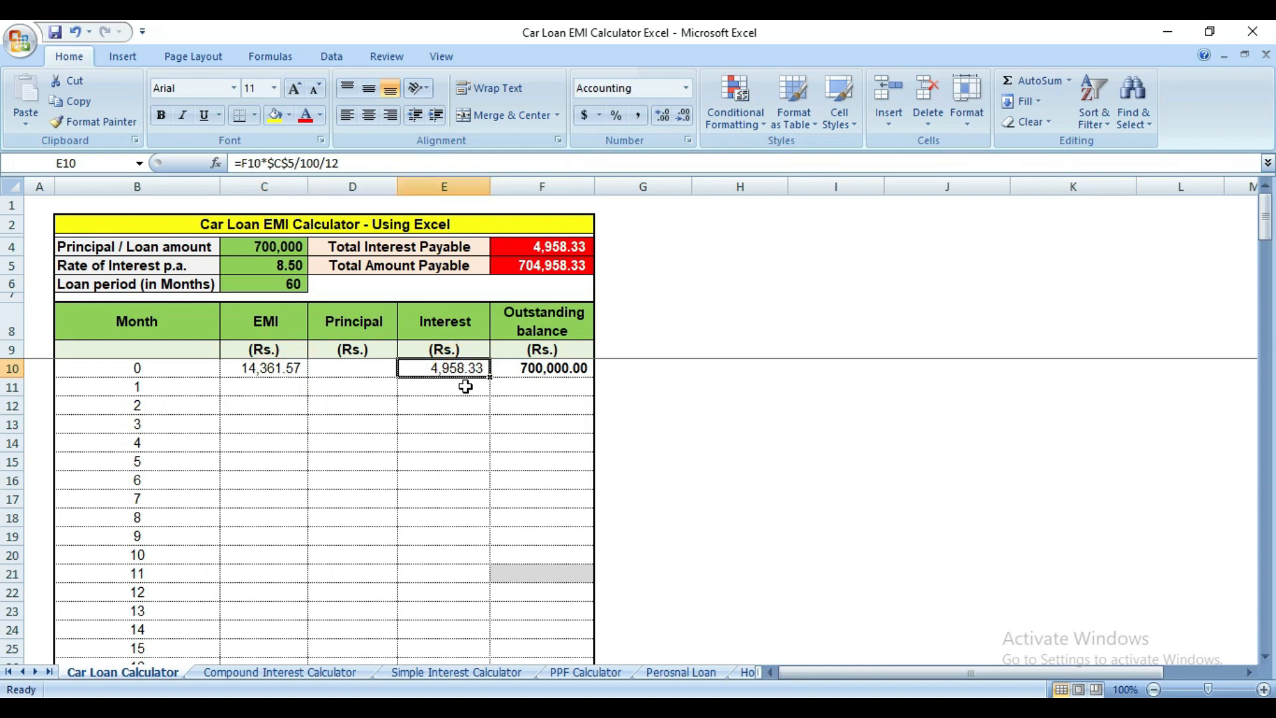
{"action": "left_click", "coordinate": [266, 367]}
{"action": "left_click", "coordinate": [437, 365]}
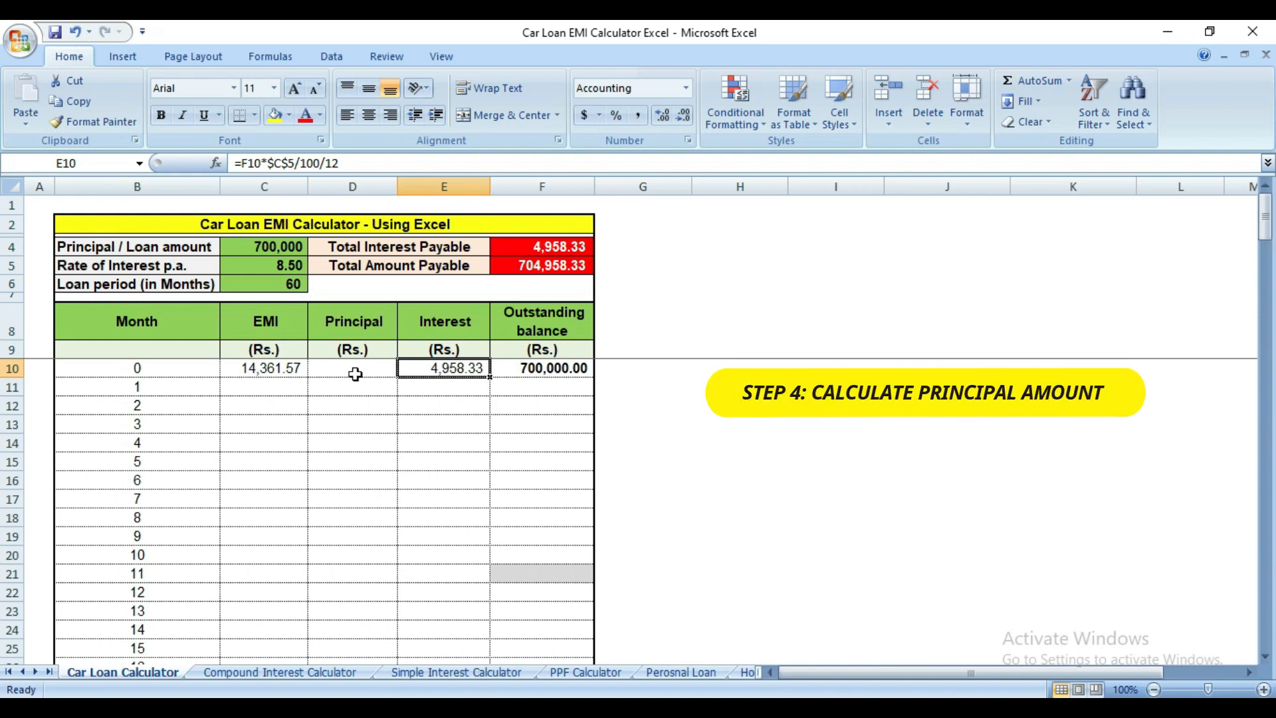
{"action": "left_click", "coordinate": [269, 362]}
{"action": "left_click", "coordinate": [432, 364]}
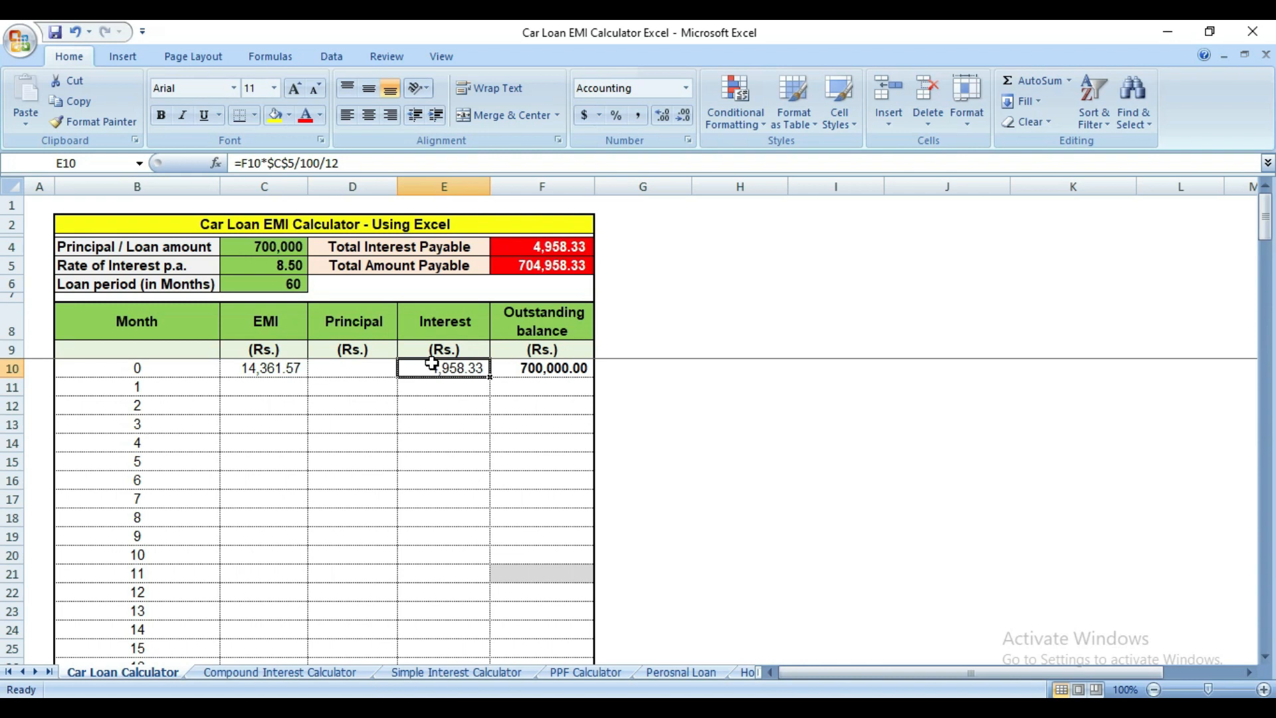
Calculate the month 0 principal in D10 as EMI minus interest with the formula =C10-E10.
{"action": "left_click", "coordinate": [349, 369]}
{"action": "type", "text": "="}
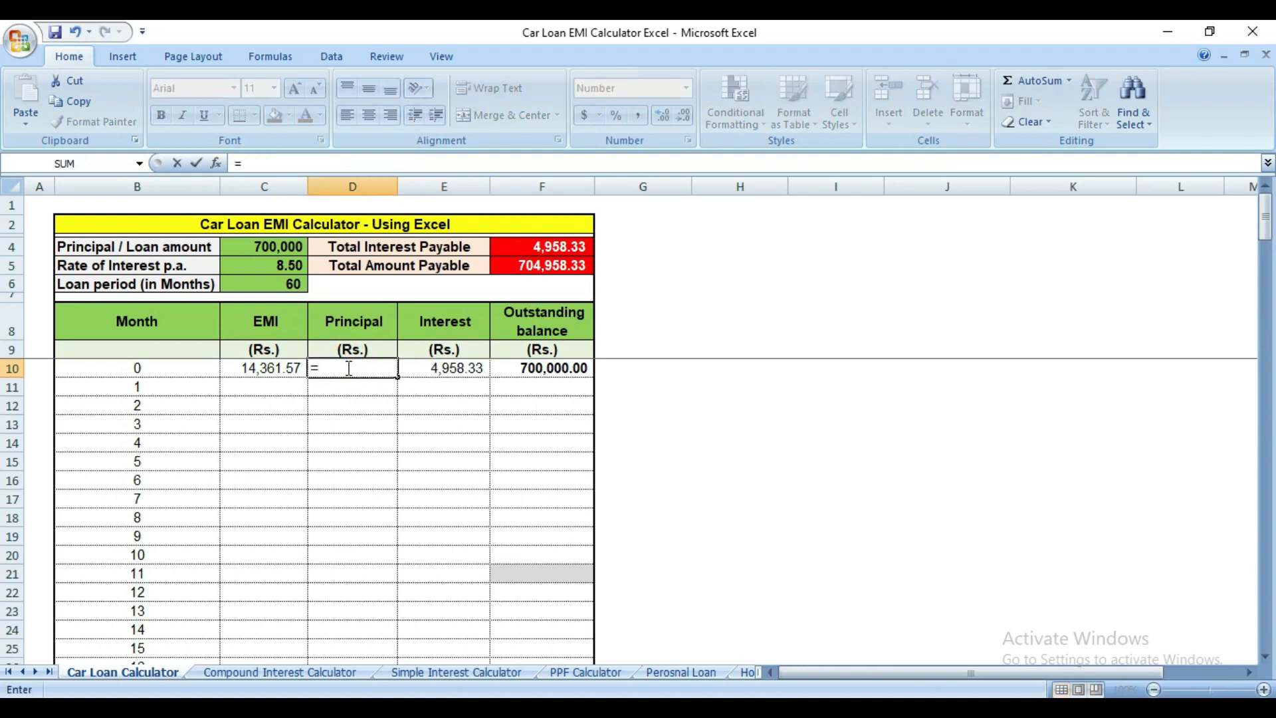
{"action": "left_click", "coordinate": [276, 367]}
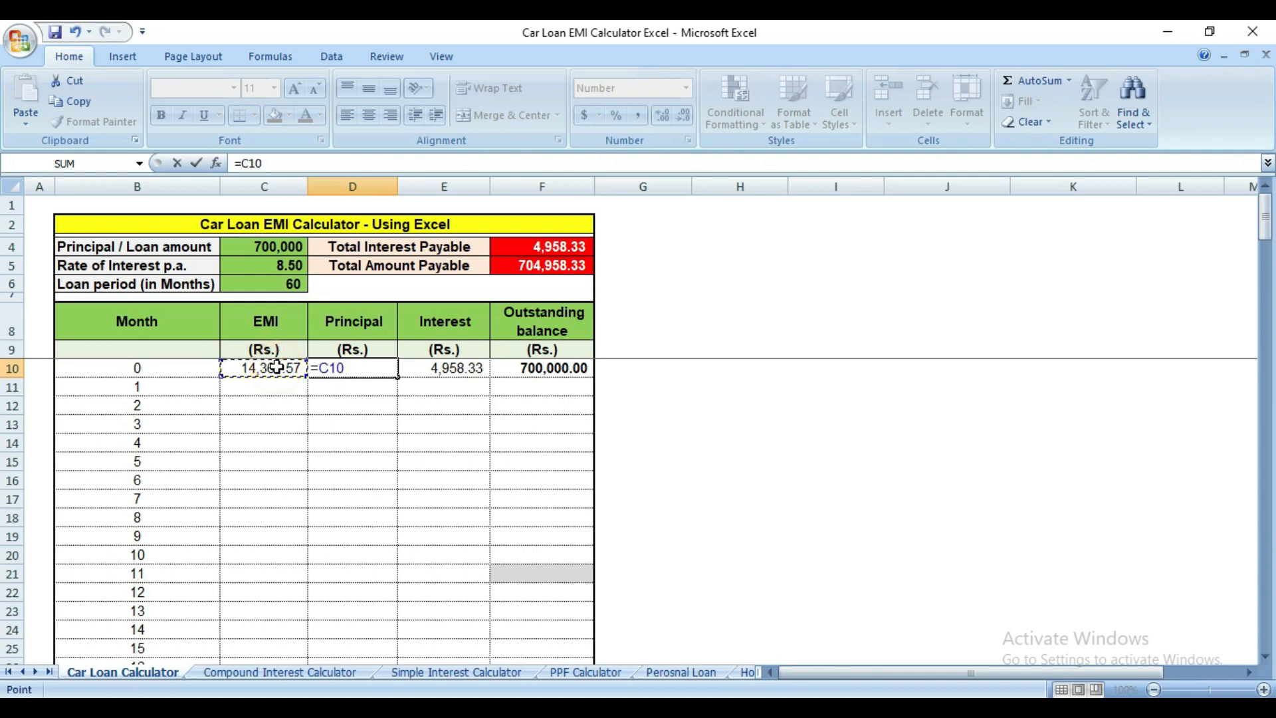
{"action": "type", "text": "-"}
{"action": "left_click", "coordinate": [426, 365]}
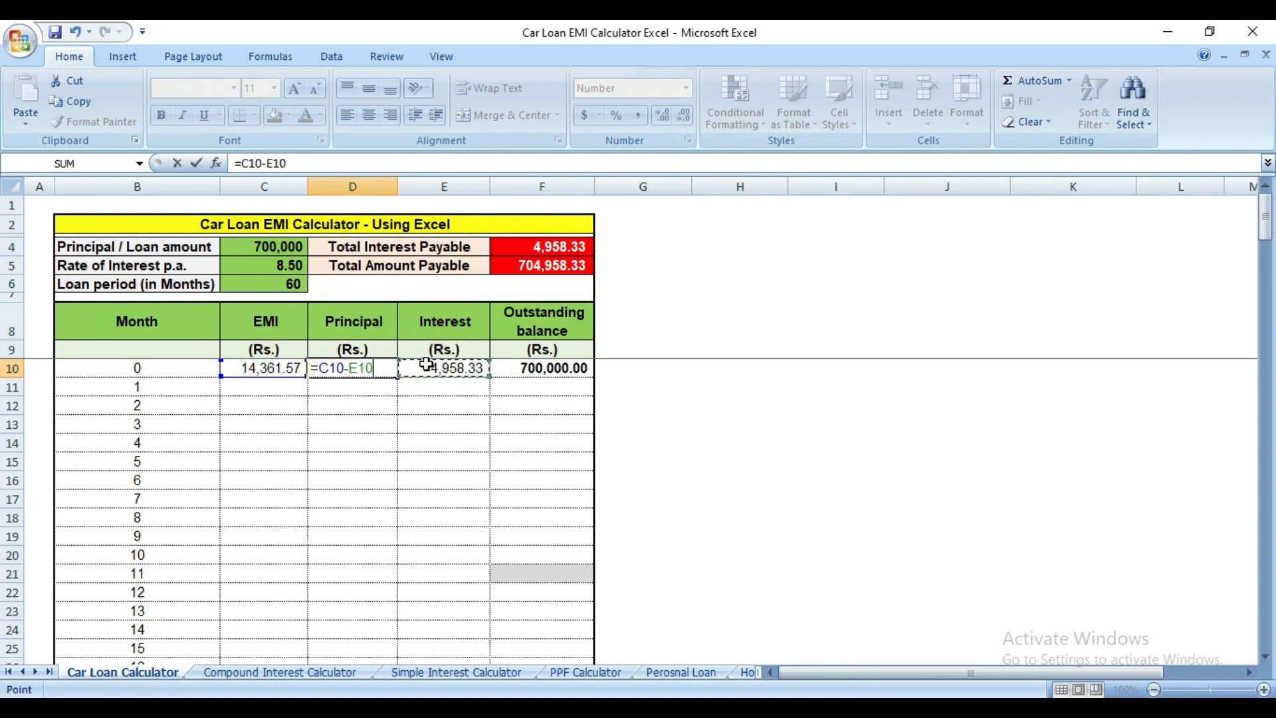
{"action": "key", "text": "Return"}
{"action": "key", "text": "Up"}
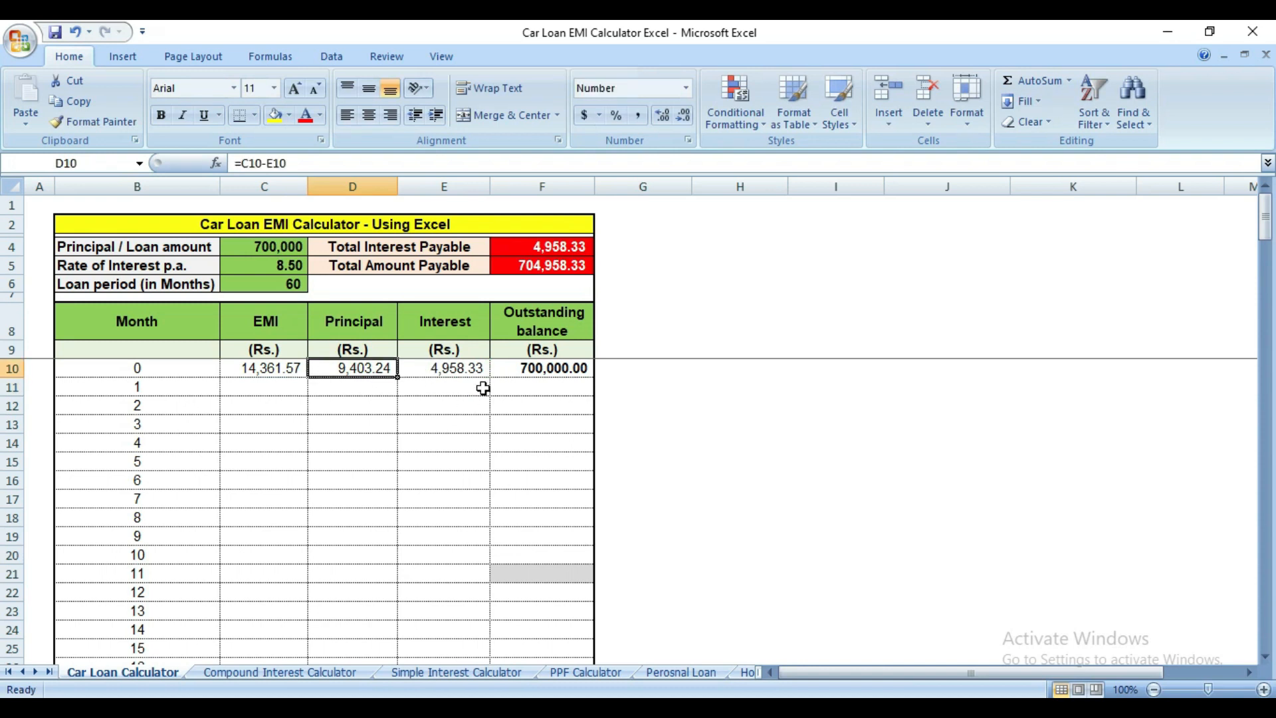
{"action": "left_click", "coordinate": [515, 367]}
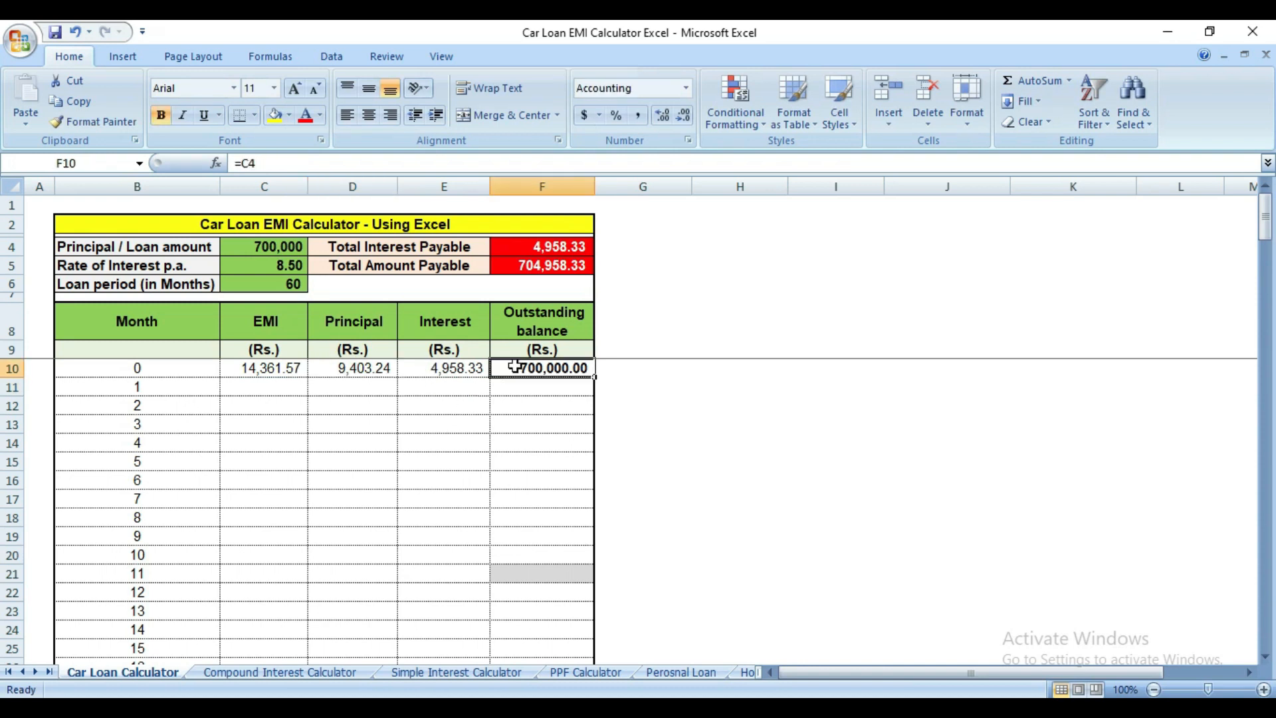
Review the month 0 EMI, principal and interest formulas and compare the sum of D10:E10 with the EMI.
{"action": "left_click", "coordinate": [269, 367]}
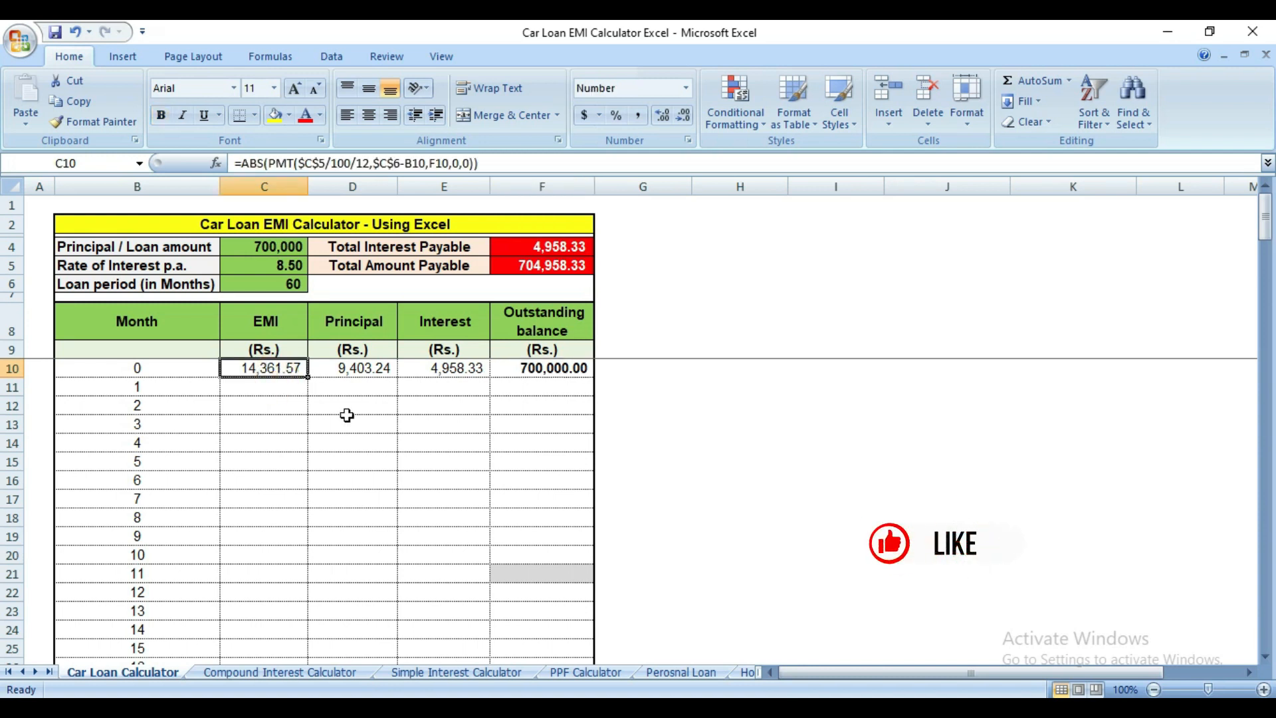
{"action": "left_click", "coordinate": [372, 371]}
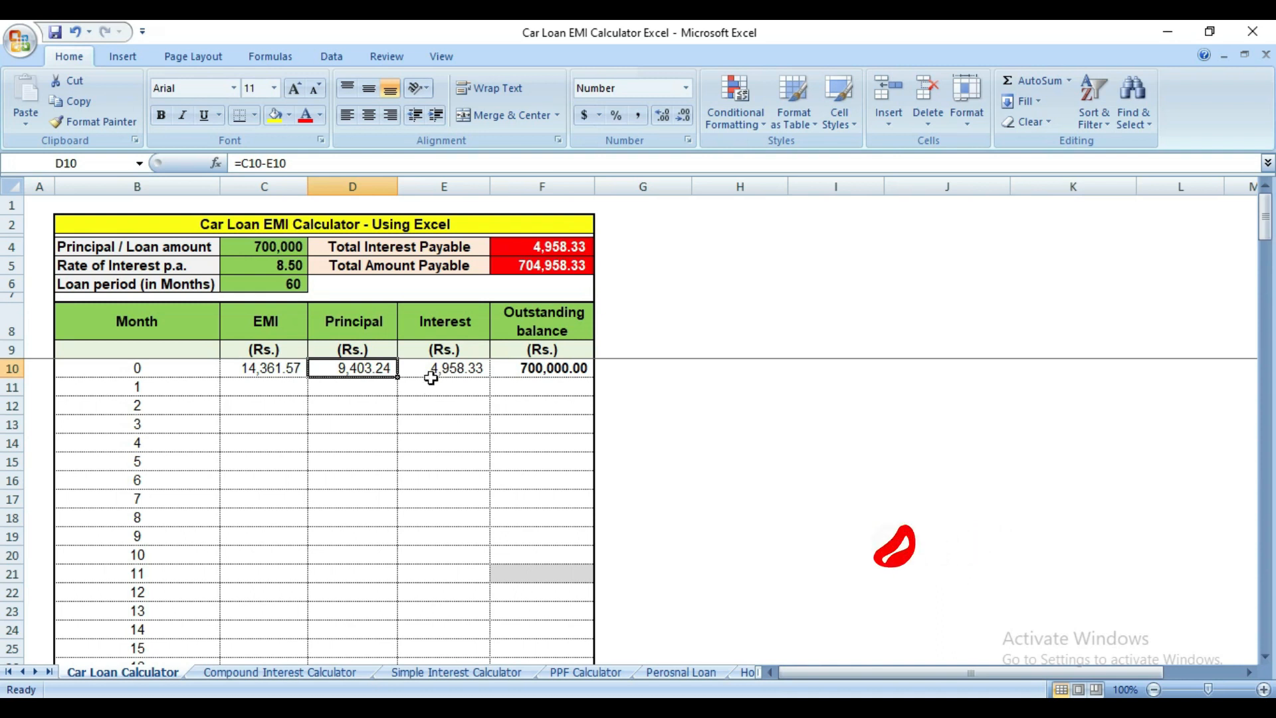
{"action": "left_click", "coordinate": [435, 370]}
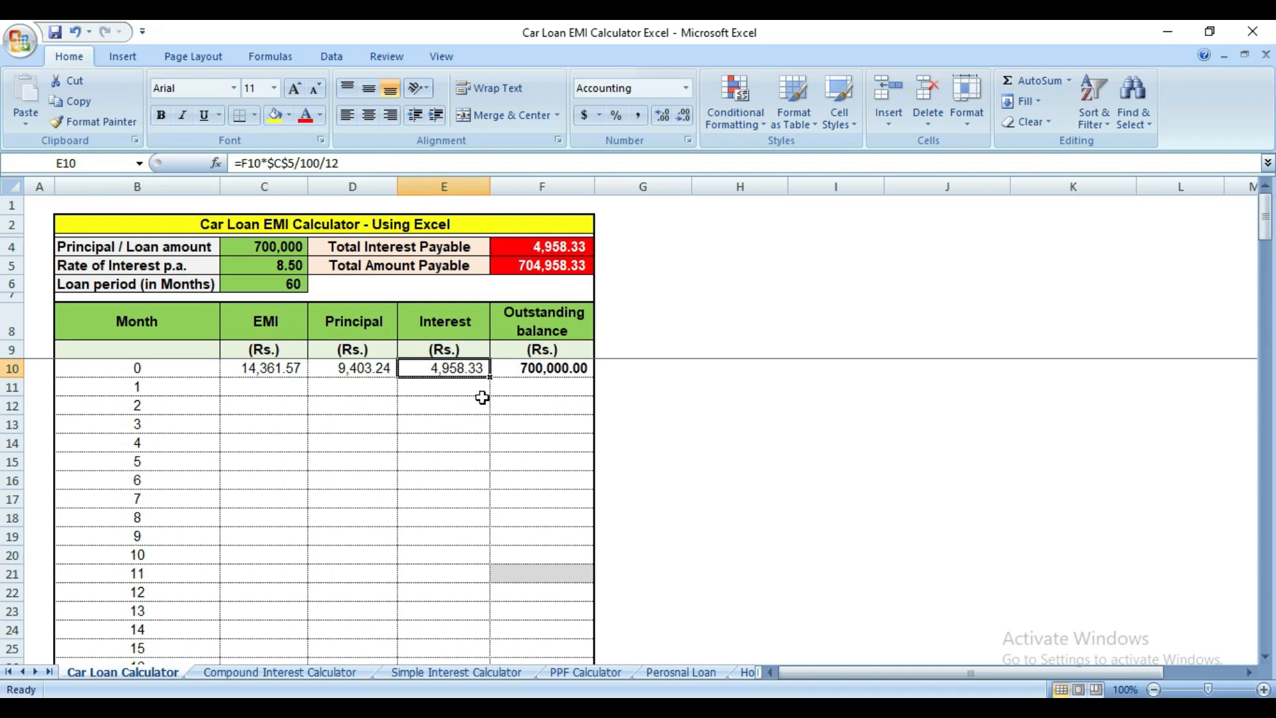
{"action": "left_click", "coordinate": [377, 368]}
{"action": "left_click_drag", "start_coordinate": [373, 366], "coordinate": [416, 370]}
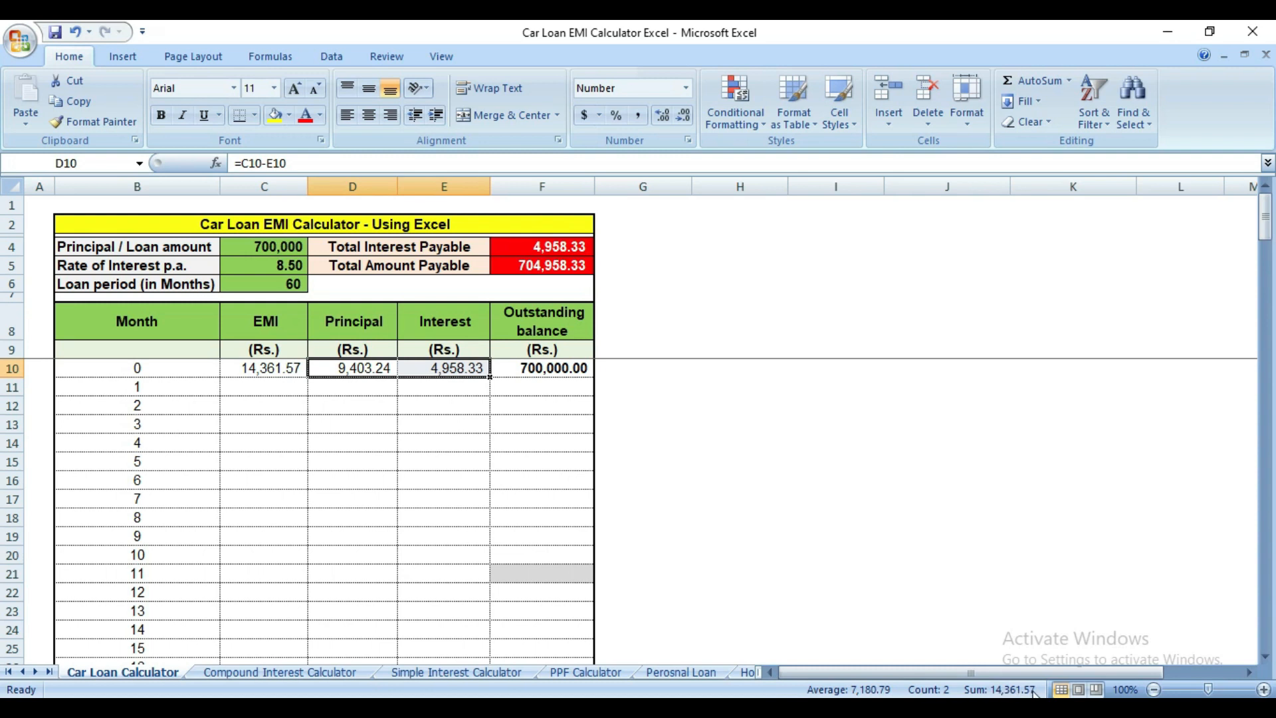
{"action": "key", "text": "Right"}
Calculate the month 1 outstanding balance in F11 with the formula =F10-D10.
{"action": "left_click", "coordinate": [190, 391]}
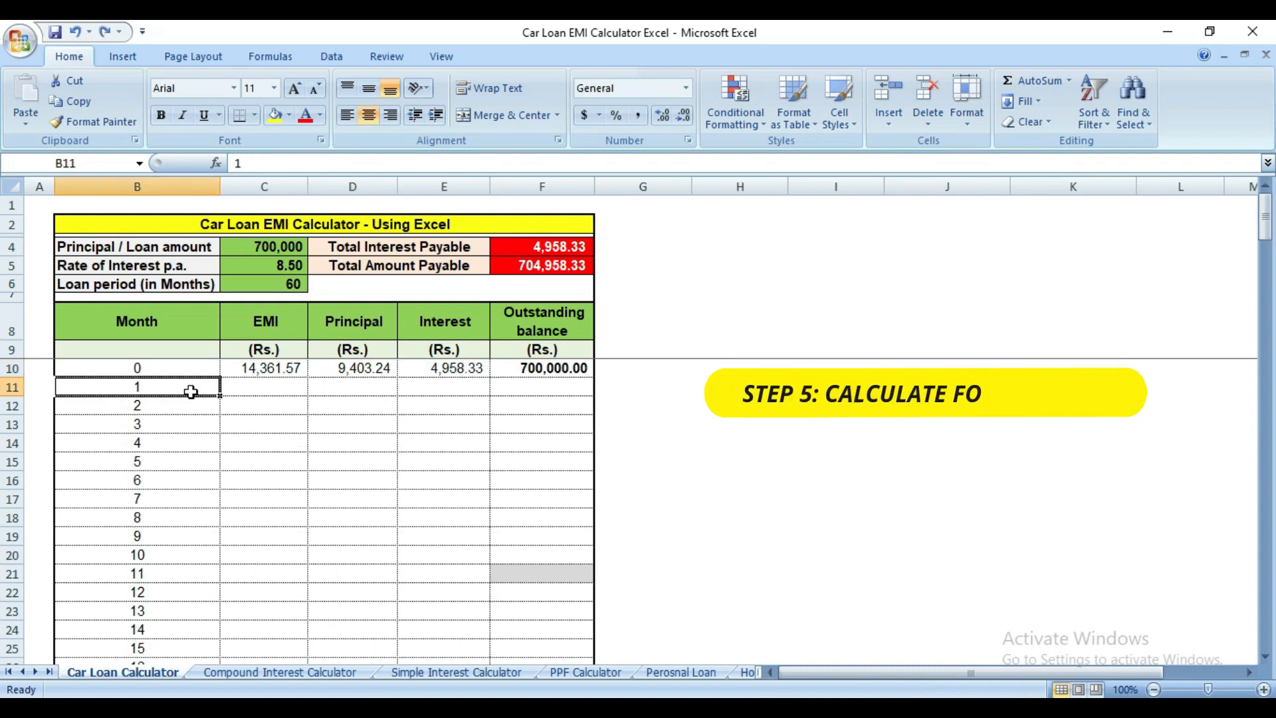
{"action": "left_click", "coordinate": [293, 389]}
{"action": "left_click", "coordinate": [360, 389]}
{"action": "left_click", "coordinate": [473, 393]}
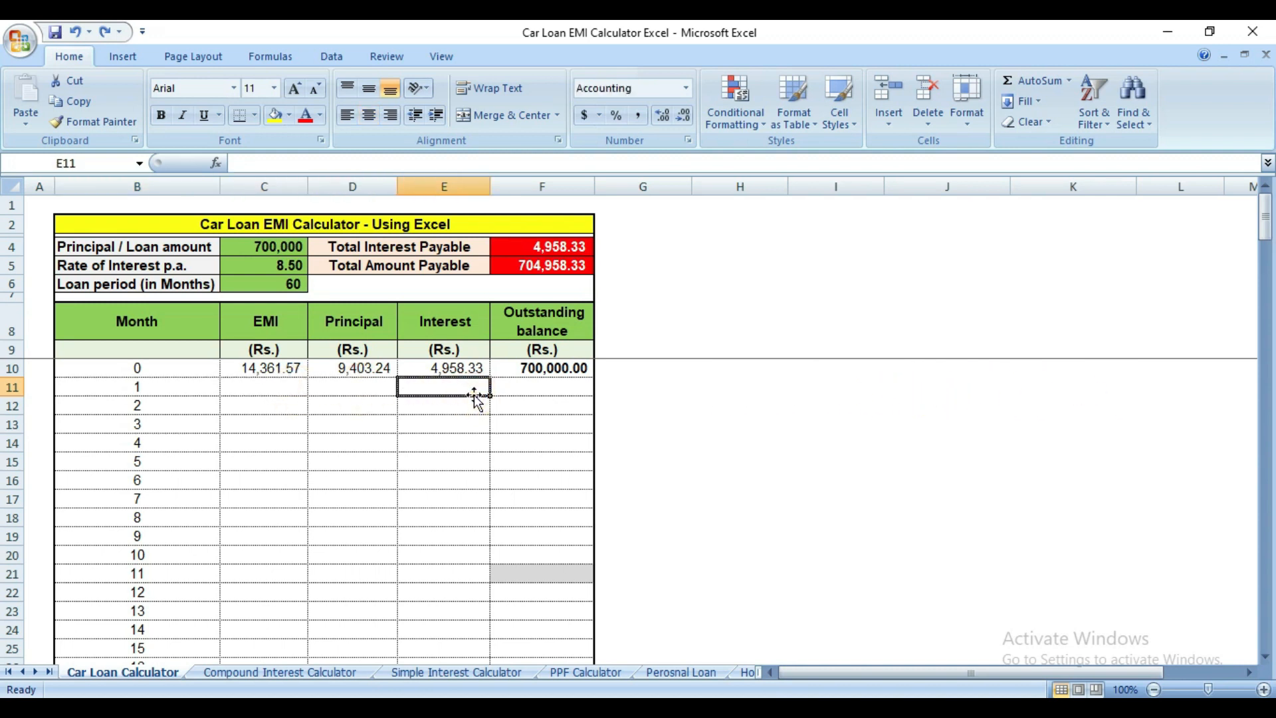
{"action": "left_click", "coordinate": [508, 386]}
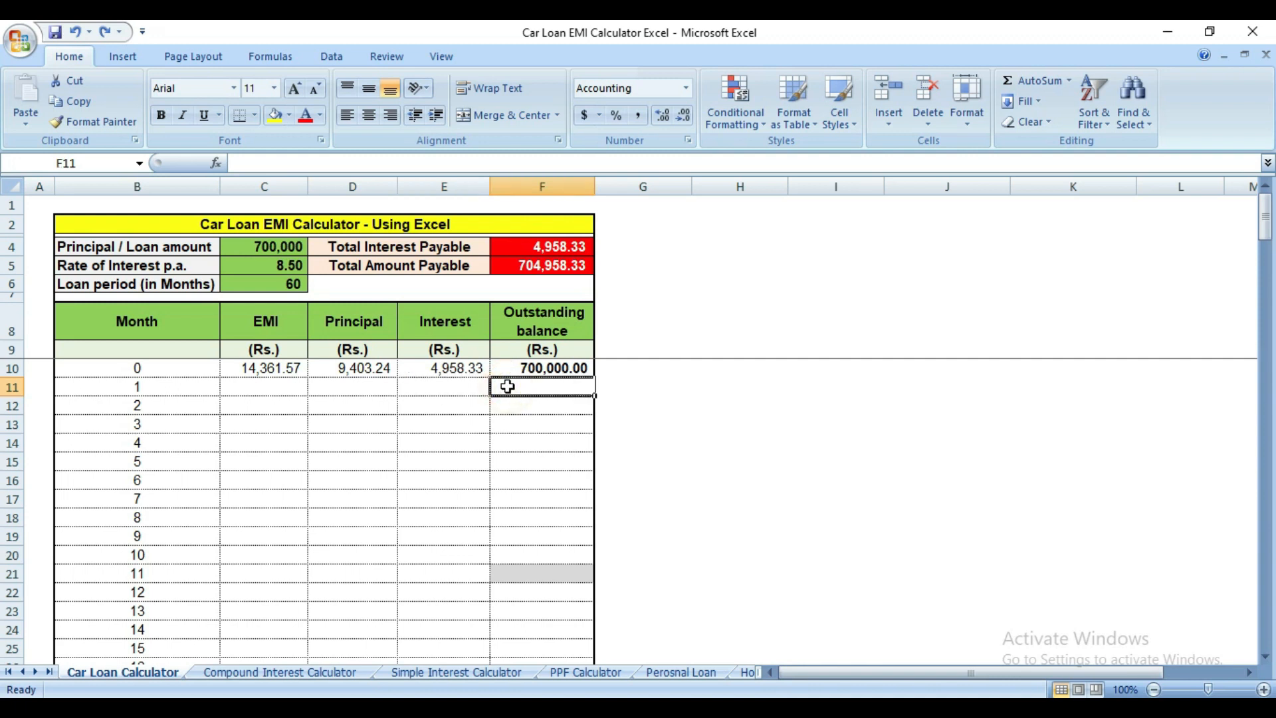
{"action": "type", "text": "="}
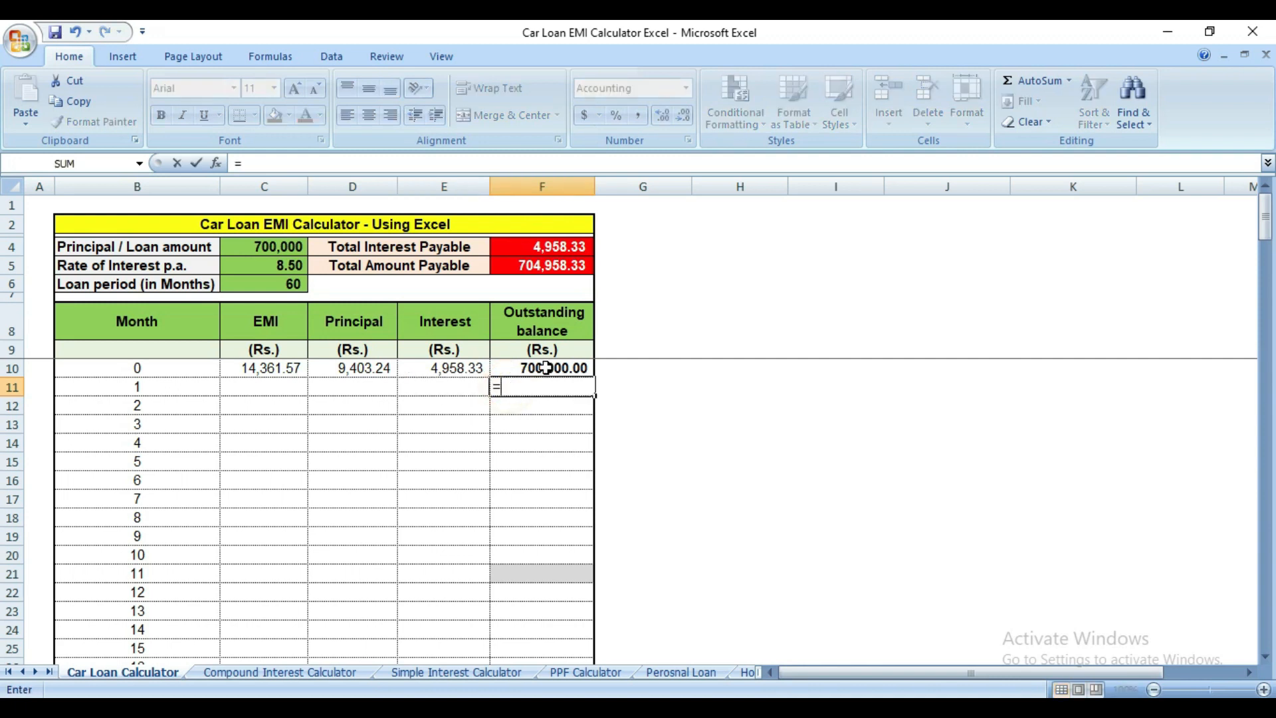
{"action": "key", "text": "BackSpace"}
{"action": "type", "text": "="}
{"action": "left_click", "coordinate": [577, 368]}
{"action": "type", "text": "-"}
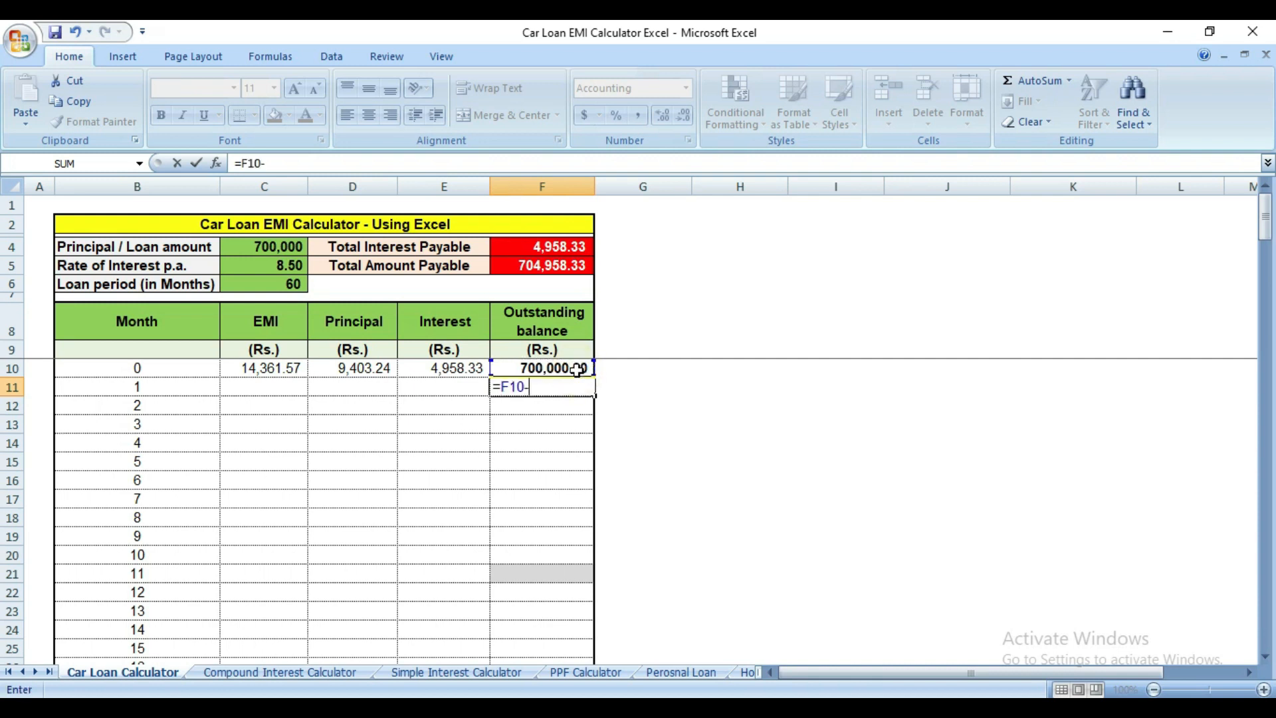
{"action": "left_click", "coordinate": [359, 369]}
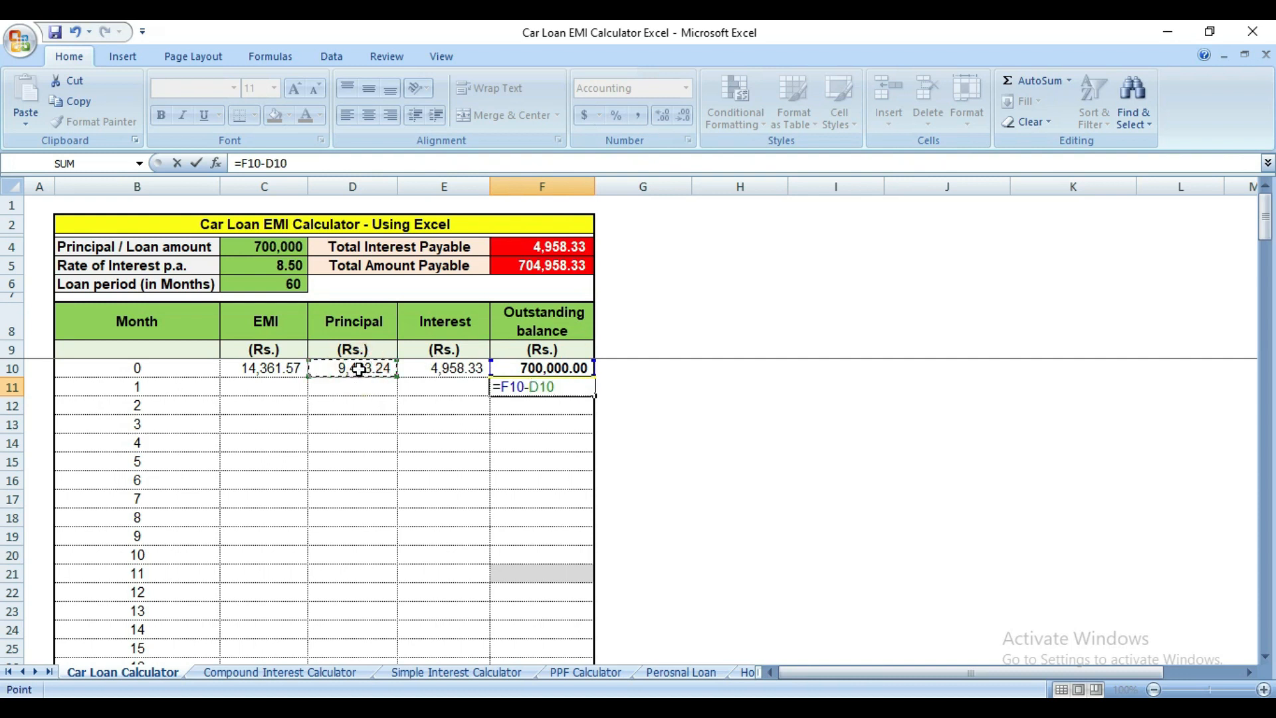
{"action": "key", "text": "Return"}
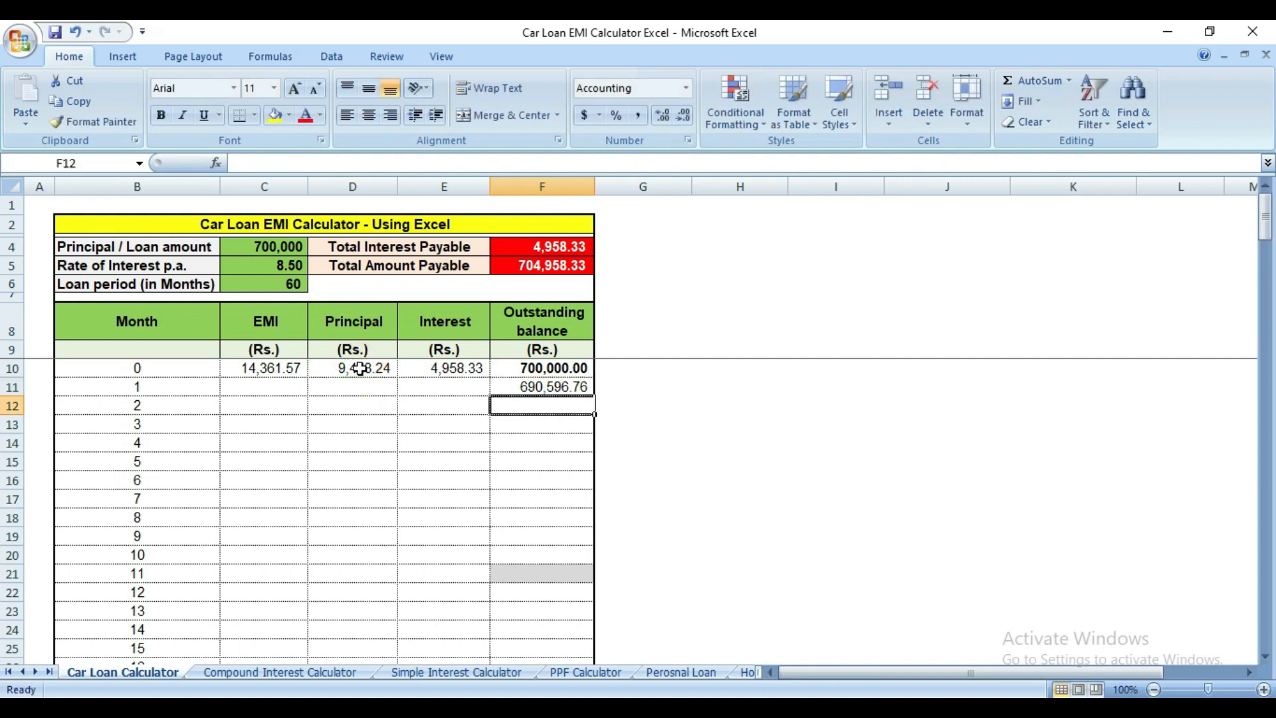
Fill the outstanding balance formula from F11 down to month 59 in F69.
{"action": "left_click", "coordinate": [515, 387]}
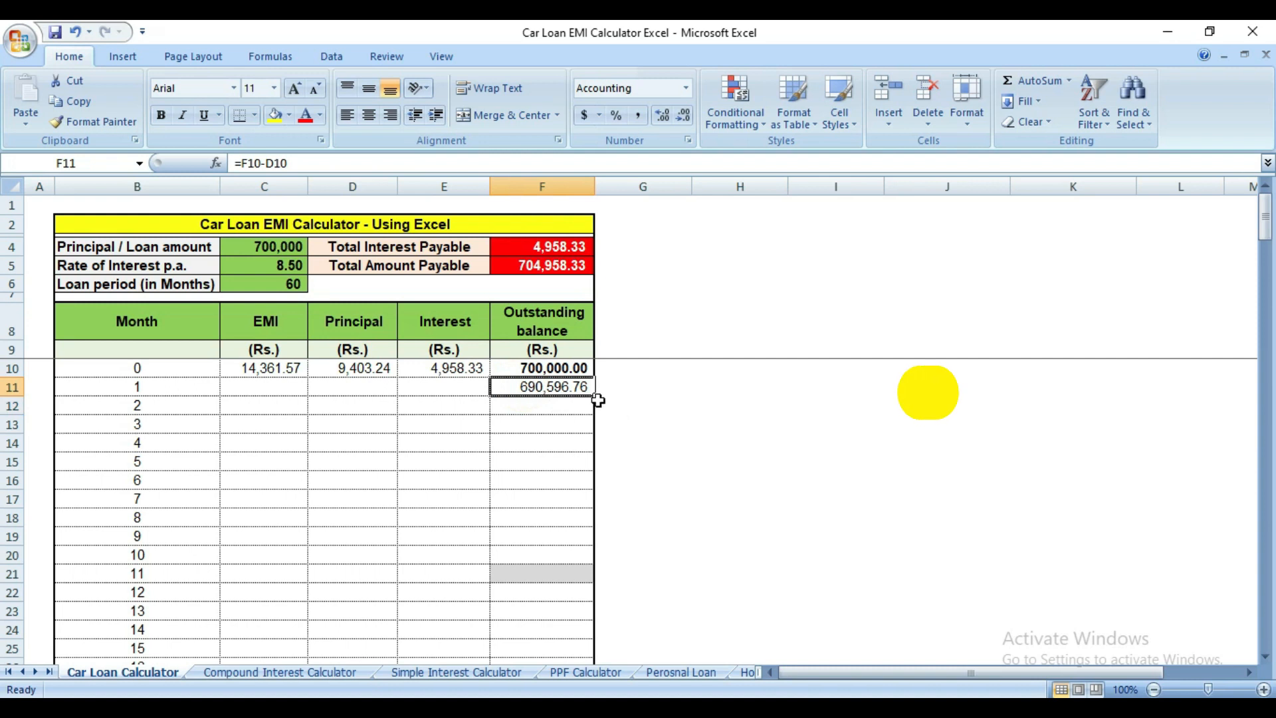
{"action": "left_click_drag", "start_coordinate": [595, 398], "coordinate": [552, 632]}
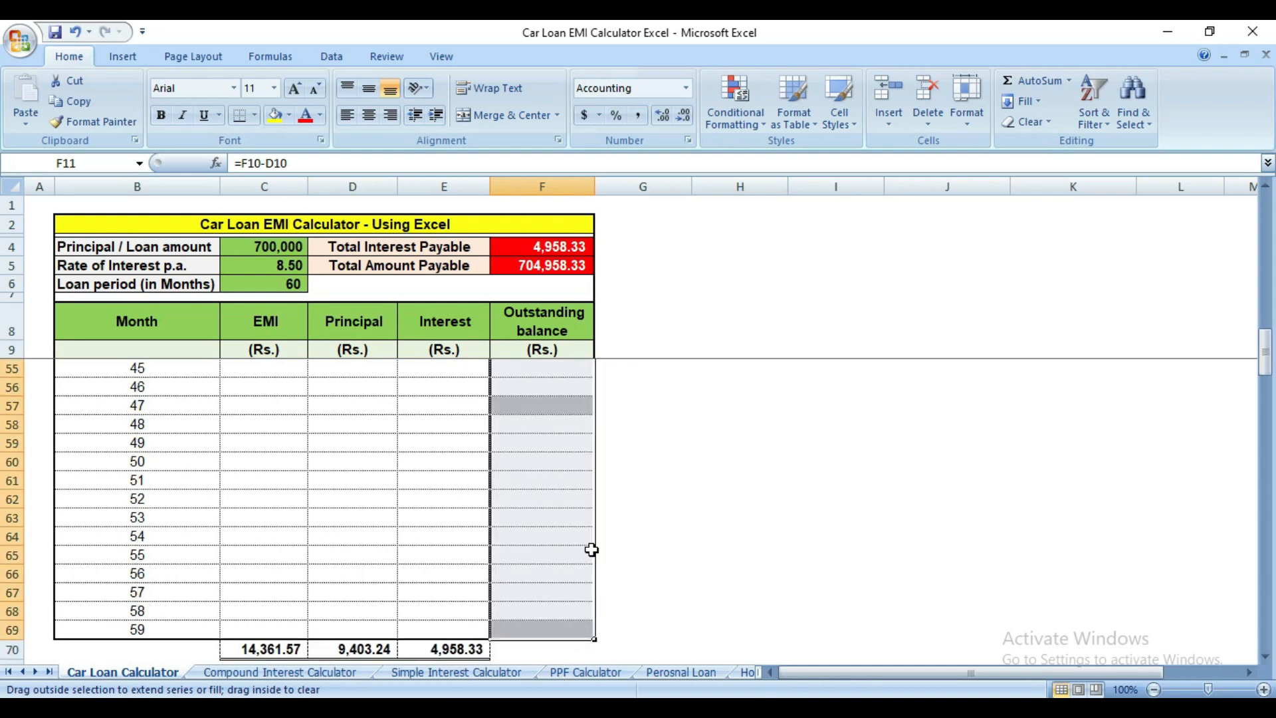
{"action": "scroll", "coordinate": [701, 434], "scroll_direction": "up", "scroll_amount": 12}
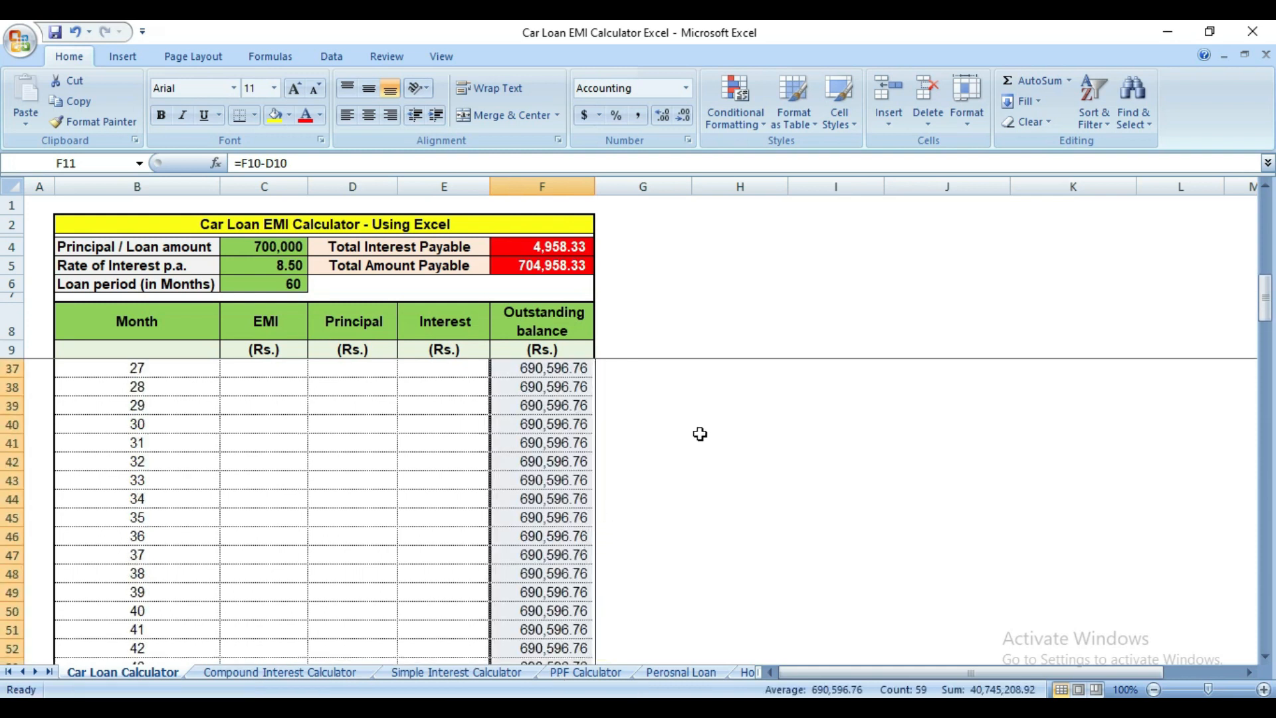
{"action": "scroll", "coordinate": [700, 434], "scroll_direction": "up", "scroll_amount": 3}
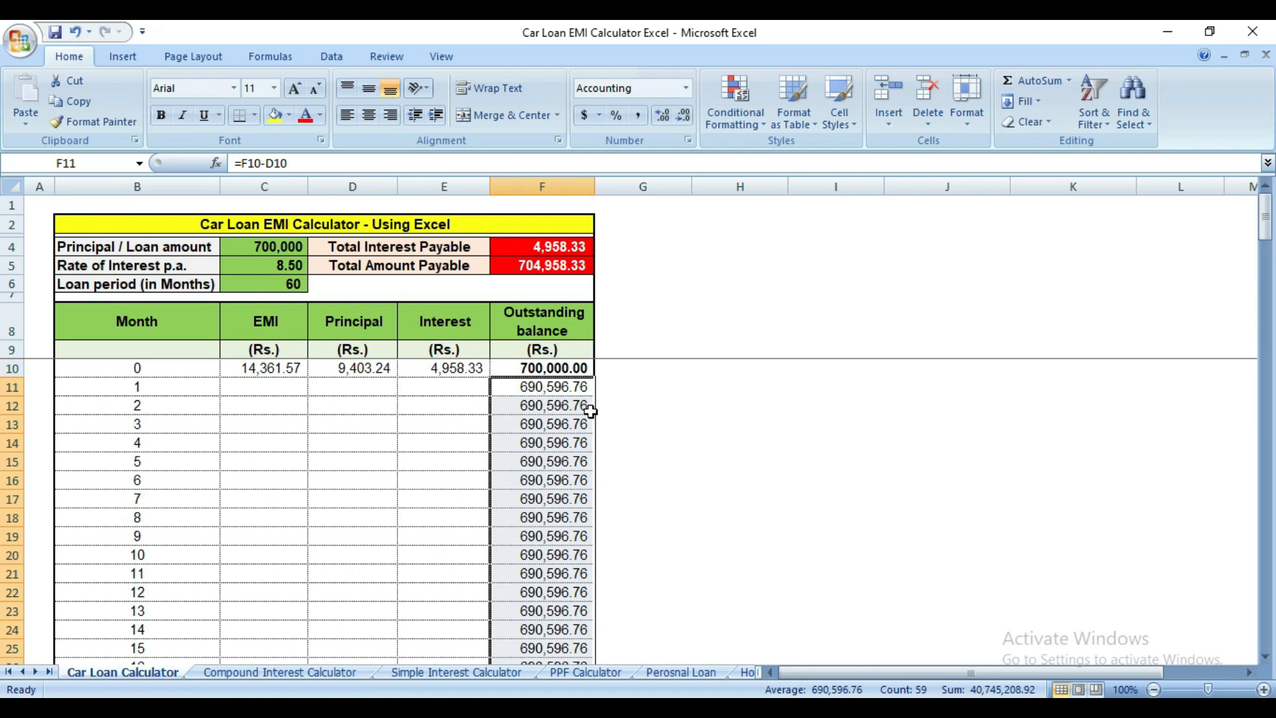
{"action": "left_click", "coordinate": [568, 405]}
{"action": "left_click", "coordinate": [559, 388]}
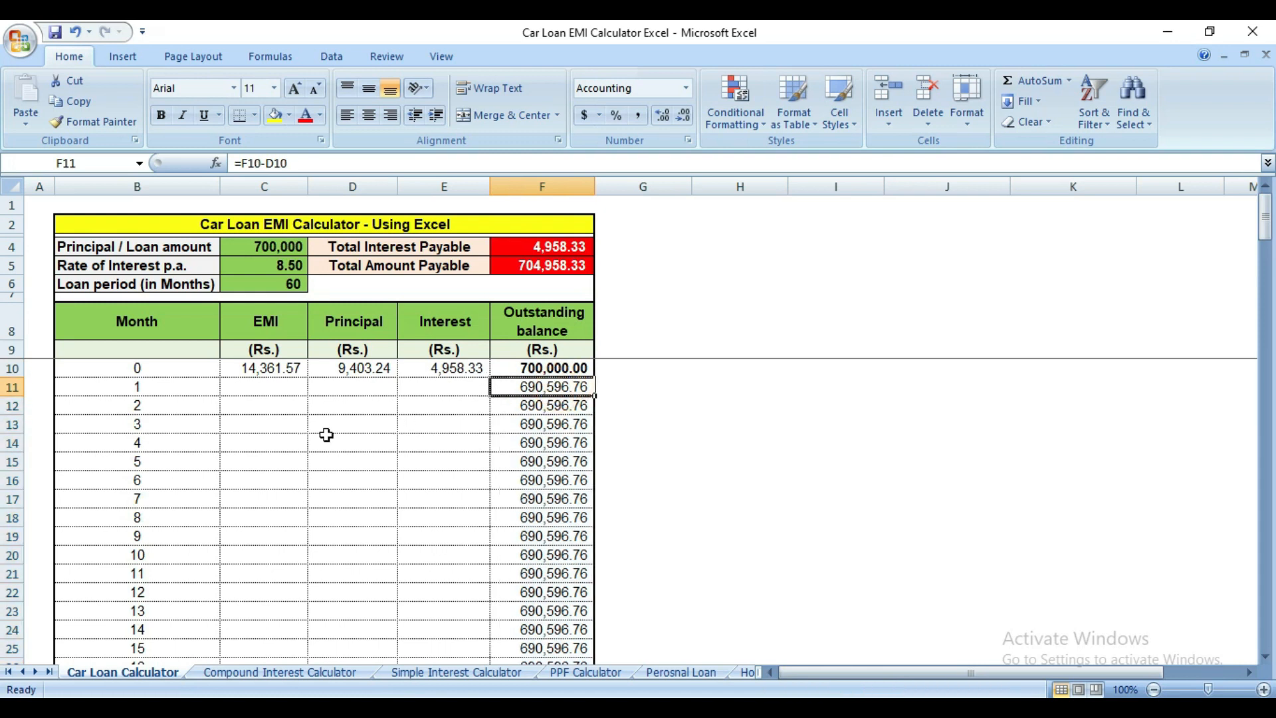
Fill the EMI formula from C10 down to month 59 in C69.
{"action": "left_click", "coordinate": [266, 371]}
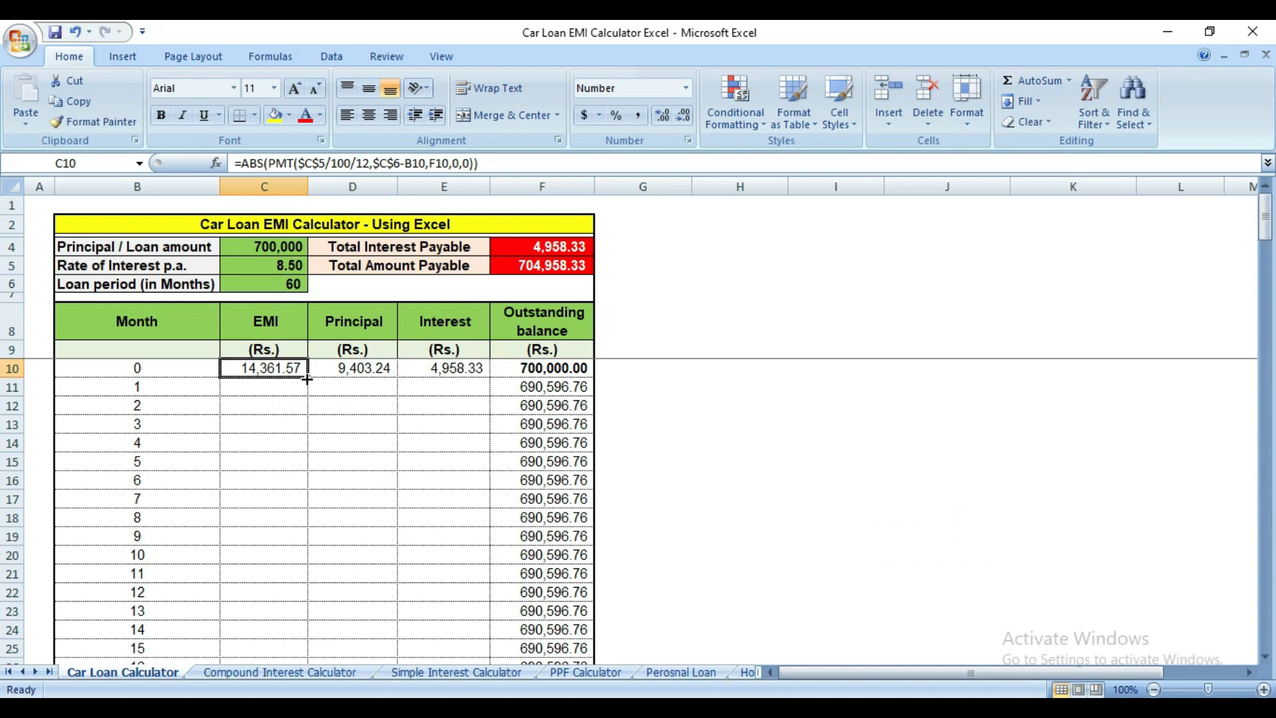
{"action": "mouse_move", "coordinate": [307, 379]}
{"action": "left_mouse_down"}
{"action": "mouse_move", "coordinate": [307, 660]}
{"action": "mouse_move", "coordinate": [310, 615]}
{"action": "left_mouse_up"}
{"action": "scroll", "coordinate": [336, 521], "scroll_direction": "up", "scroll_amount": 15}
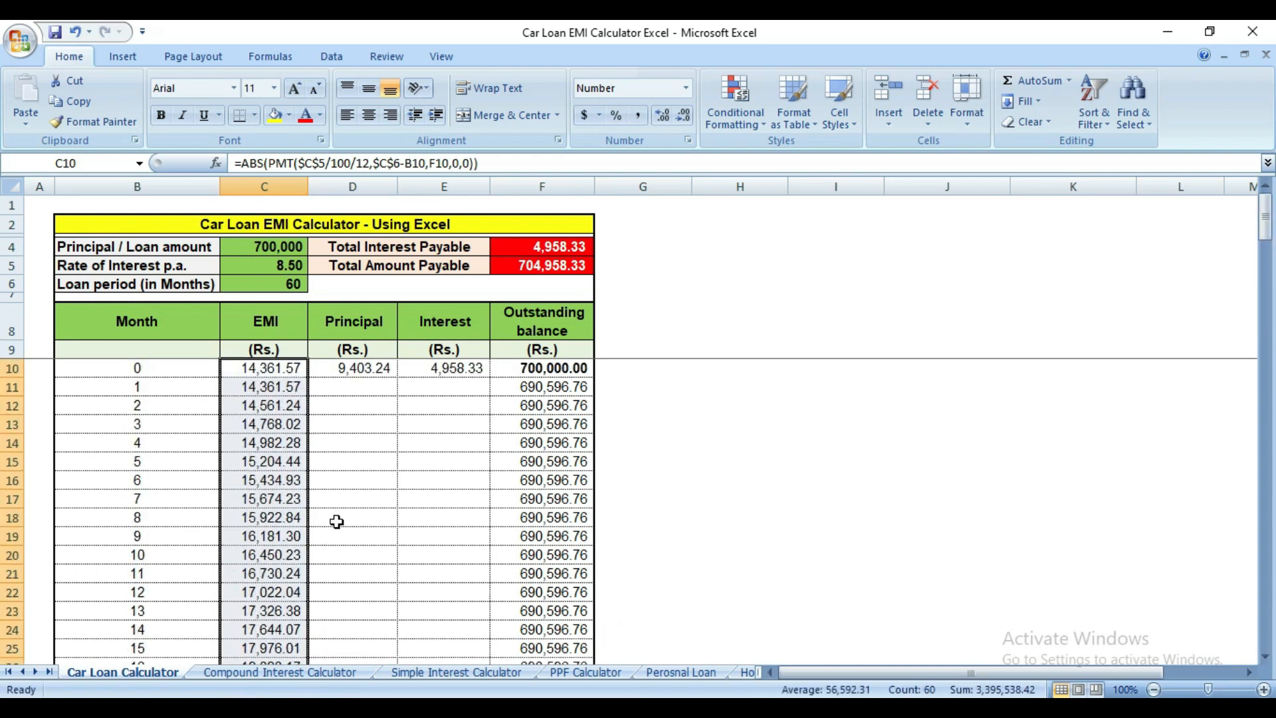
Fill the principal formula from D10 down to month 58 in D68.
{"action": "left_click", "coordinate": [372, 369]}
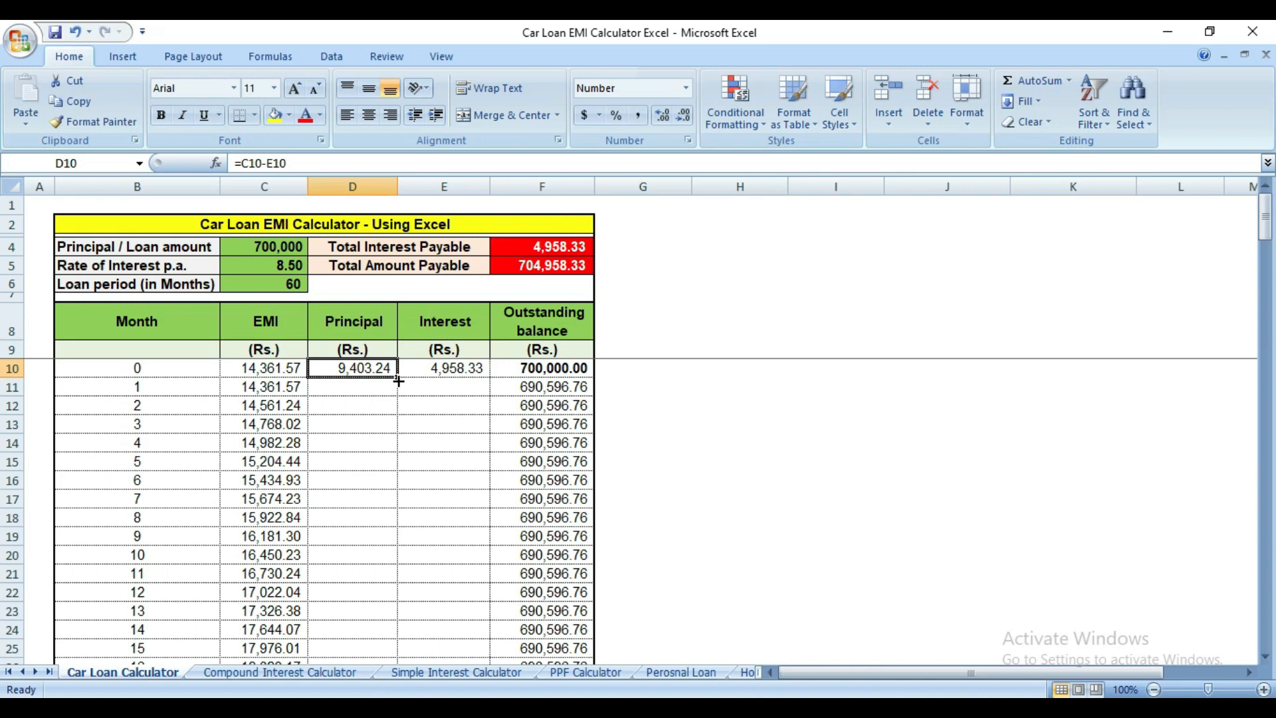
{"action": "left_click_drag", "start_coordinate": [398, 380], "coordinate": [373, 647]}
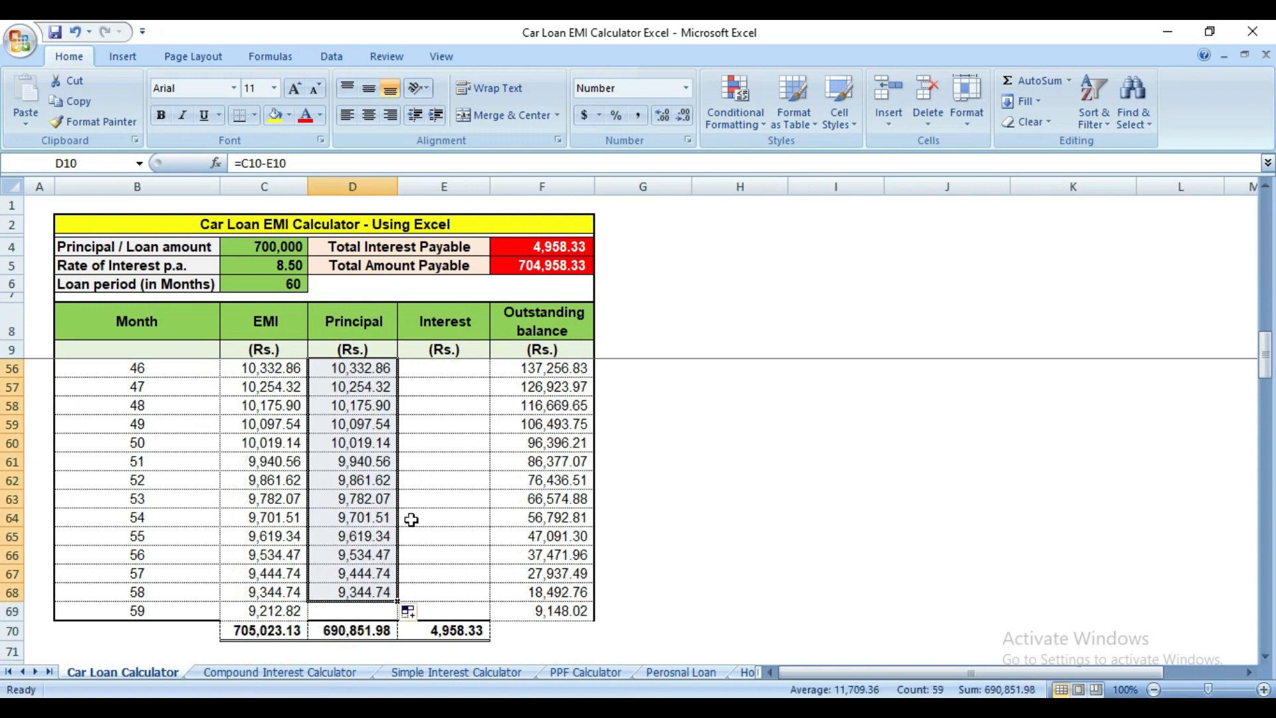
{"action": "scroll", "coordinate": [427, 505], "scroll_direction": "up", "scroll_amount": 6}
{"action": "scroll", "coordinate": [427, 505], "scroll_direction": "up", "scroll_amount": 9}
Fill the interest formula from E10 down to E69 and extend the principal formula from D68 to D69.
{"action": "left_click", "coordinate": [445, 367]}
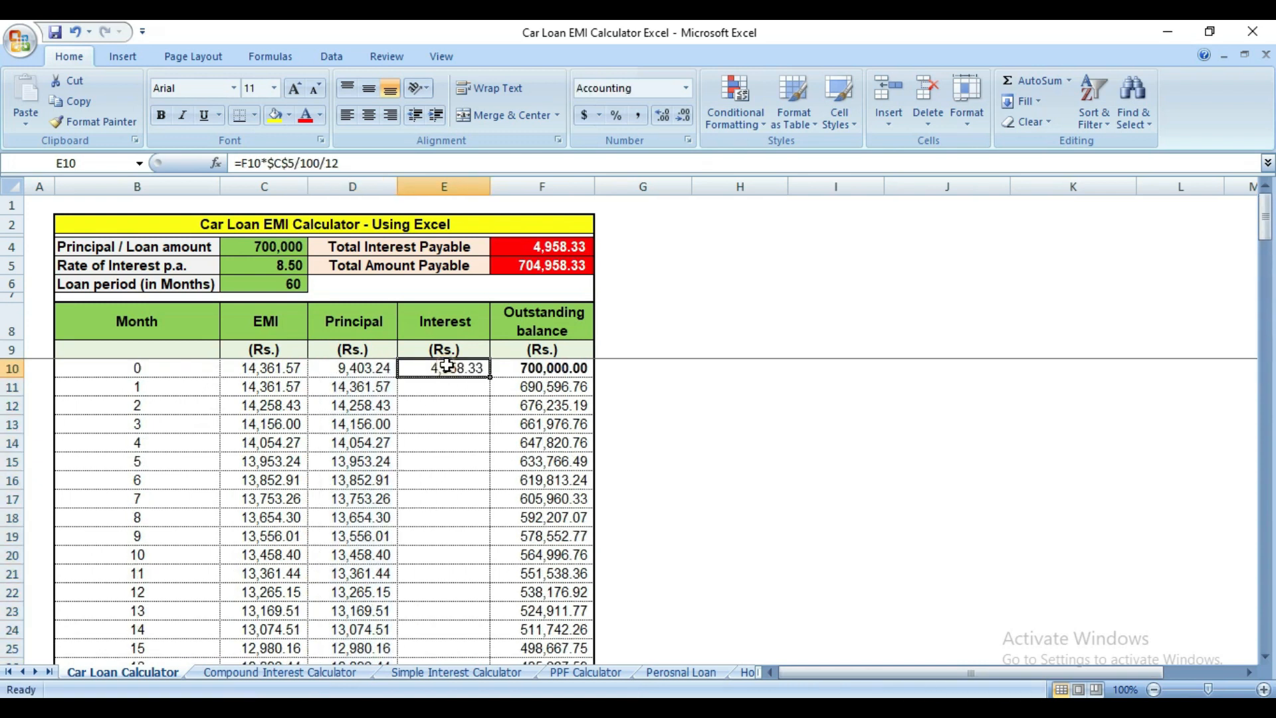
{"action": "left_click_drag", "start_coordinate": [493, 380], "coordinate": [490, 610]}
{"action": "left_click", "coordinate": [349, 591]}
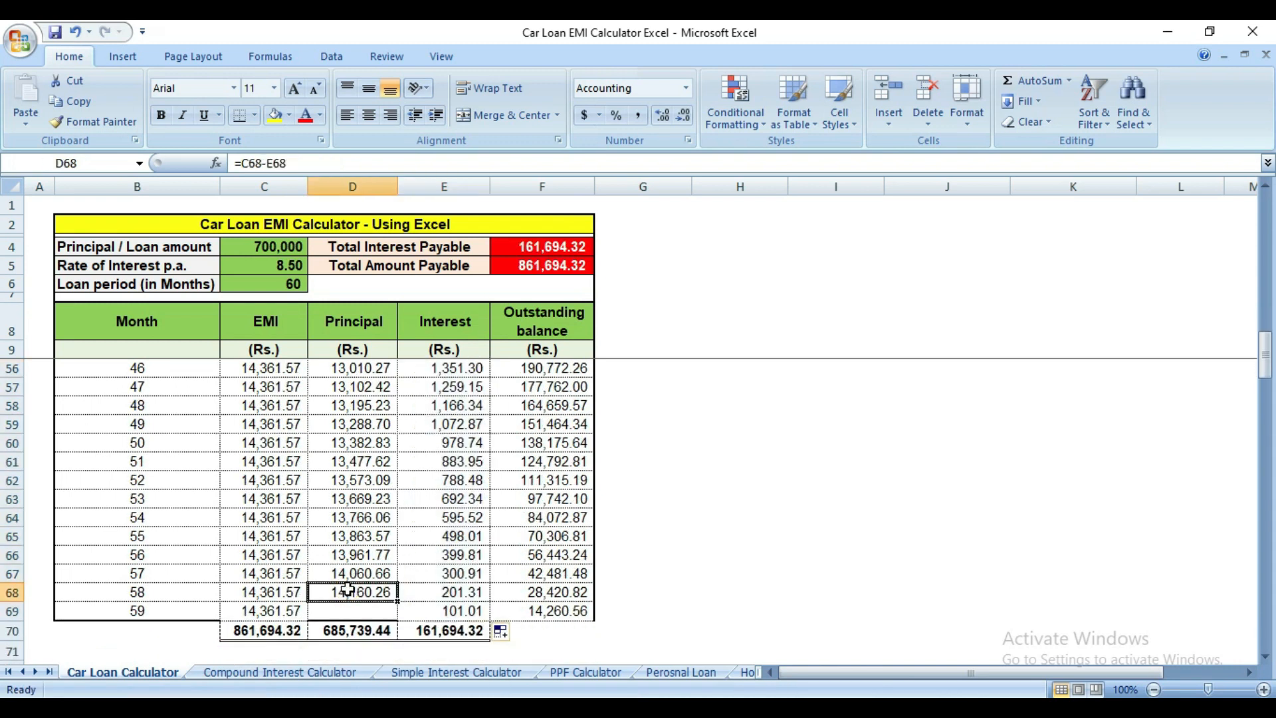
{"action": "left_click_drag", "start_coordinate": [397, 602], "coordinate": [397, 618]}
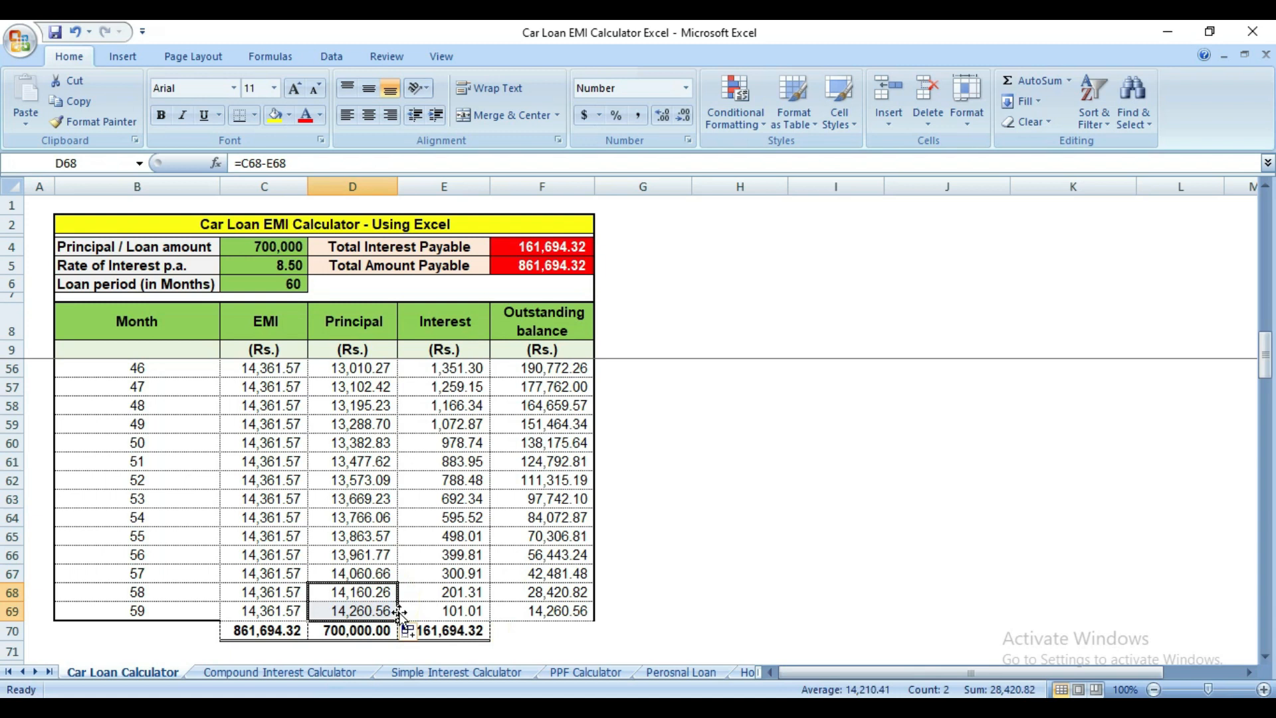
{"action": "left_click", "coordinate": [374, 587]}
{"action": "left_click", "coordinate": [384, 606]}
{"action": "left_click", "coordinate": [435, 608]}
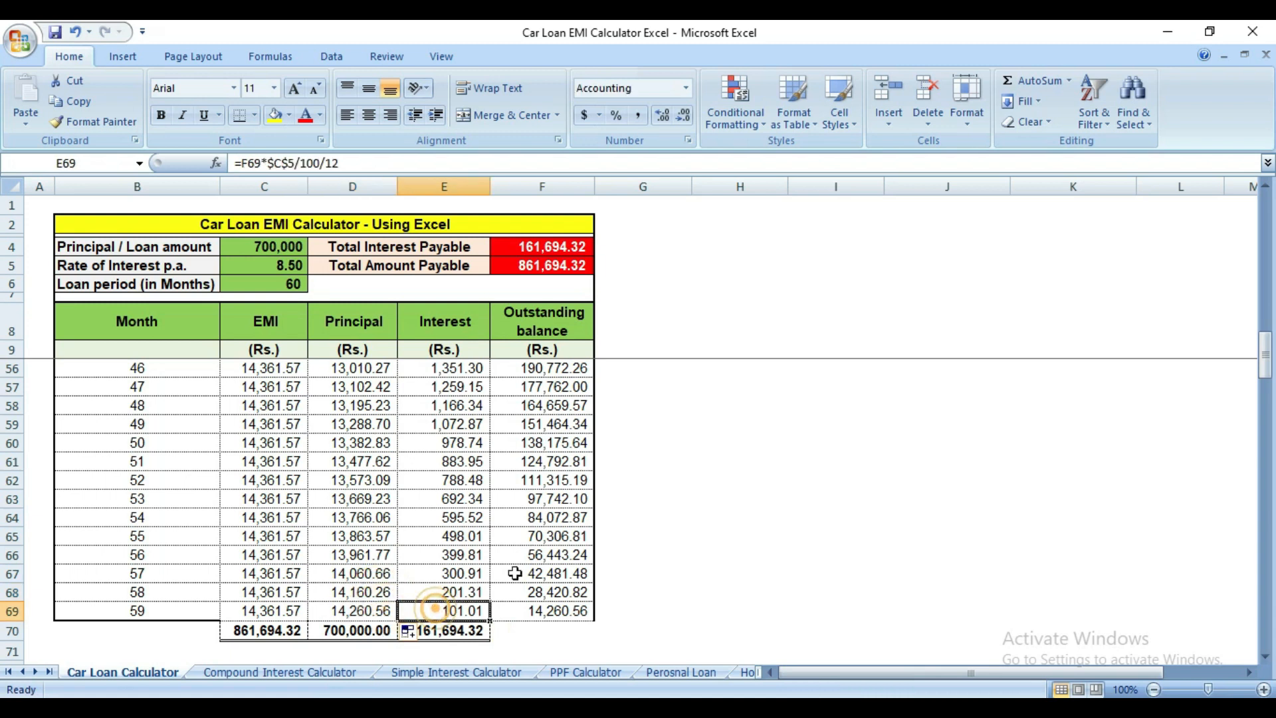
Examine the EMI column from month 0 to month 59 to see how the instalment behaves over the loan.
{"action": "scroll", "coordinate": [515, 573], "scroll_direction": "up", "scroll_amount": 11}
{"action": "scroll", "coordinate": [514, 573], "scroll_direction": "up", "scroll_amount": 4}
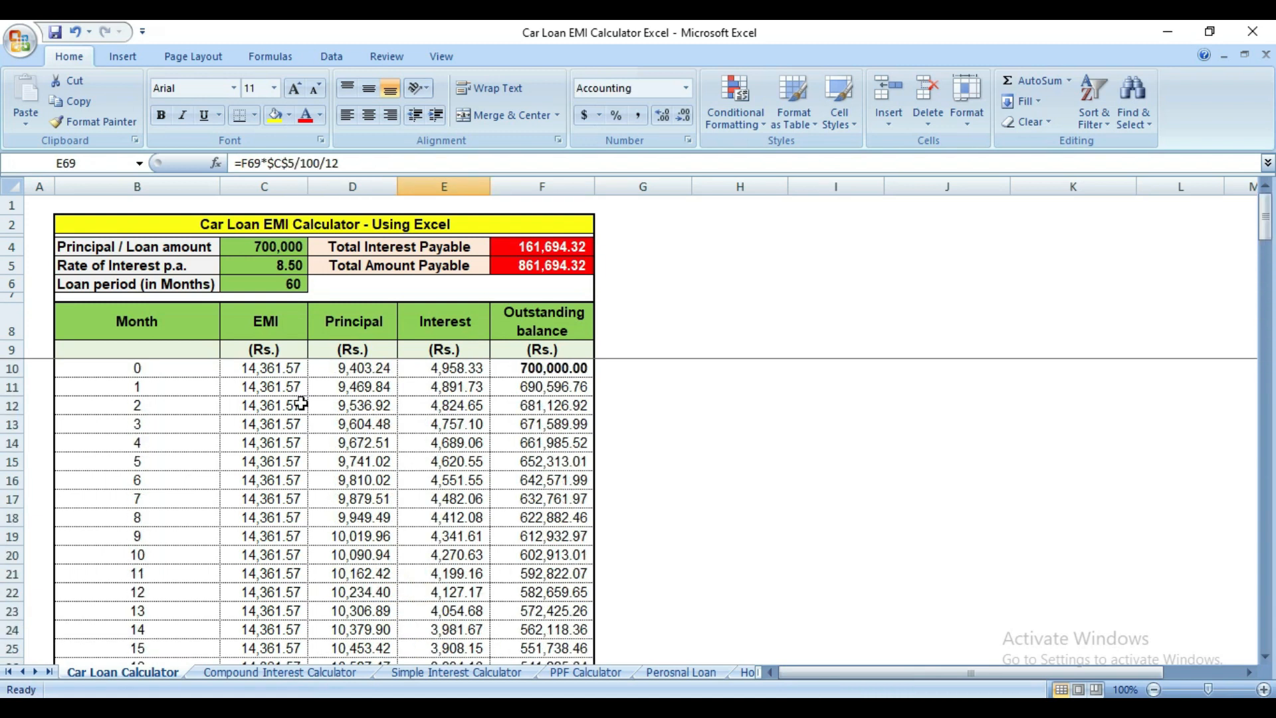
{"action": "left_click", "coordinate": [281, 372]}
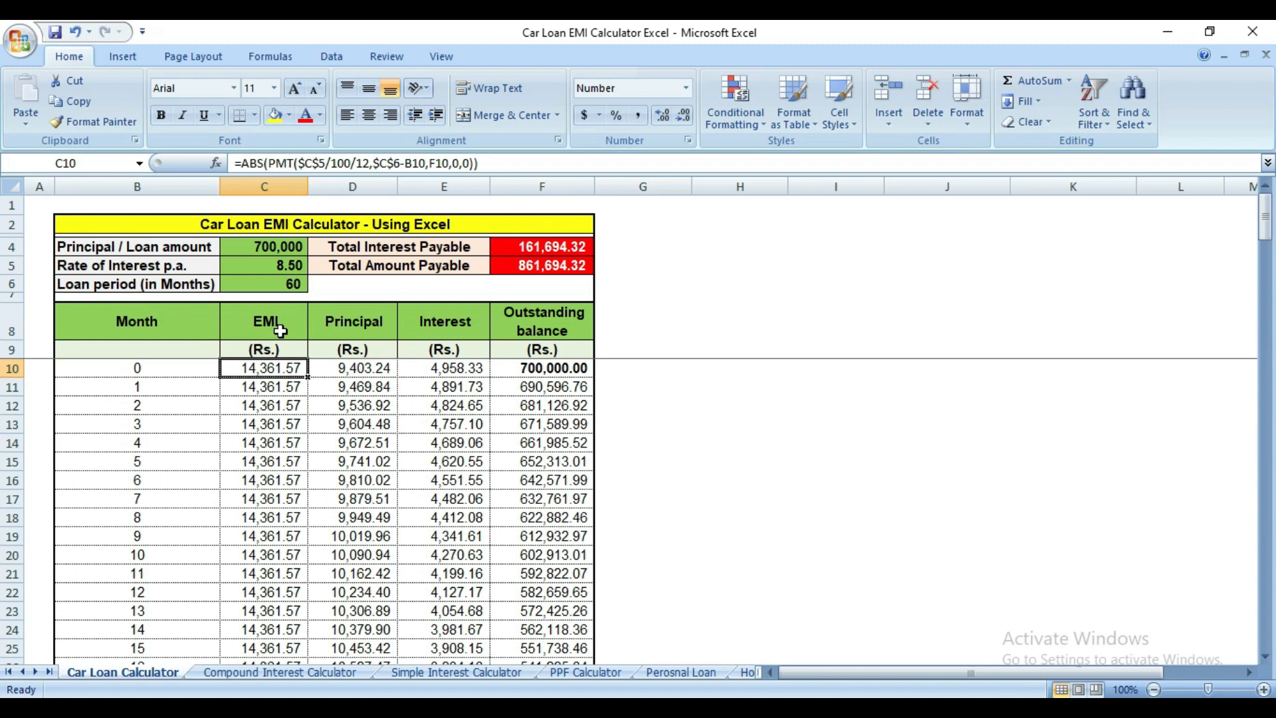
{"action": "left_click", "coordinate": [282, 387]}
{"action": "left_click", "coordinate": [284, 443]}
{"action": "left_click", "coordinate": [286, 479]}
{"action": "left_click", "coordinate": [277, 517]}
{"action": "left_click", "coordinate": [294, 573]}
{"action": "scroll", "coordinate": [297, 498], "scroll_direction": "down", "scroll_amount": 2}
{"action": "left_click", "coordinate": [293, 516]}
{"action": "scroll", "coordinate": [293, 508], "scroll_direction": "down", "scroll_amount": 6}
{"action": "left_click", "coordinate": [292, 536]}
{"action": "scroll", "coordinate": [293, 552], "scroll_direction": "down", "scroll_amount": 8}
{"action": "left_click", "coordinate": [295, 571]}
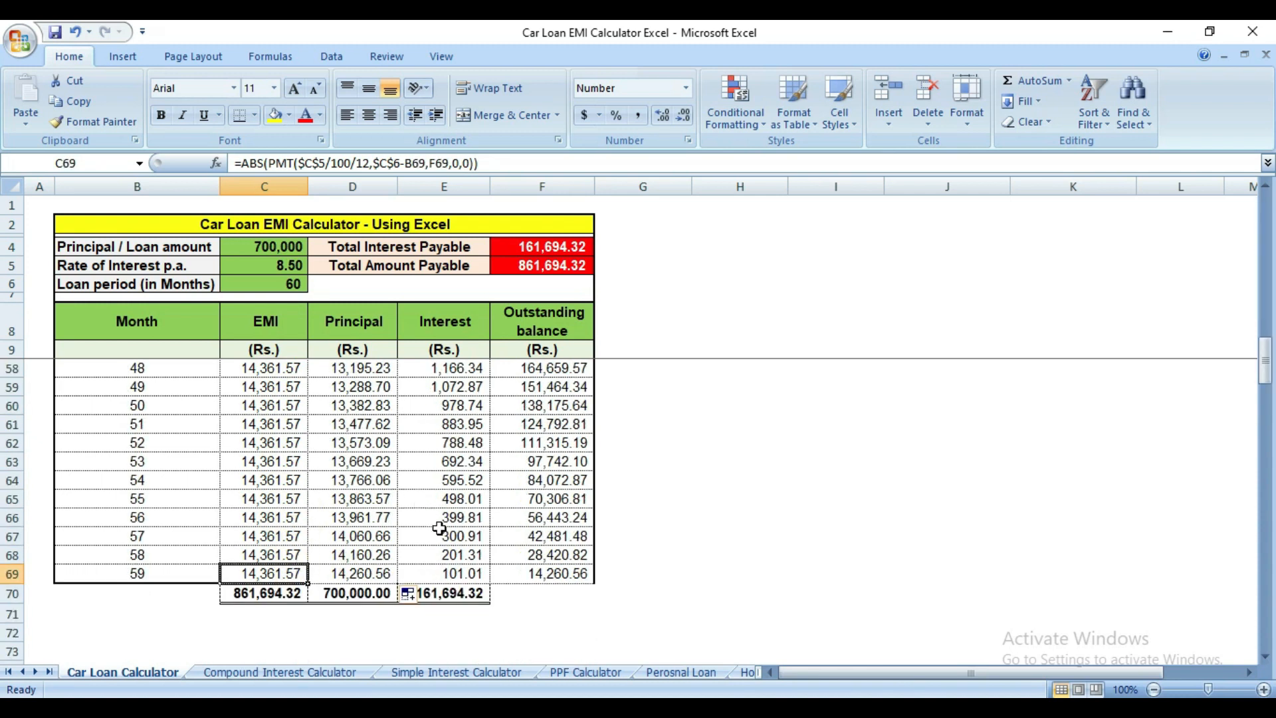
{"action": "scroll", "coordinate": [449, 534], "scroll_direction": "up", "scroll_amount": 12}
{"action": "scroll", "coordinate": [448, 535], "scroll_direction": "up", "scroll_amount": 4}
Examine how the principal portion develops over the months, selecting ranges in the Principal column.
{"action": "left_click", "coordinate": [376, 368]}
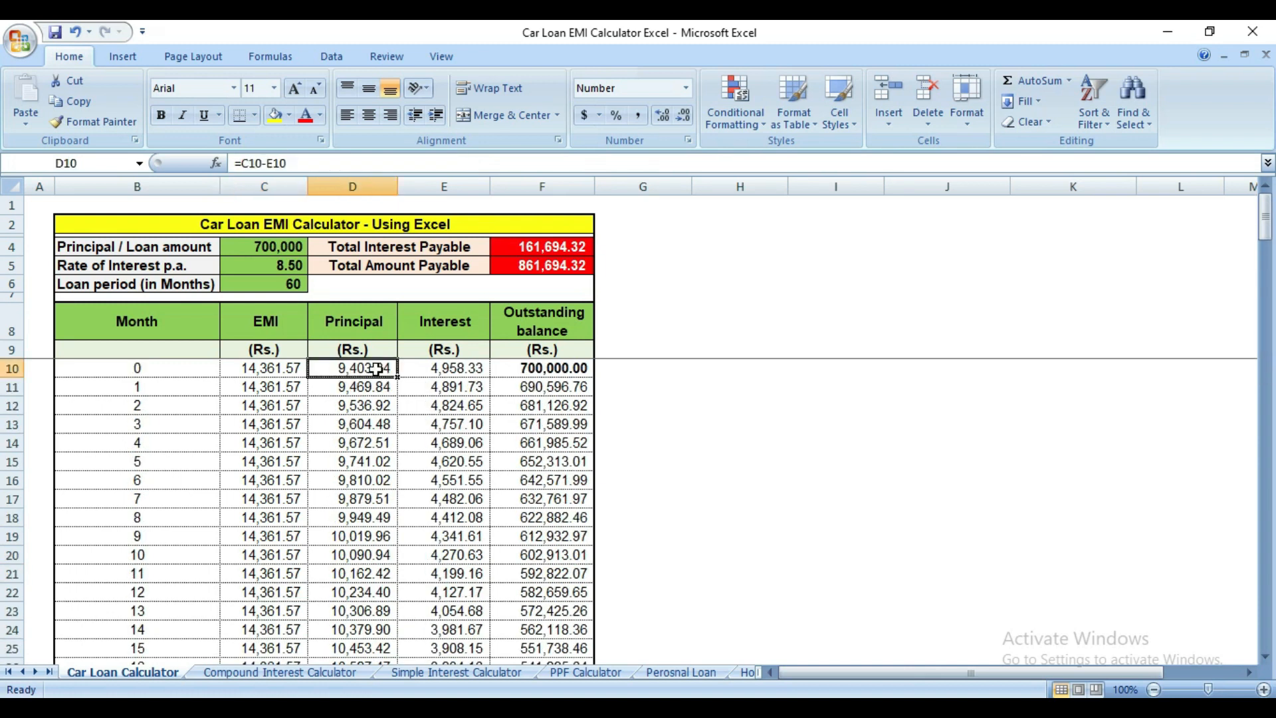
{"action": "scroll", "coordinate": [372, 376], "scroll_direction": "down", "scroll_amount": 8}
{"action": "left_click_drag", "start_coordinate": [358, 442], "coordinate": [364, 517]}
{"action": "scroll", "coordinate": [366, 465], "scroll_direction": "down", "scroll_amount": 2}
{"action": "left_click_drag", "start_coordinate": [365, 435], "coordinate": [371, 610]}
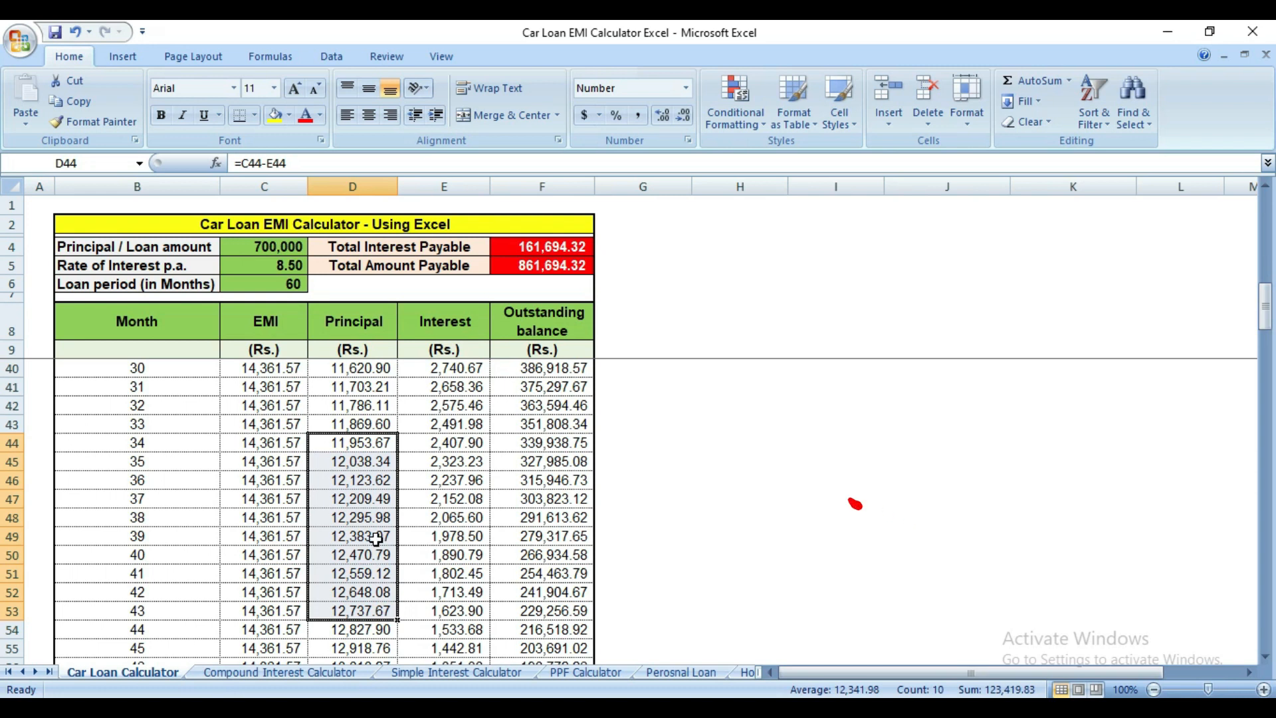
{"action": "scroll", "coordinate": [454, 492], "scroll_direction": "up", "scroll_amount": 7}
{"action": "scroll", "coordinate": [455, 492], "scroll_direction": "up", "scroll_amount": 3}
Examine how the interest portion develops from month 0 to month 59 in the Interest column.
{"action": "left_click", "coordinate": [466, 366]}
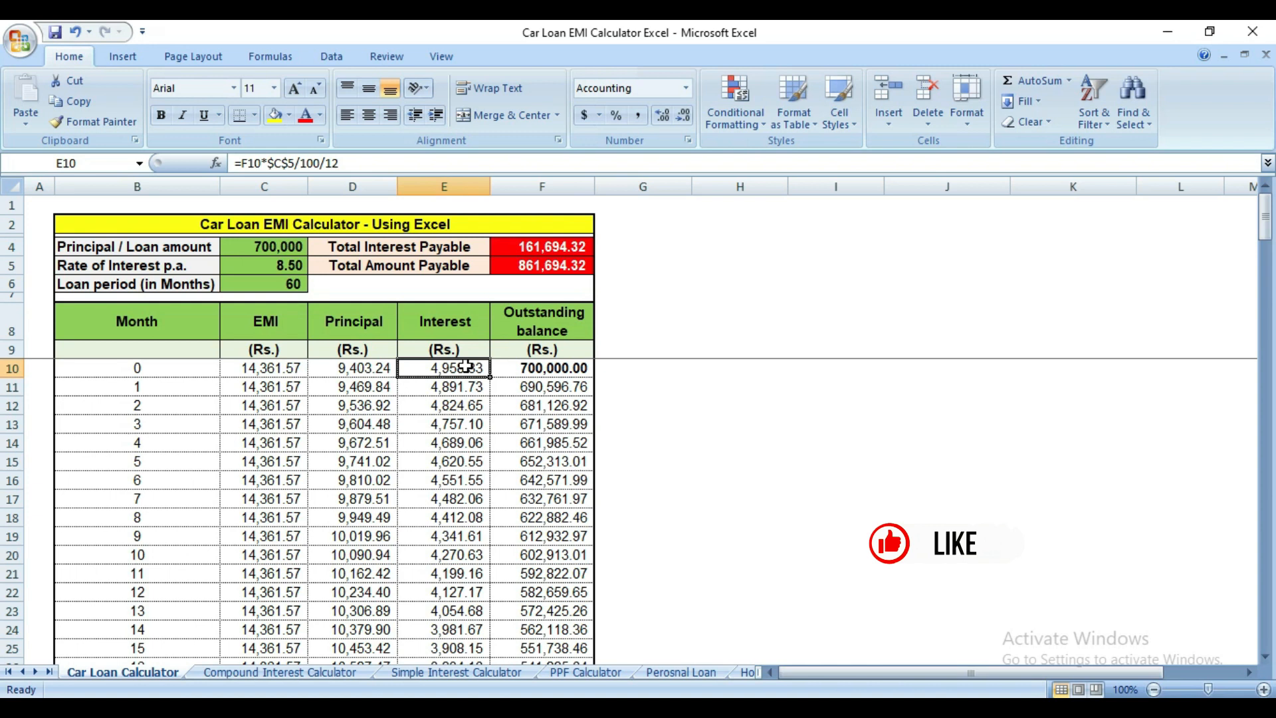
{"action": "scroll", "coordinate": [465, 366], "scroll_direction": "down", "scroll_amount": 9}
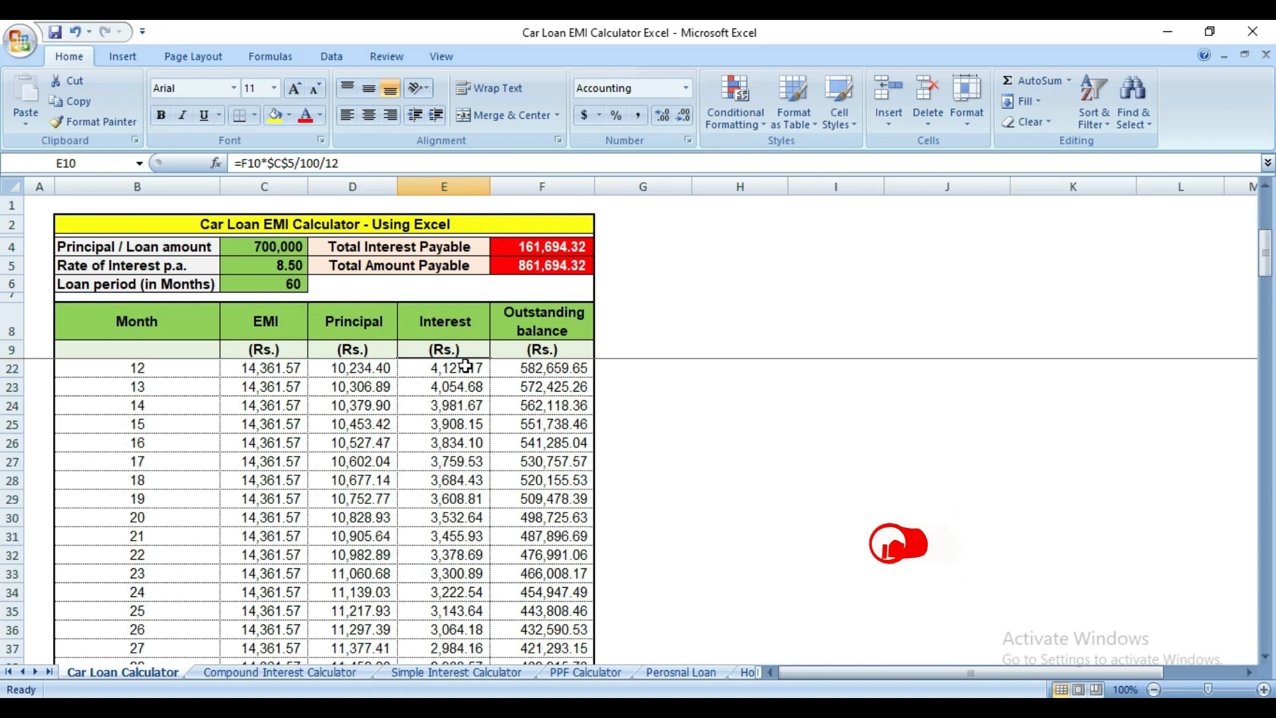
{"action": "left_click_drag", "start_coordinate": [452, 401], "coordinate": [466, 648]}
{"action": "scroll", "coordinate": [452, 495], "scroll_direction": "down", "scroll_amount": 4}
{"action": "left_click_drag", "start_coordinate": [451, 495], "coordinate": [460, 644]}
{"action": "scroll", "coordinate": [470, 469], "scroll_direction": "down", "scroll_amount": 4}
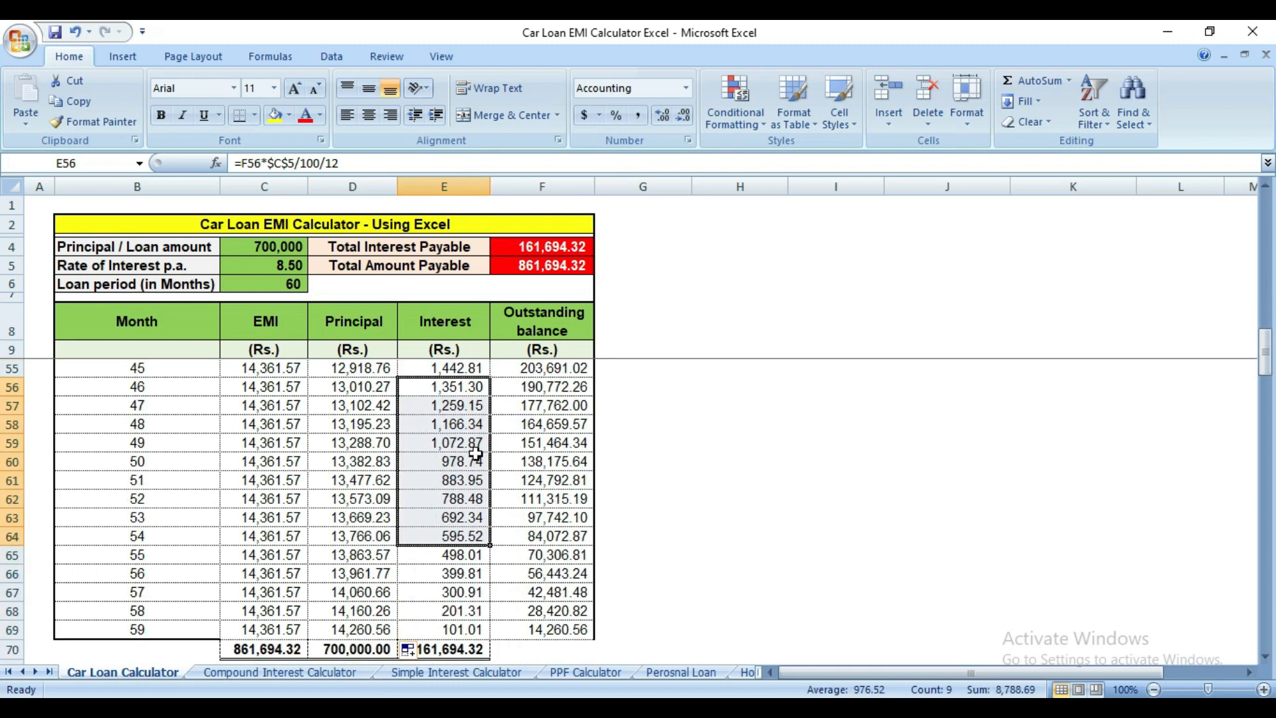
{"action": "left_click", "coordinate": [463, 517]}
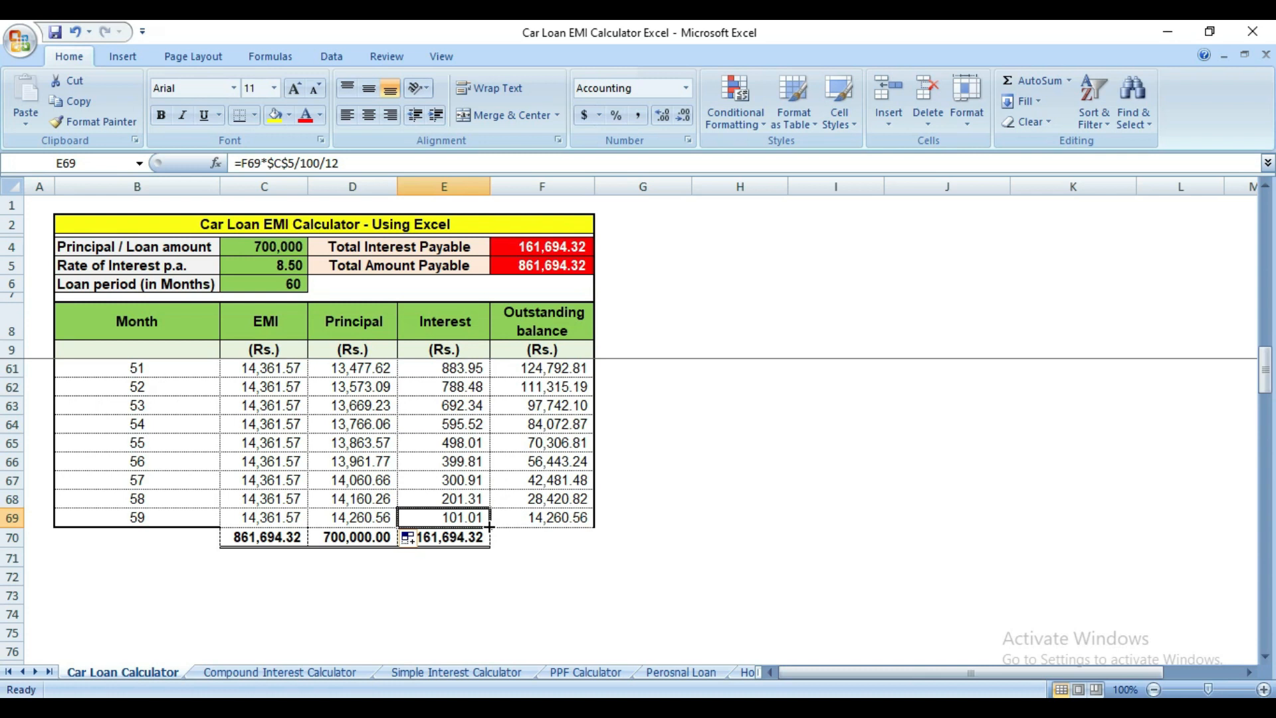
Check the total formulas for EMI in C70 and principal in D70.
{"action": "left_click", "coordinate": [285, 539]}
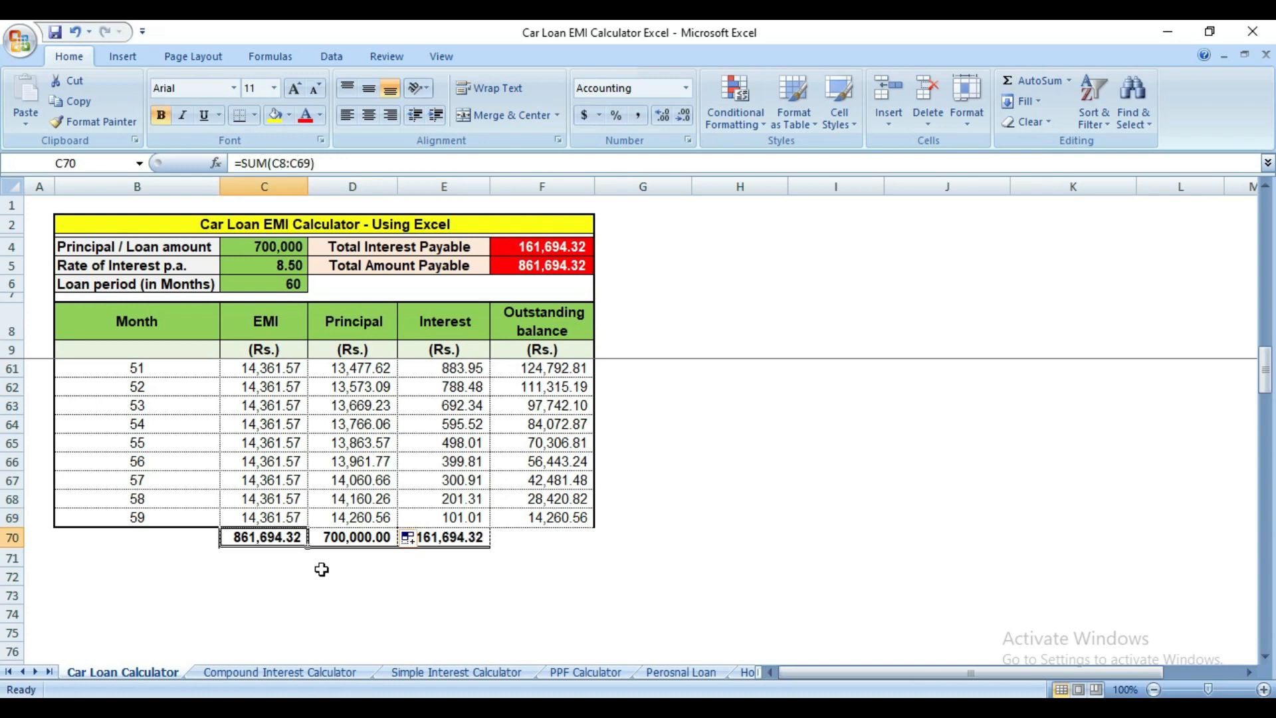
{"action": "left_click", "coordinate": [288, 538]}
{"action": "left_click", "coordinate": [356, 537]}
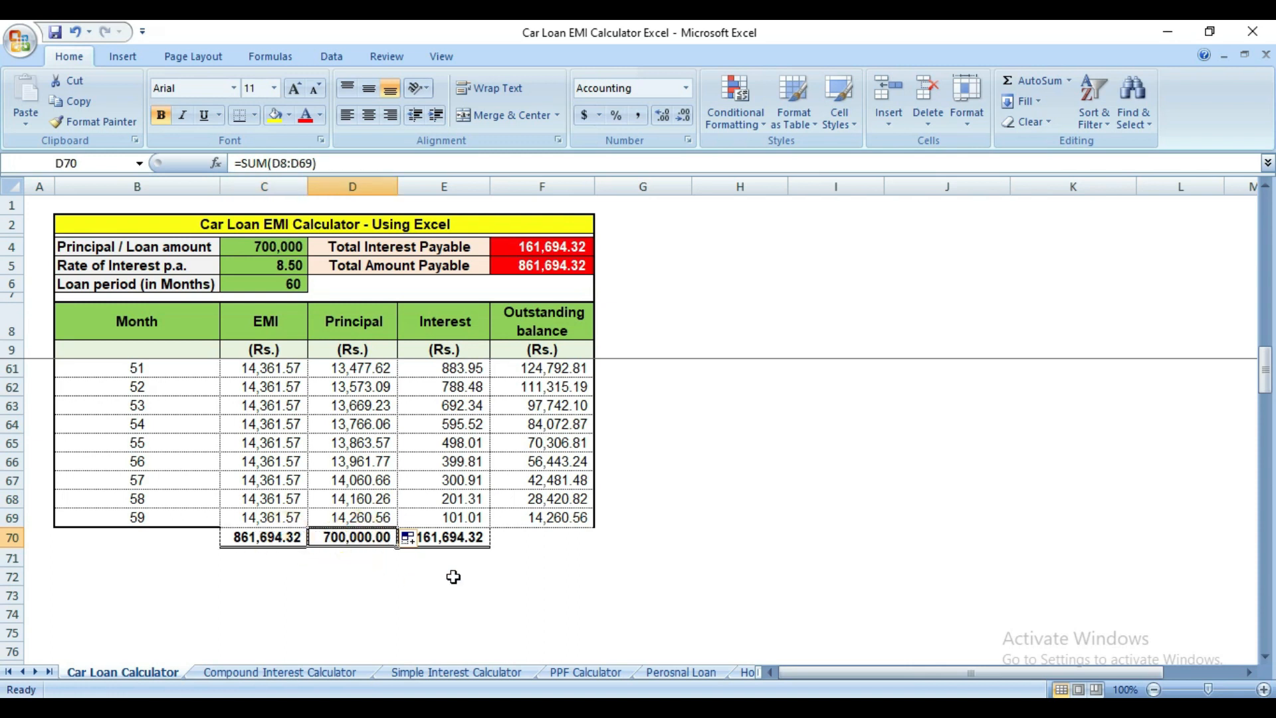
Check the interest total formula in E70 and the summary formulas for Total Interest Payable in F4 and Total Amount Payable in F5.
{"action": "left_click", "coordinate": [468, 537]}
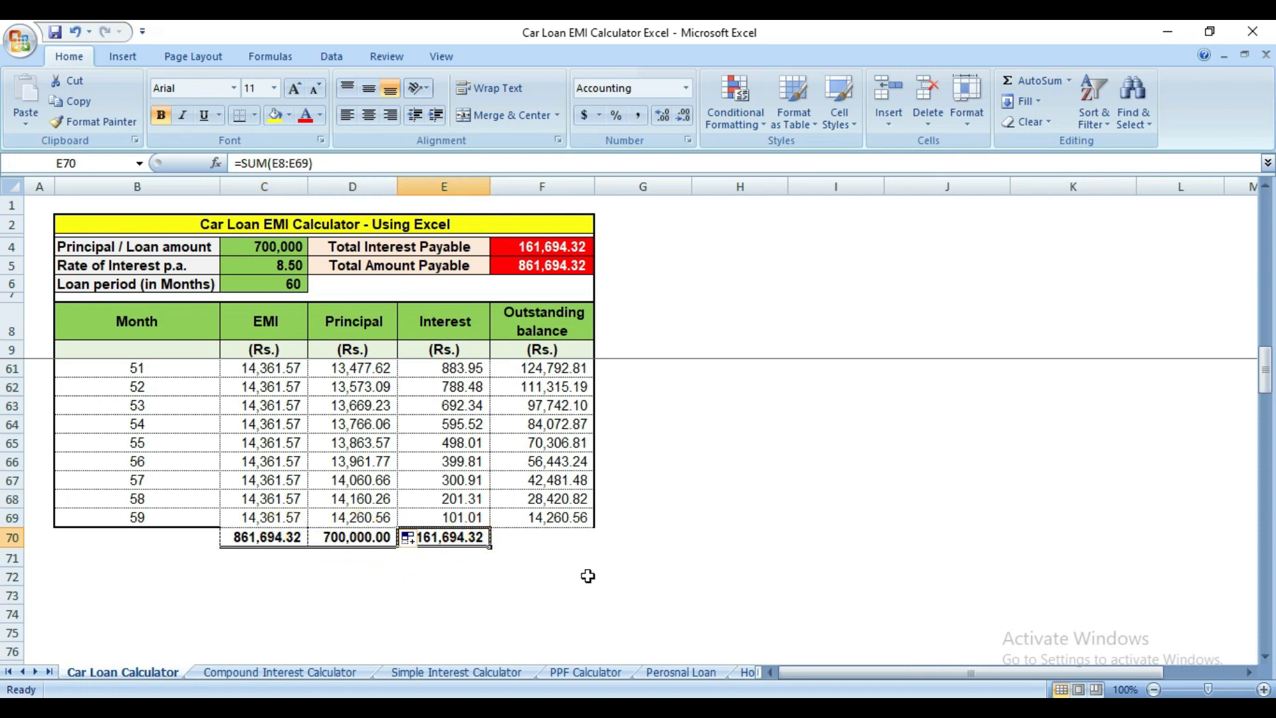
{"action": "scroll", "coordinate": [588, 576], "scroll_direction": "up", "scroll_amount": 17}
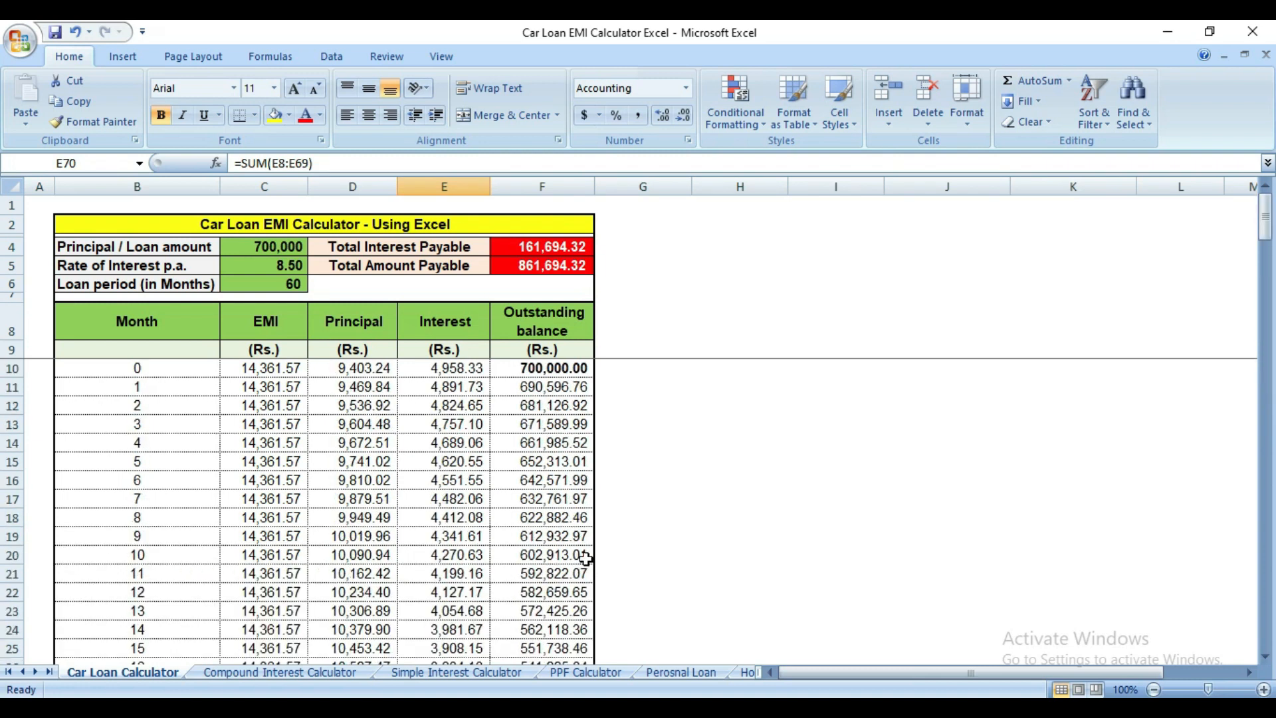
{"action": "left_click", "coordinate": [542, 246]}
{"action": "left_click", "coordinate": [542, 266]}
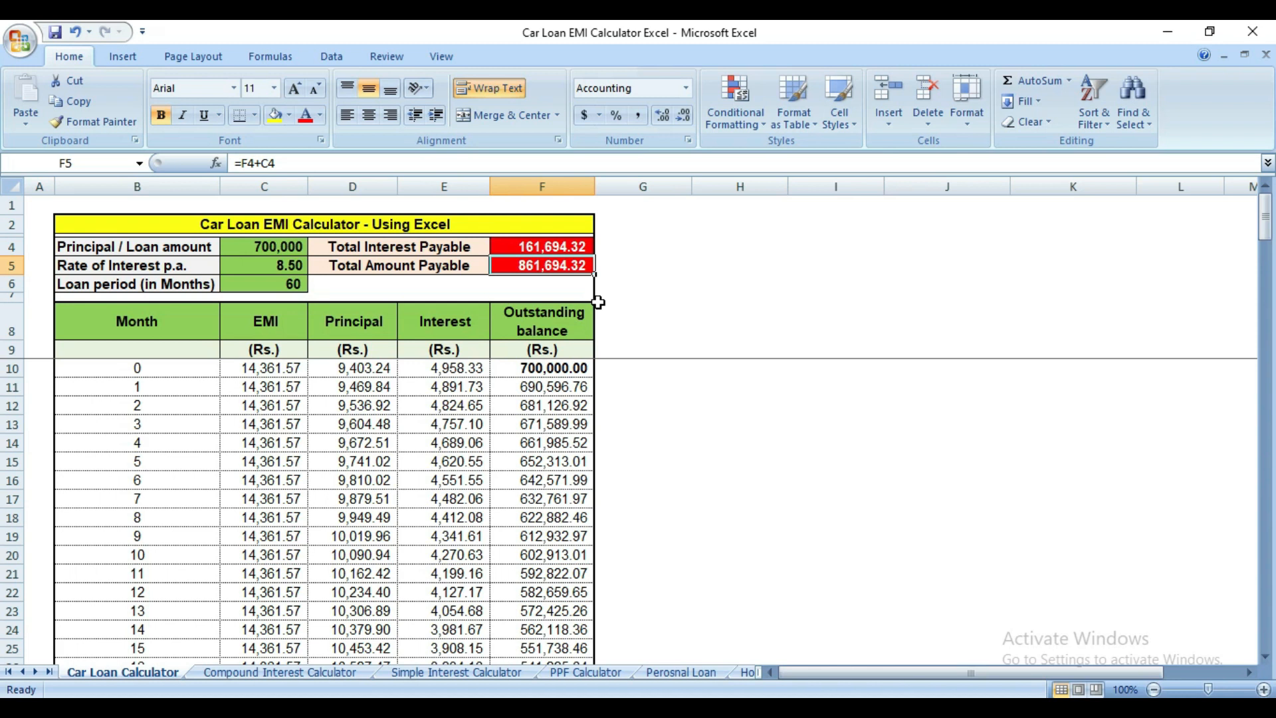
{"action": "key", "text": "Up"}
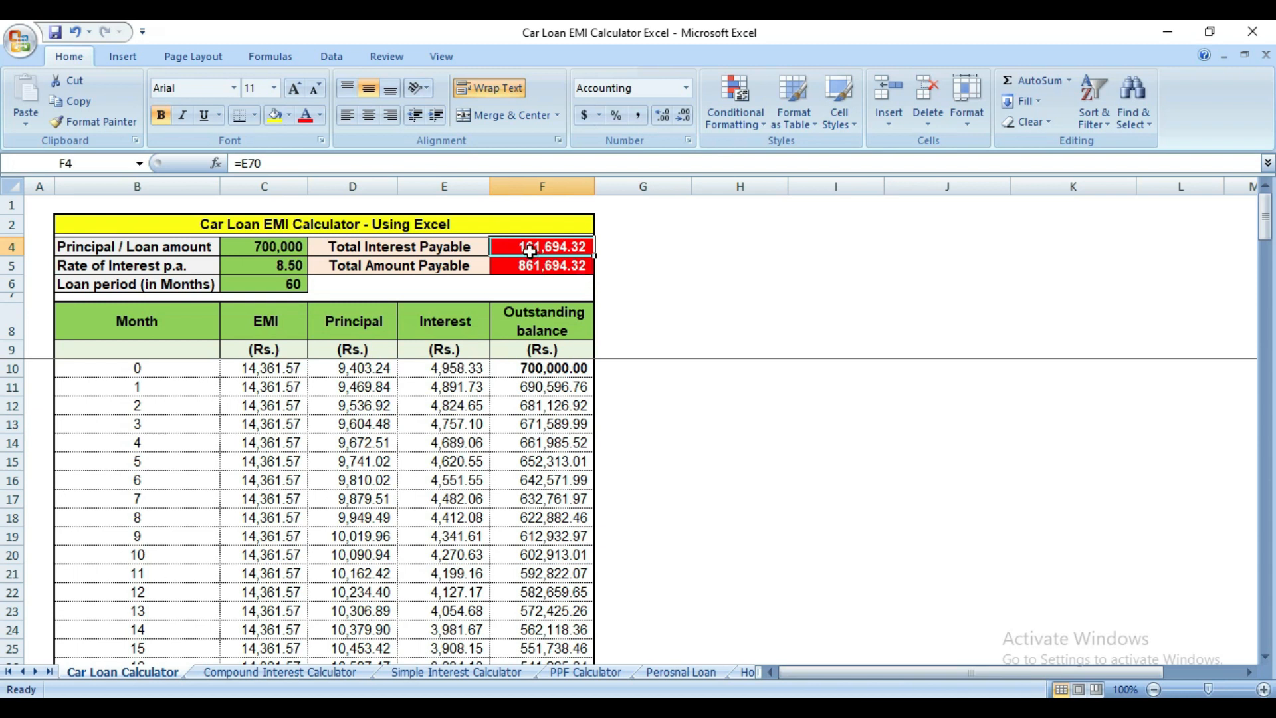
Review the loan amount in C4 alongside the total interest in F4 and the total amount payable in F5.
{"action": "left_click", "coordinate": [294, 247]}
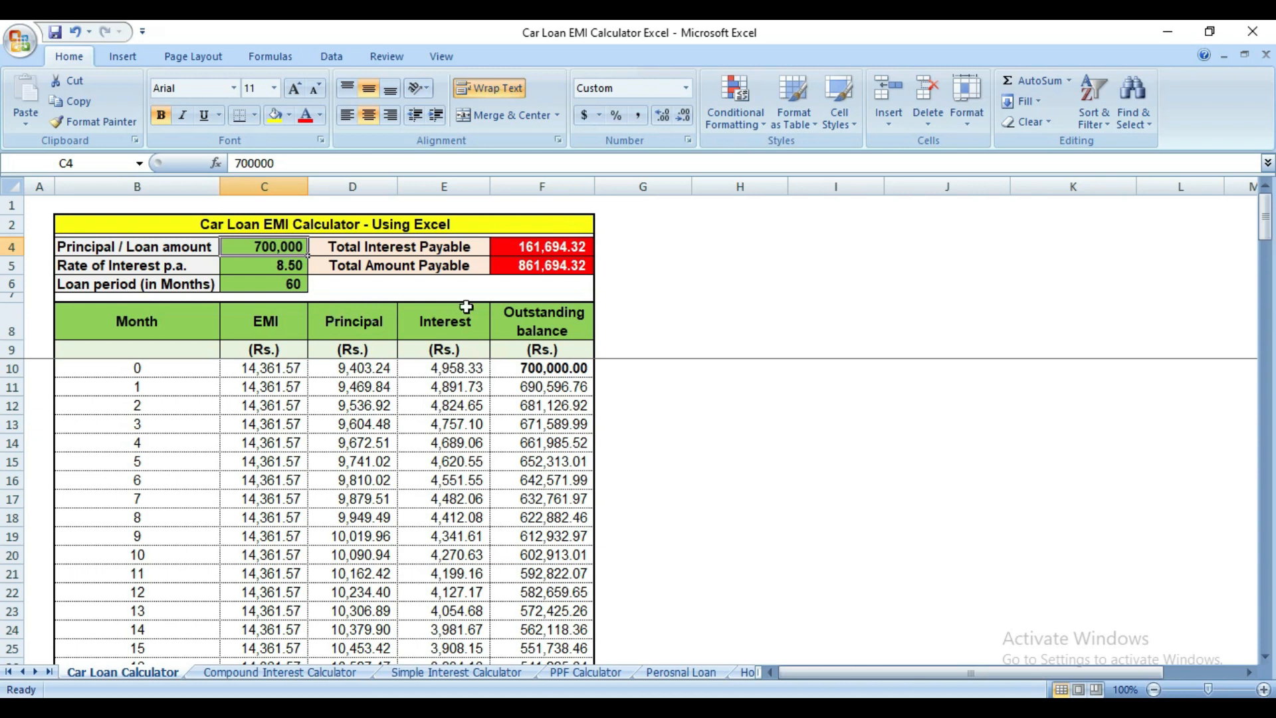
{"action": "left_click", "coordinate": [580, 250]}
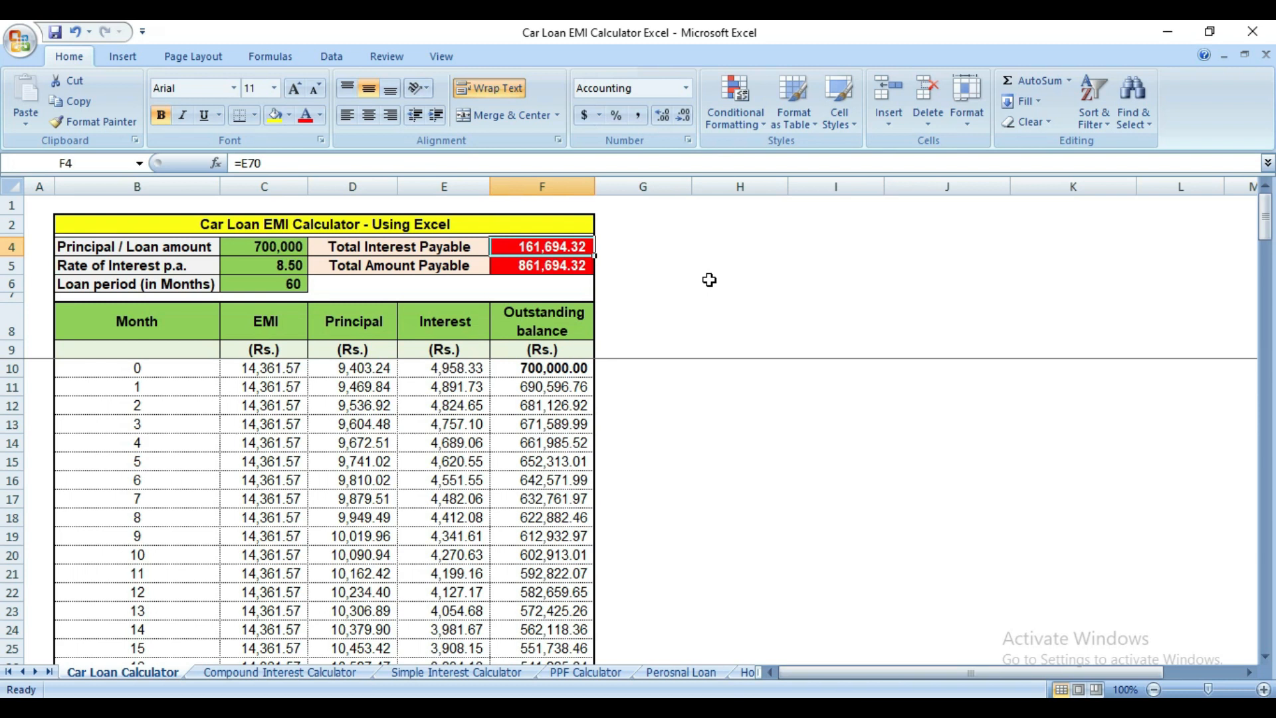
{"action": "left_click", "coordinate": [529, 271]}
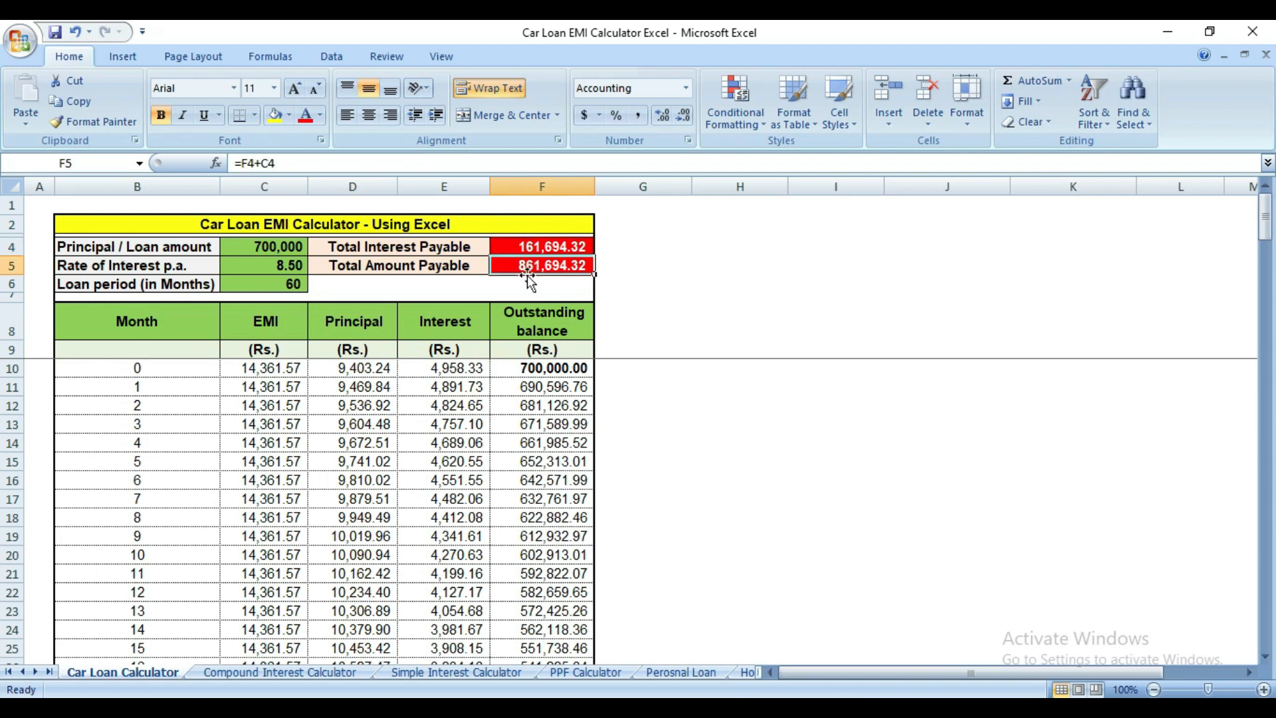